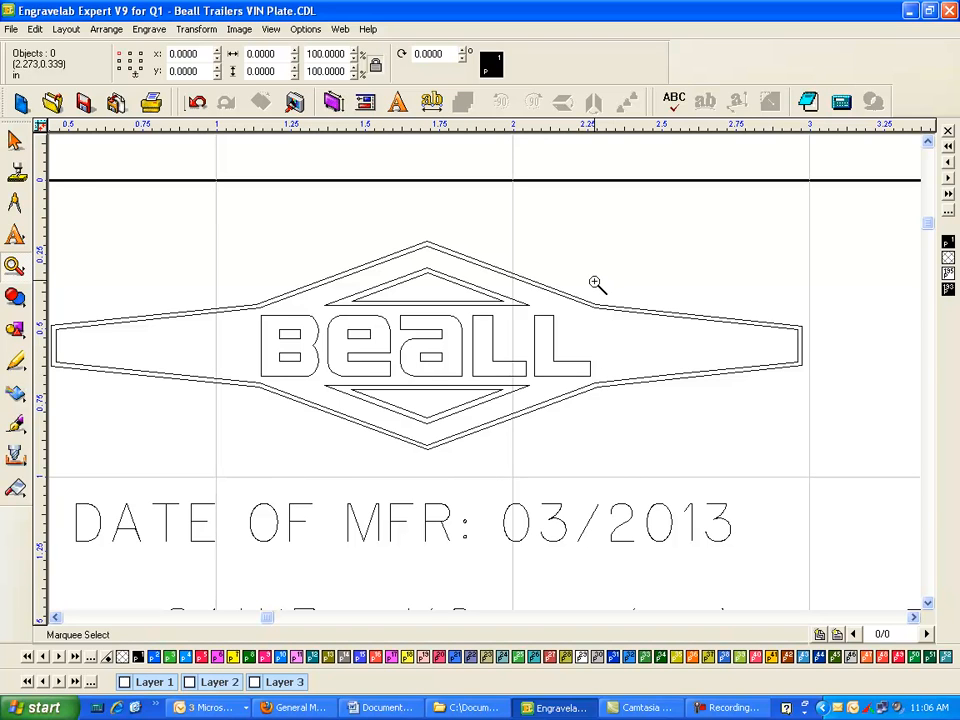
Step: Delete the inner black-filled path of the Beall logo, including its border and the two larger triangles
click(15, 141)
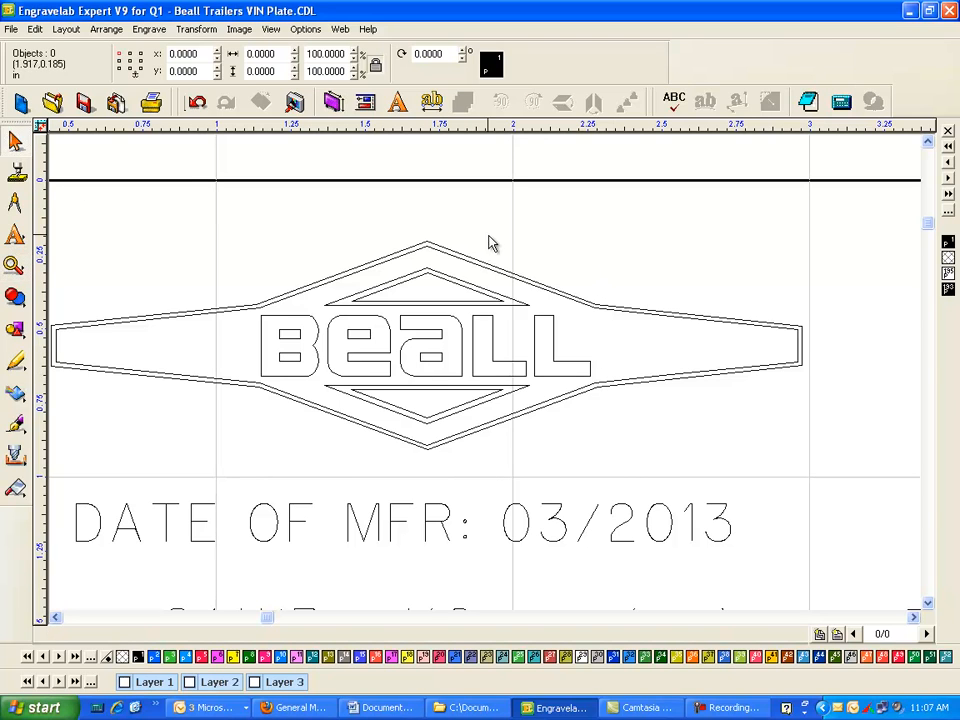
click(458, 256)
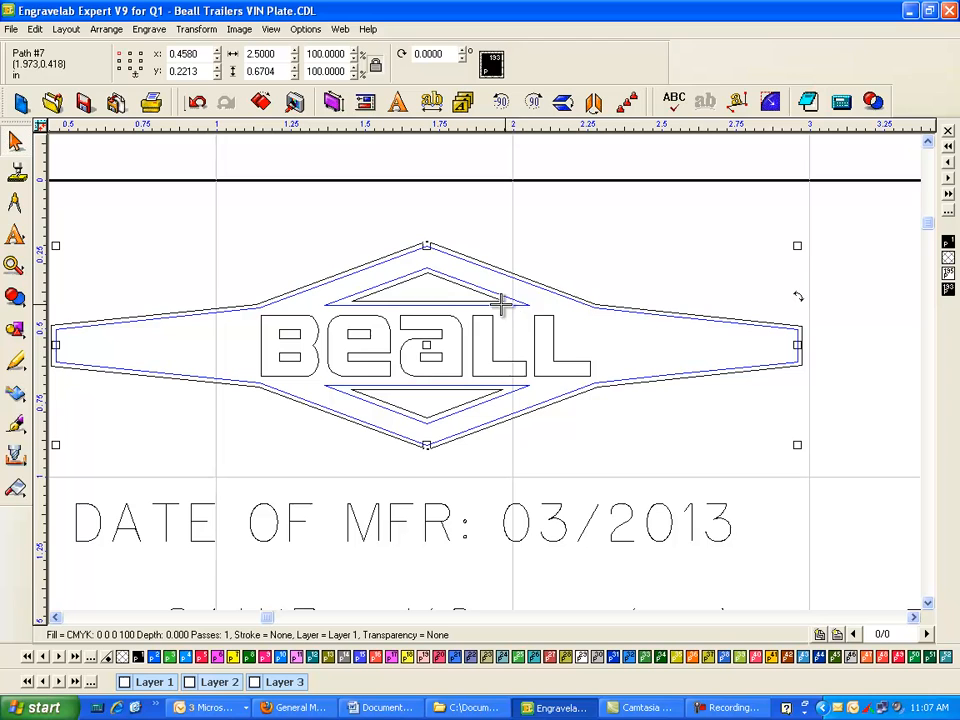
click(566, 326)
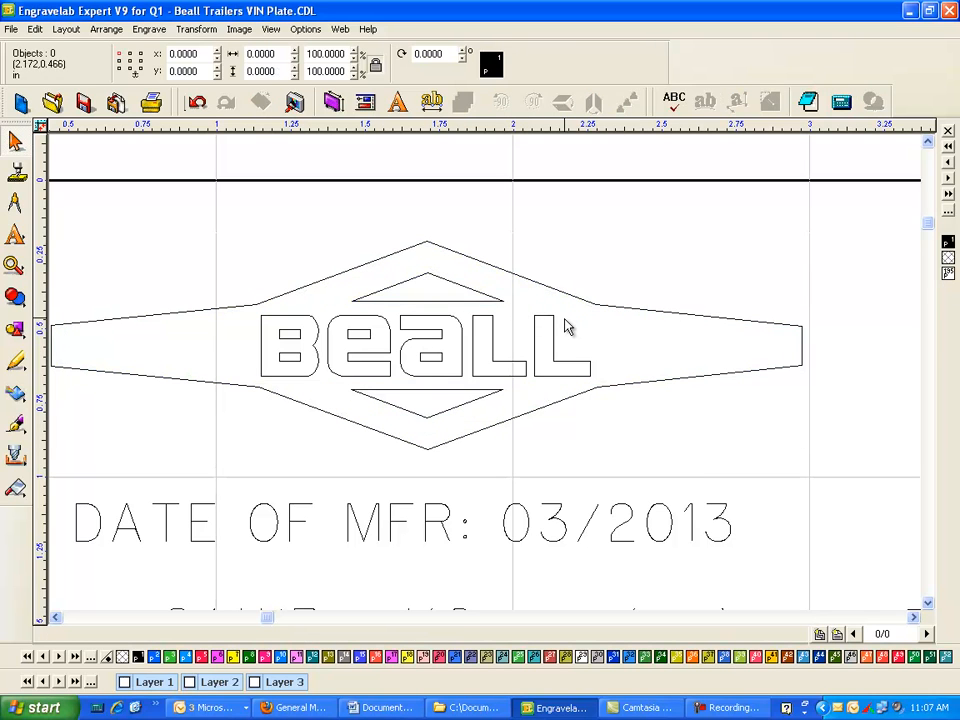
Step: Break the invisible-fill path of the logo border and triangles into separate objects
click(432, 300)
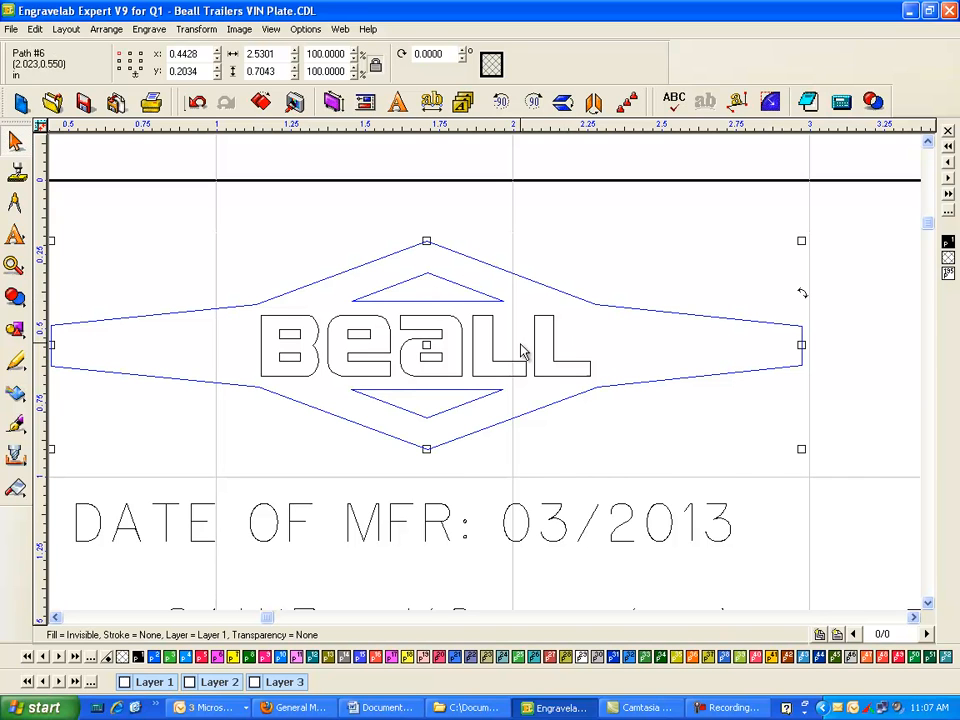
click(72, 30)
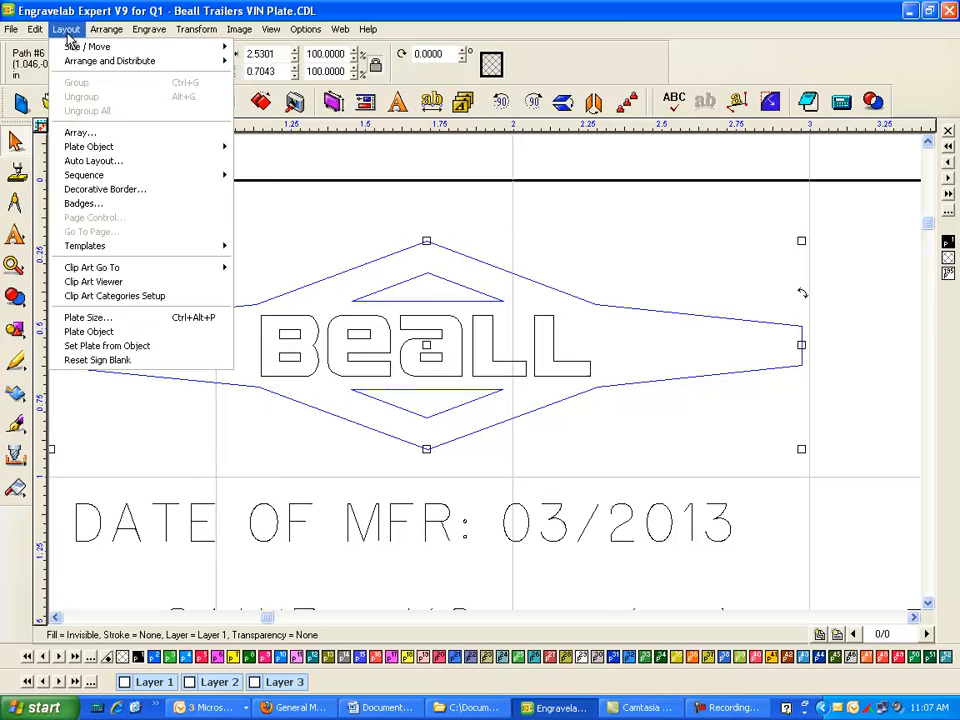
mouse_move(108, 32)
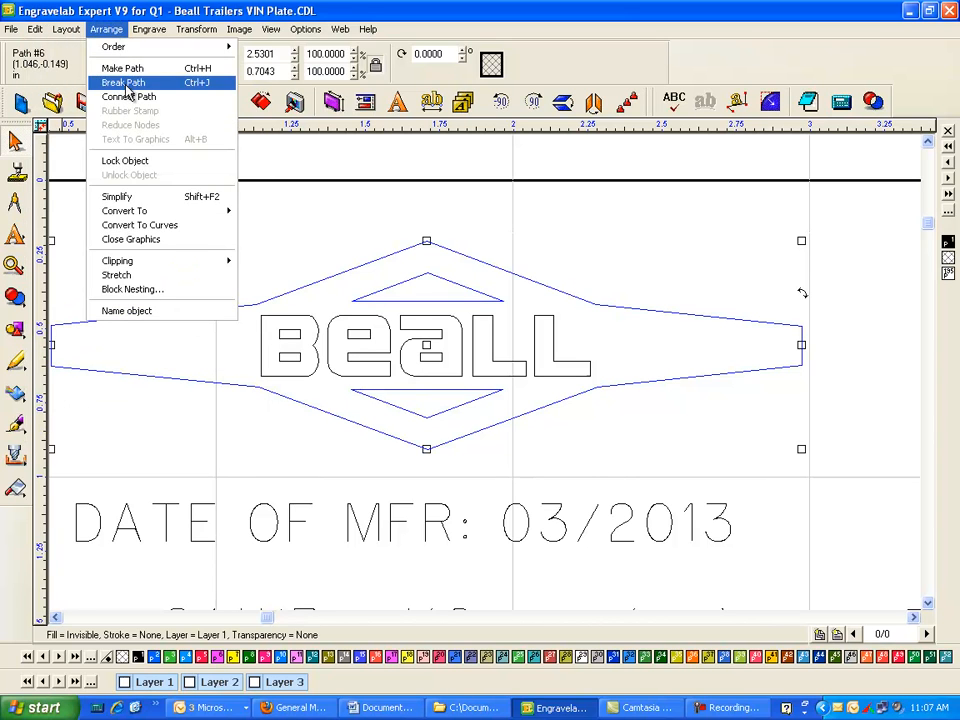
click(124, 83)
click(563, 210)
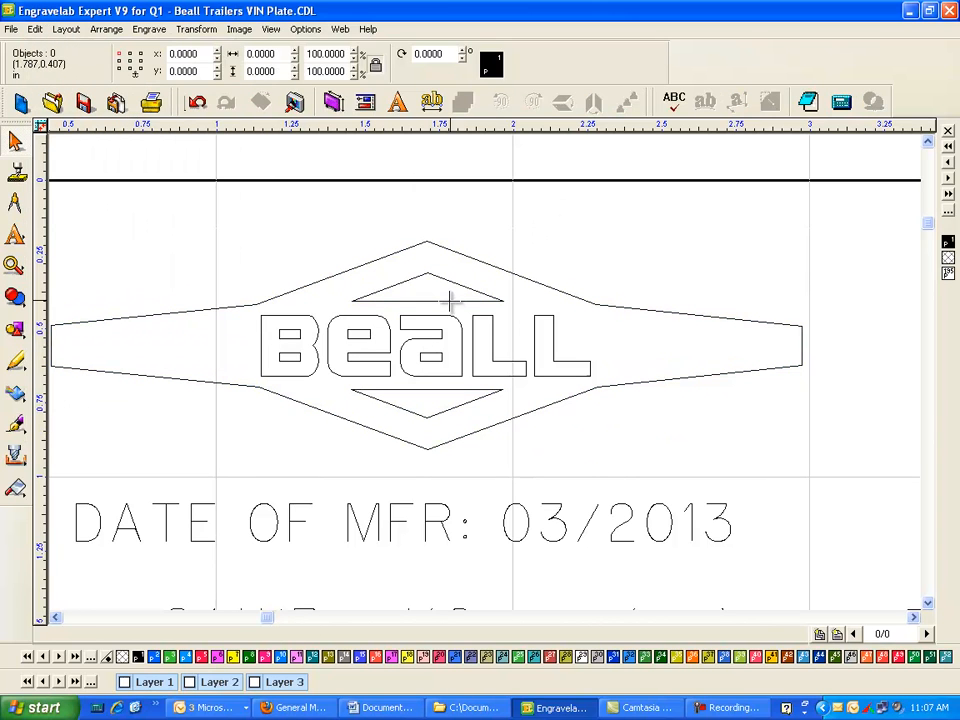
Step: Nudge the logo's upper triangle up to a y position of 0.3025 in, off the copy beneath it
click(446, 300)
key(Up)
key(Up)
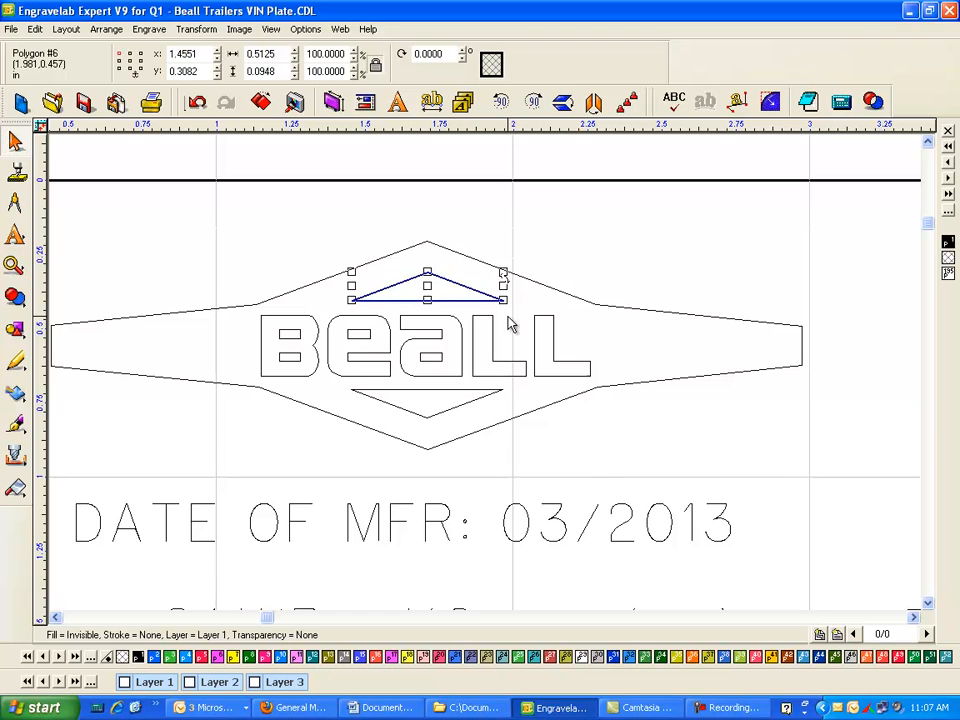
key(Up)
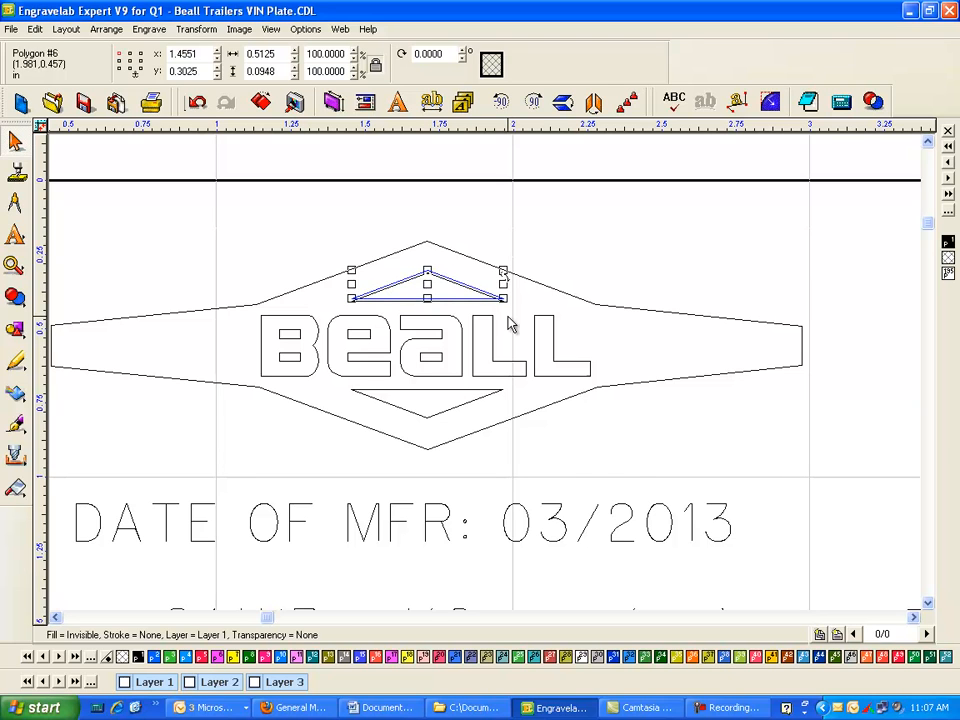
Step: Break the remaining white-filled border and triangles path into separate objects
click(410, 300)
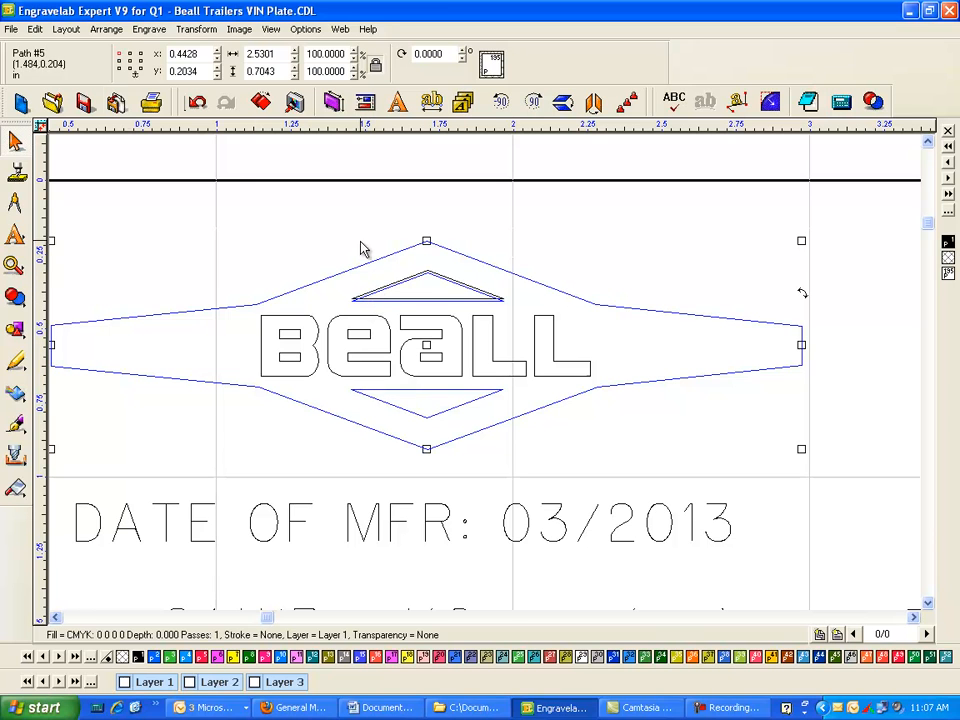
click(107, 30)
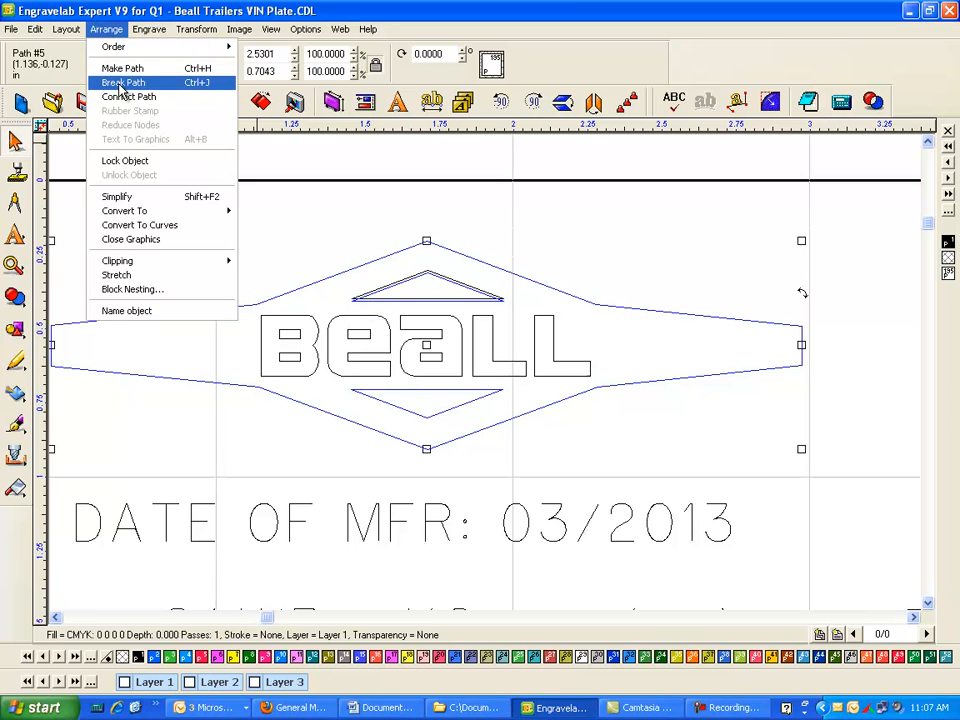
click(122, 82)
click(553, 306)
Step: Delete the duplicate outer border and the white-filled duplicate of the upper triangle
click(540, 286)
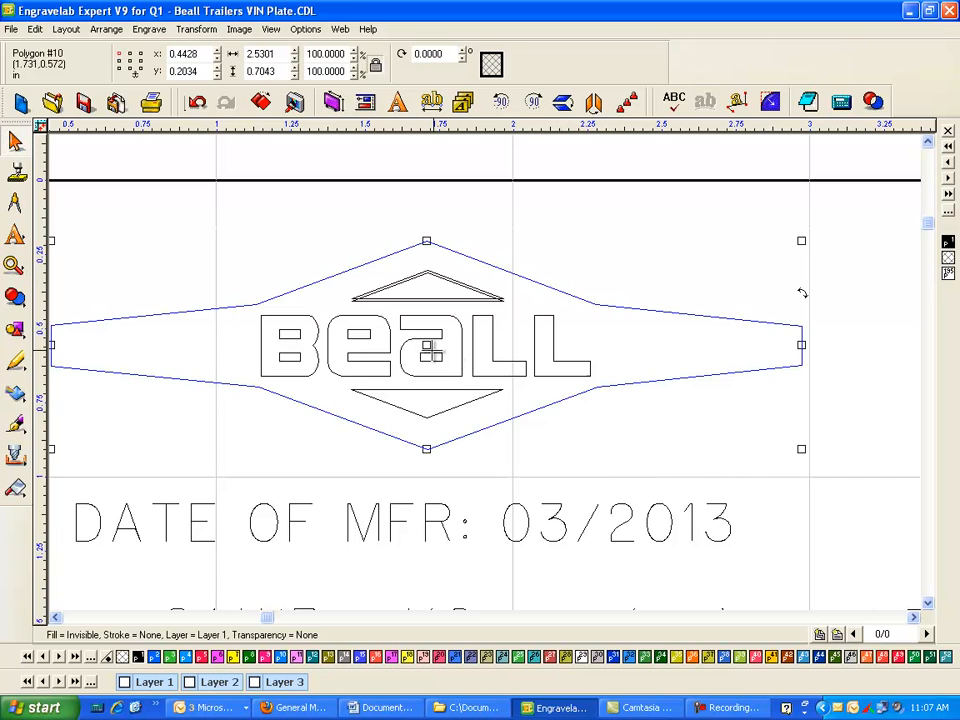
drag(428, 343, 466, 300)
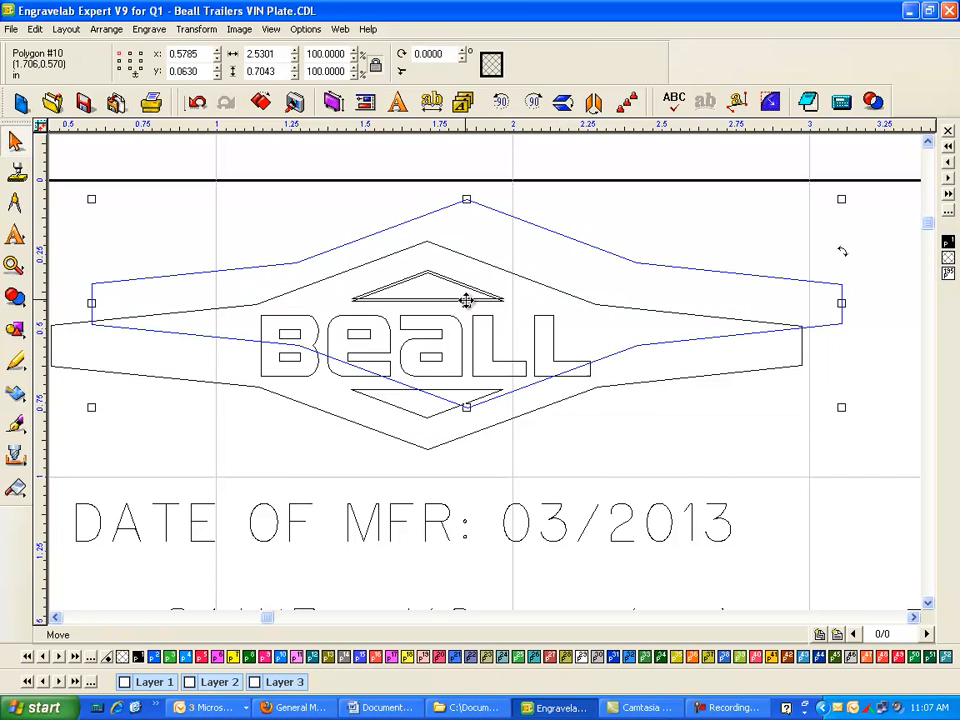
key(Delete)
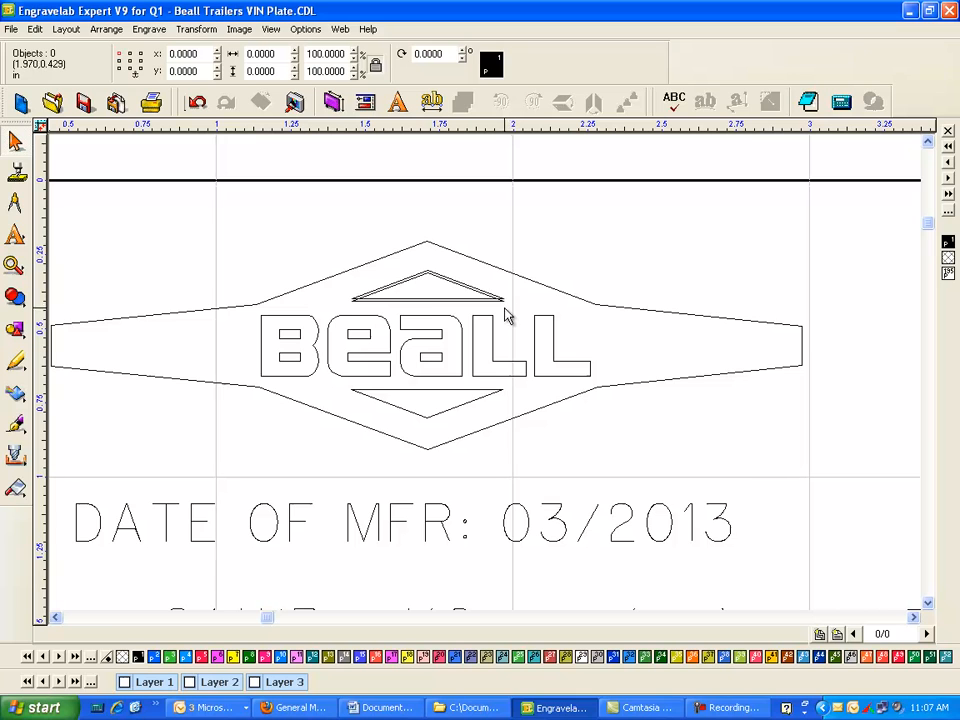
click(505, 299)
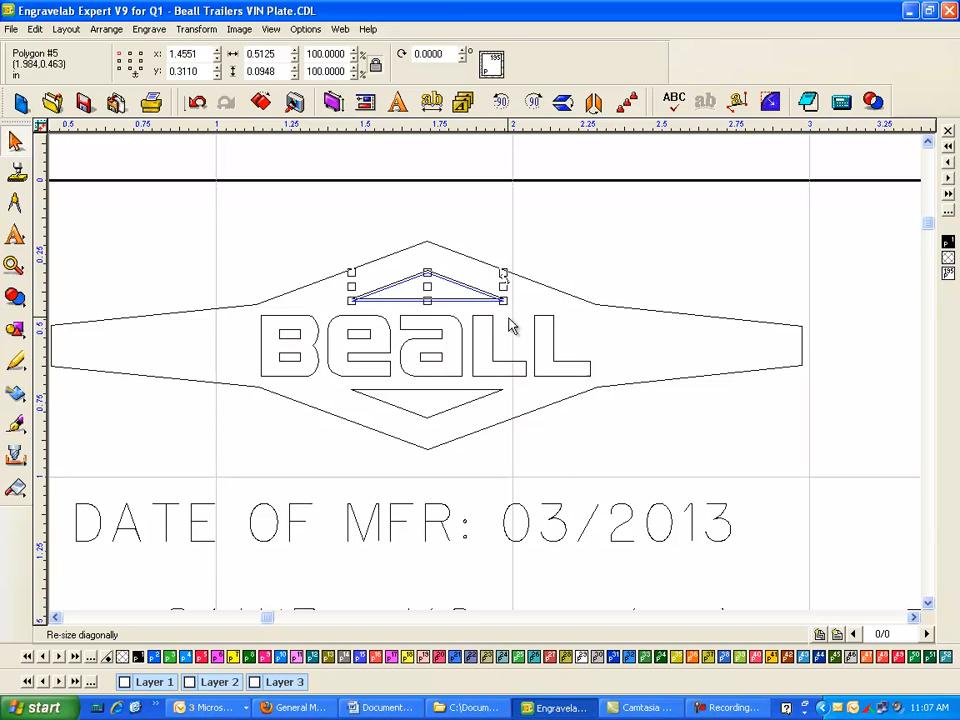
click(508, 326)
Step: Nudge the lower triangle down to a y position of 0.7140 in and delete the white-filled duplicate beneath it
click(431, 389)
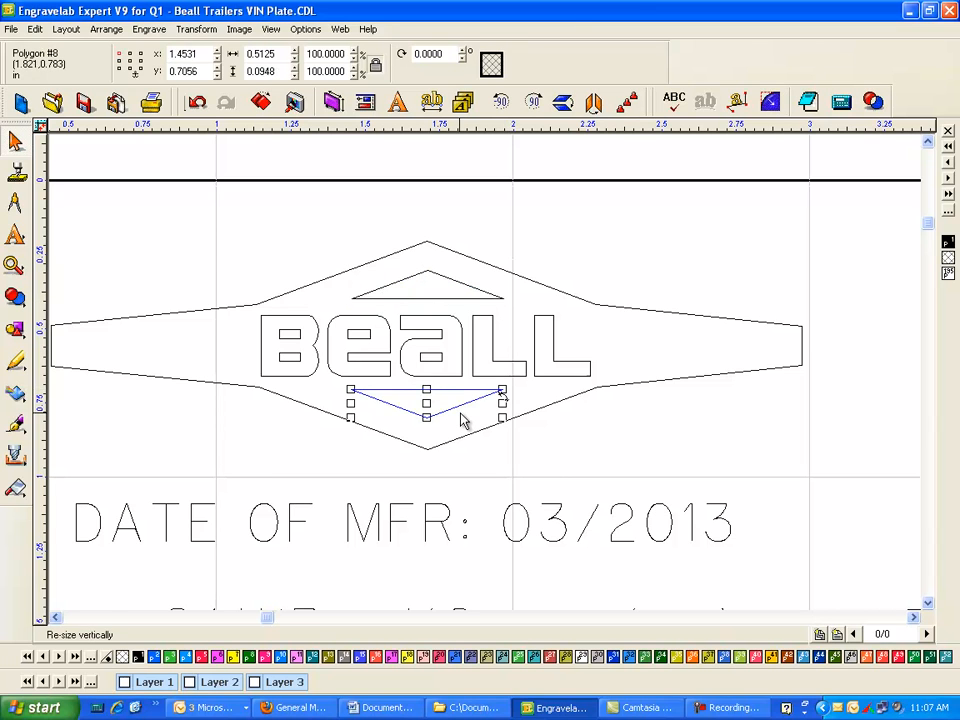
key(Down)
key(Down)
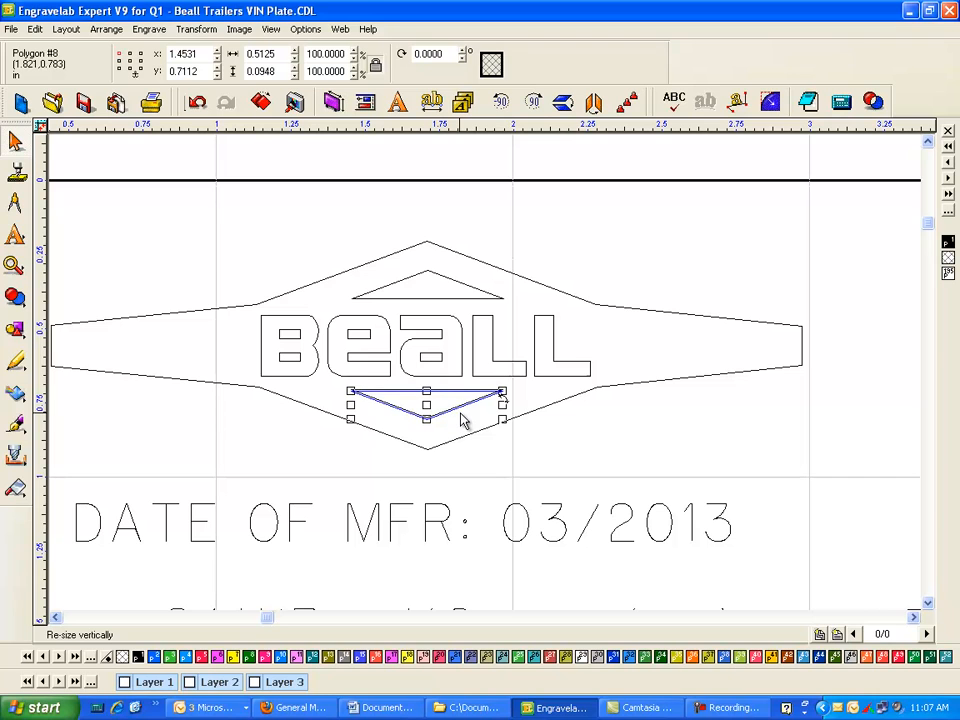
key(Down)
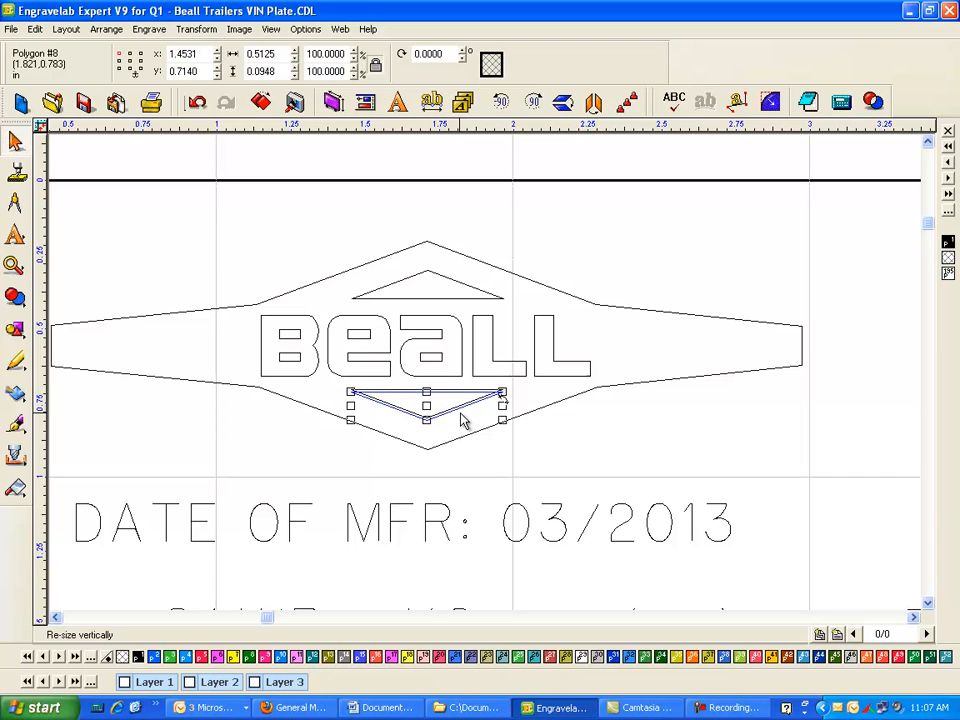
click(451, 389)
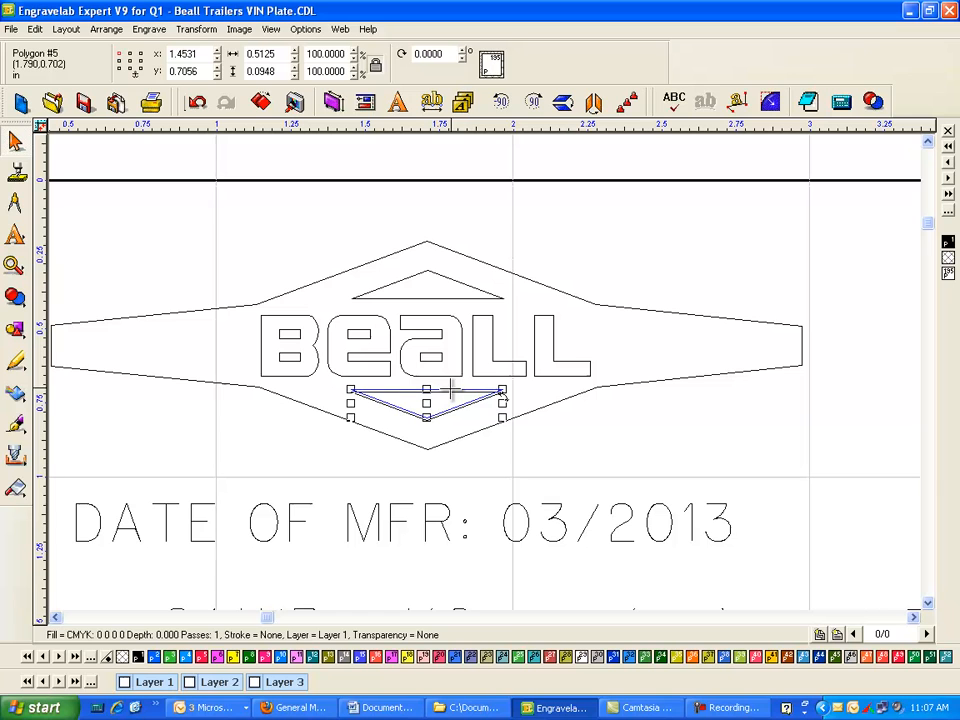
click(531, 433)
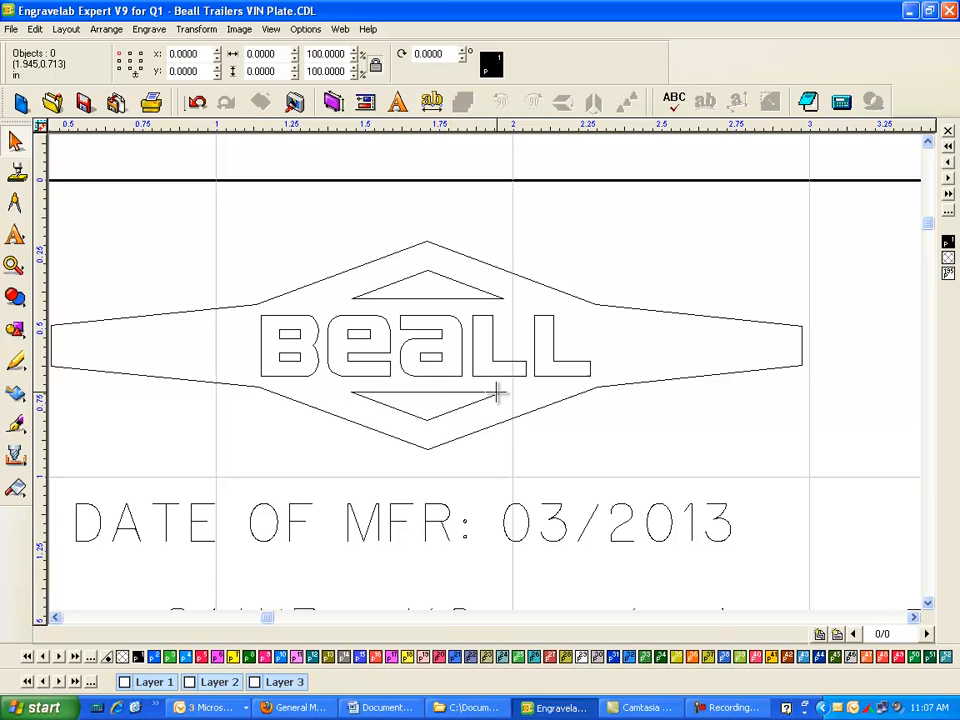
click(500, 392)
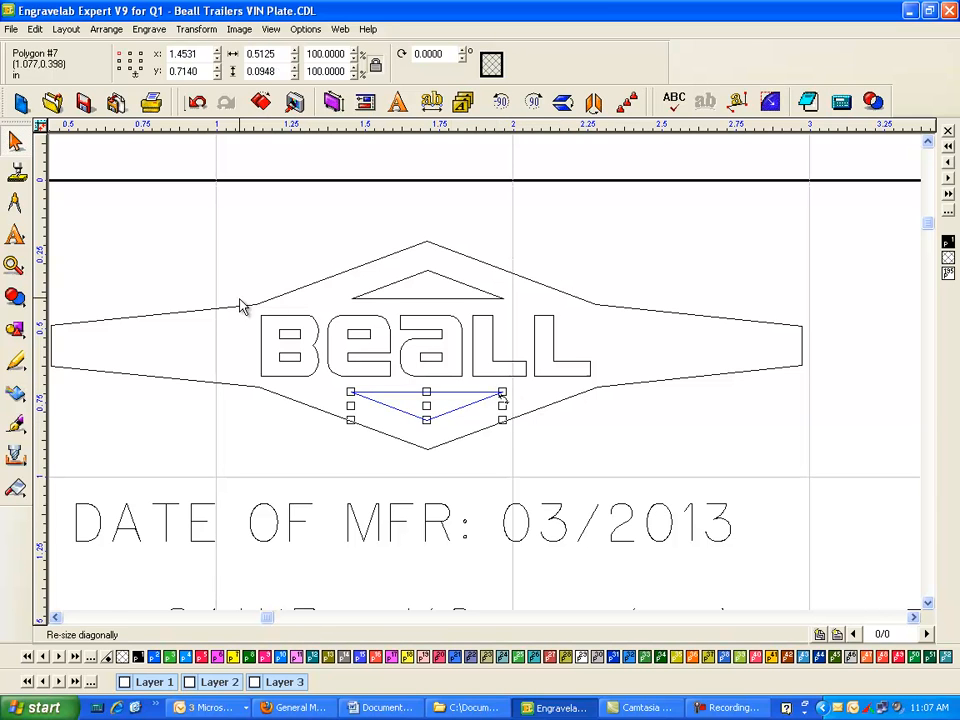
Step: Move the letter B out of the logo as a test and undo the move
click(311, 319)
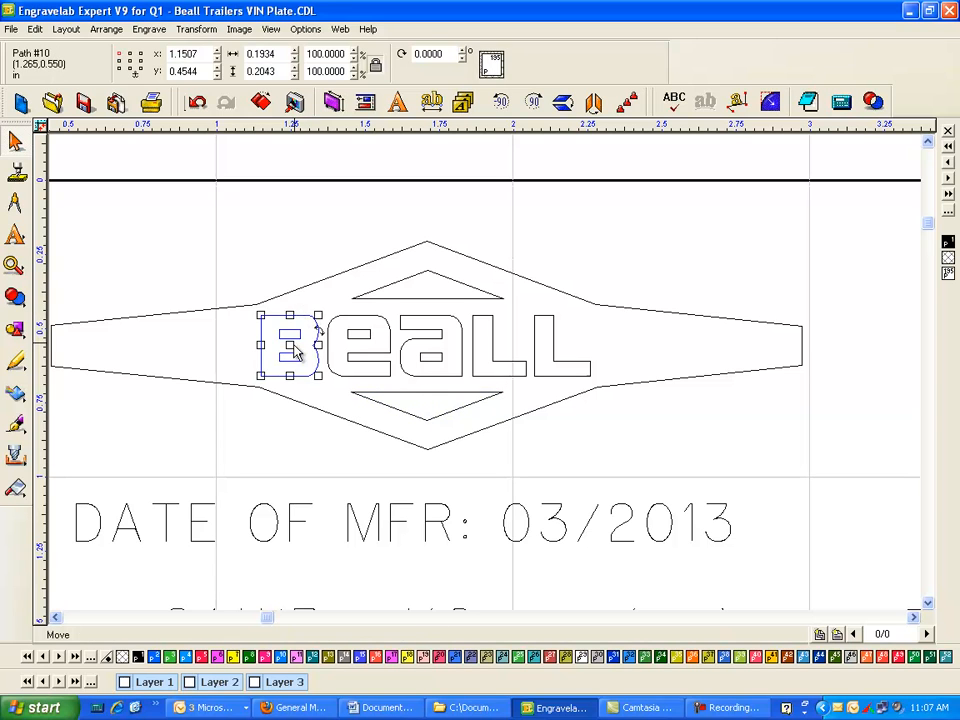
drag(289, 344, 202, 244)
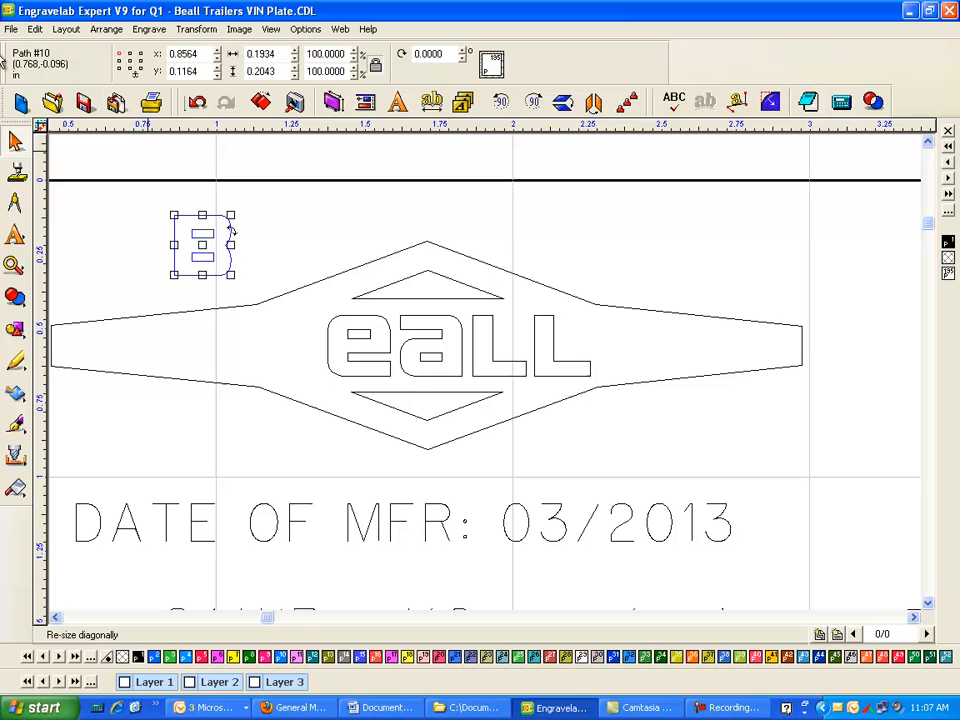
click(200, 105)
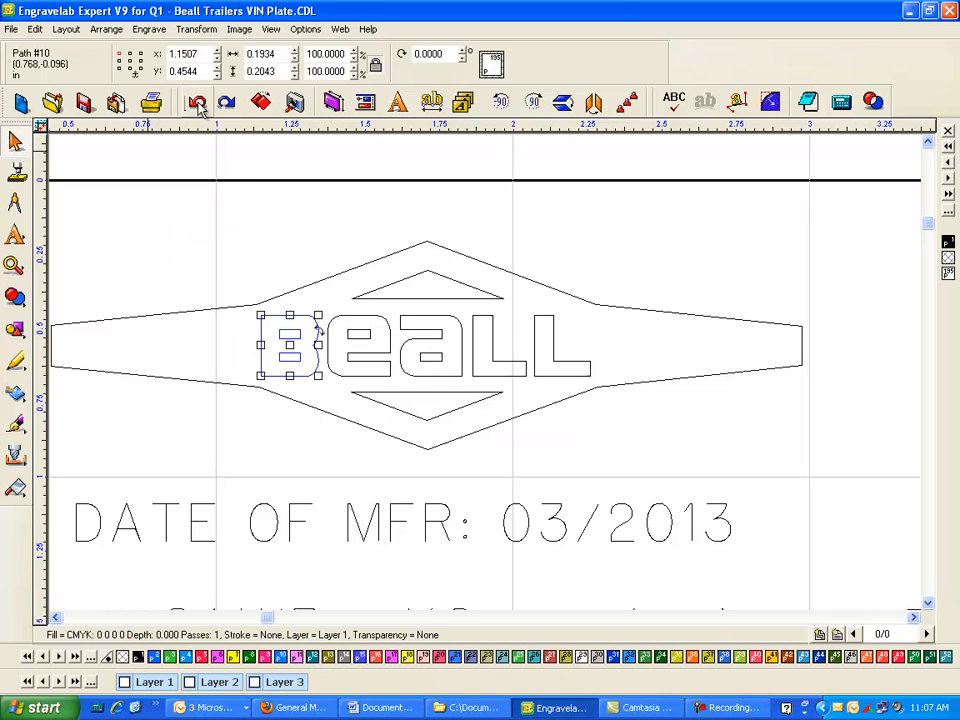
Step: Break the letter B into separate objects for its outer outline and inner openings
click(104, 30)
click(123, 82)
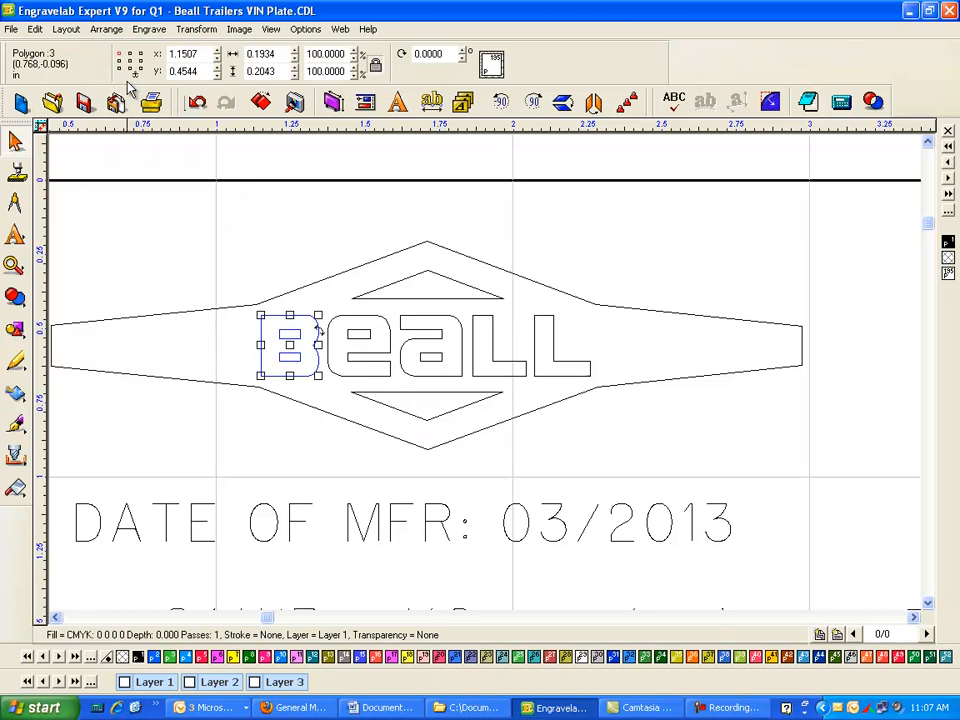
click(284, 318)
Step: Move only the outer outline of the letter B away from its openings and undo the move
click(284, 318)
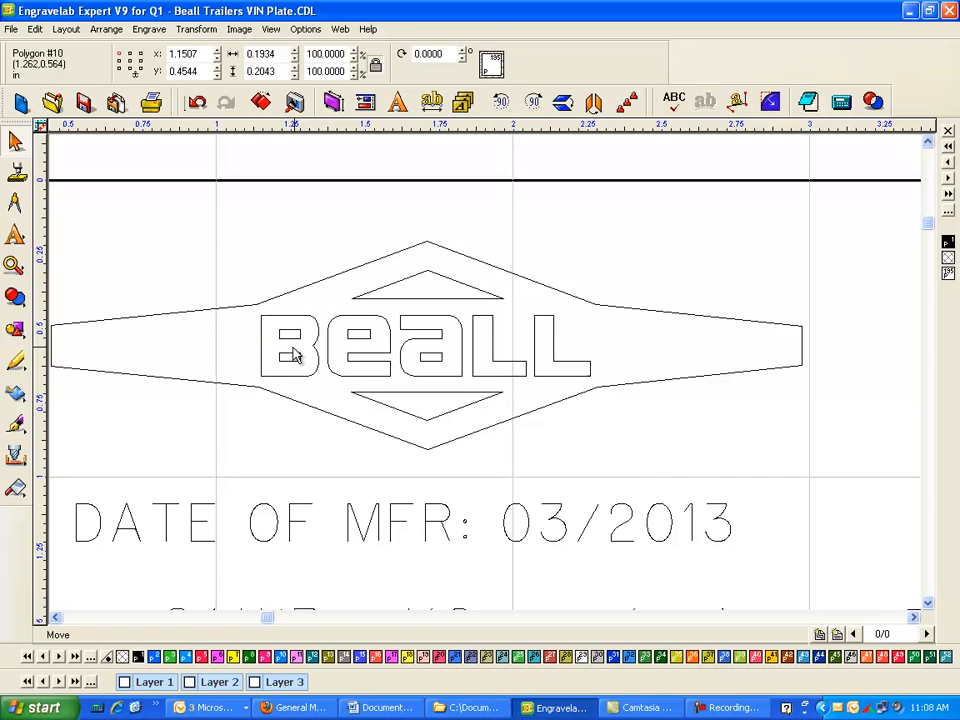
drag(294, 356, 229, 270)
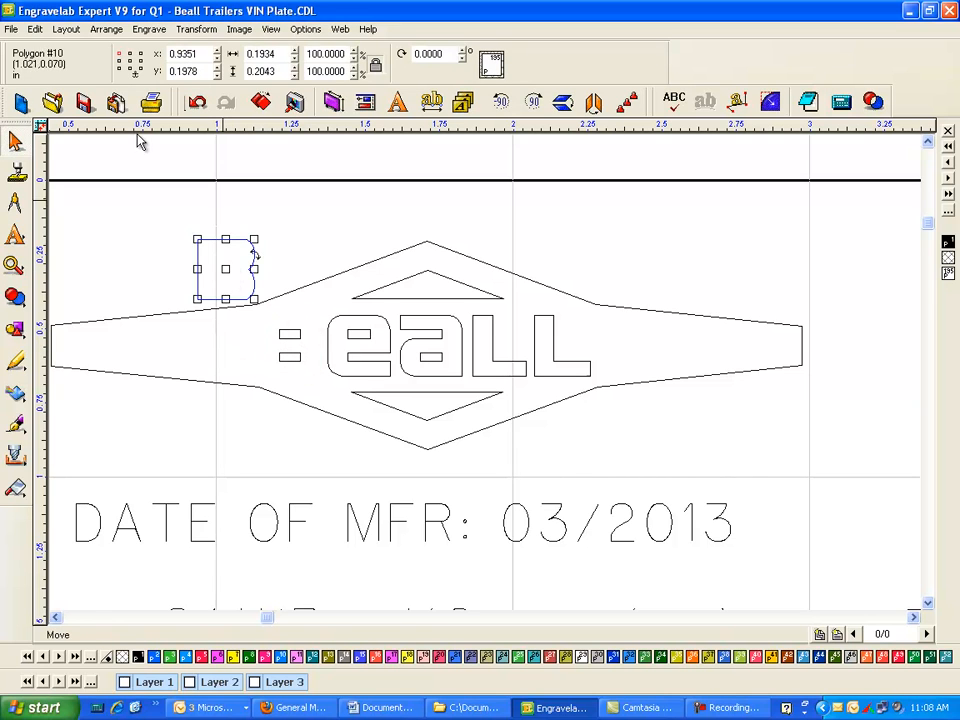
click(197, 101)
click(240, 275)
Step: Combine all the Beall letter shapes, including the separated parts of the B, into one path with Make Path
drag(219, 297, 618, 383)
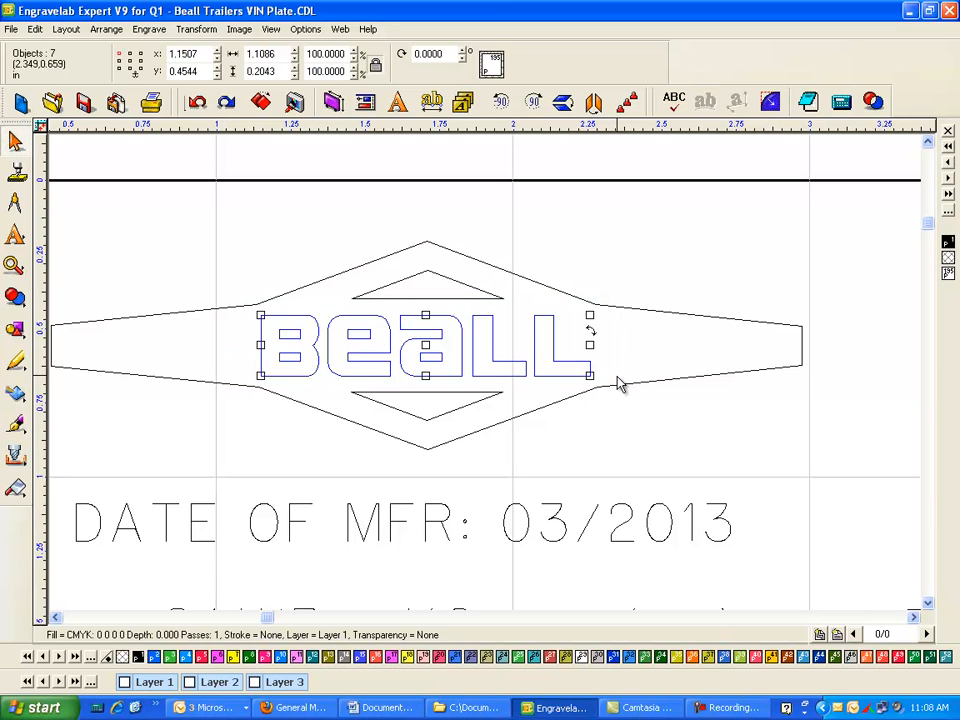
click(110, 36)
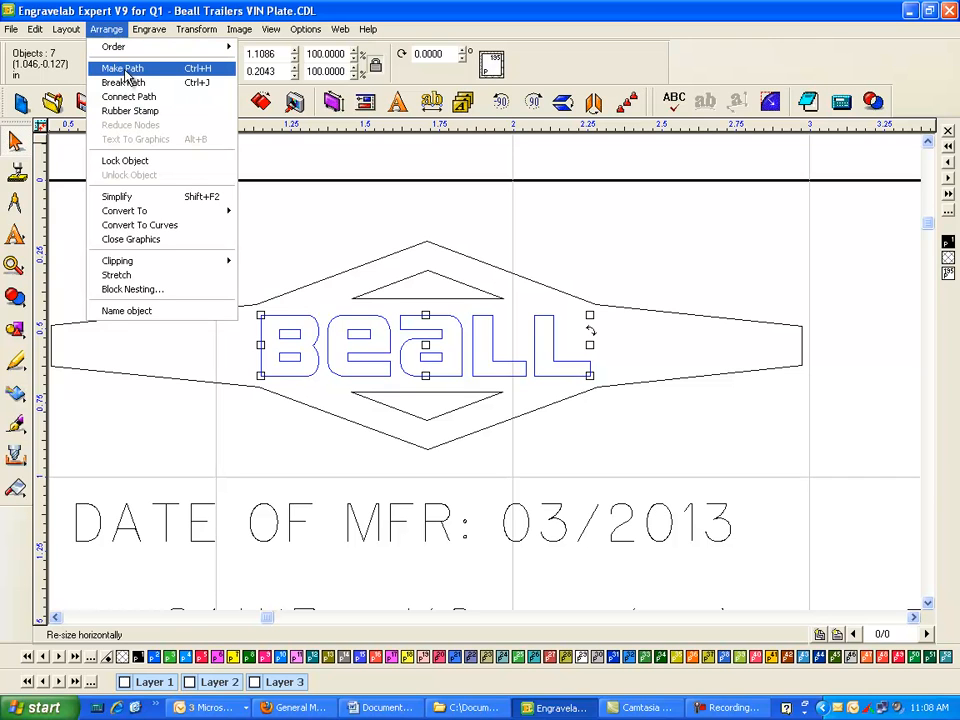
click(130, 68)
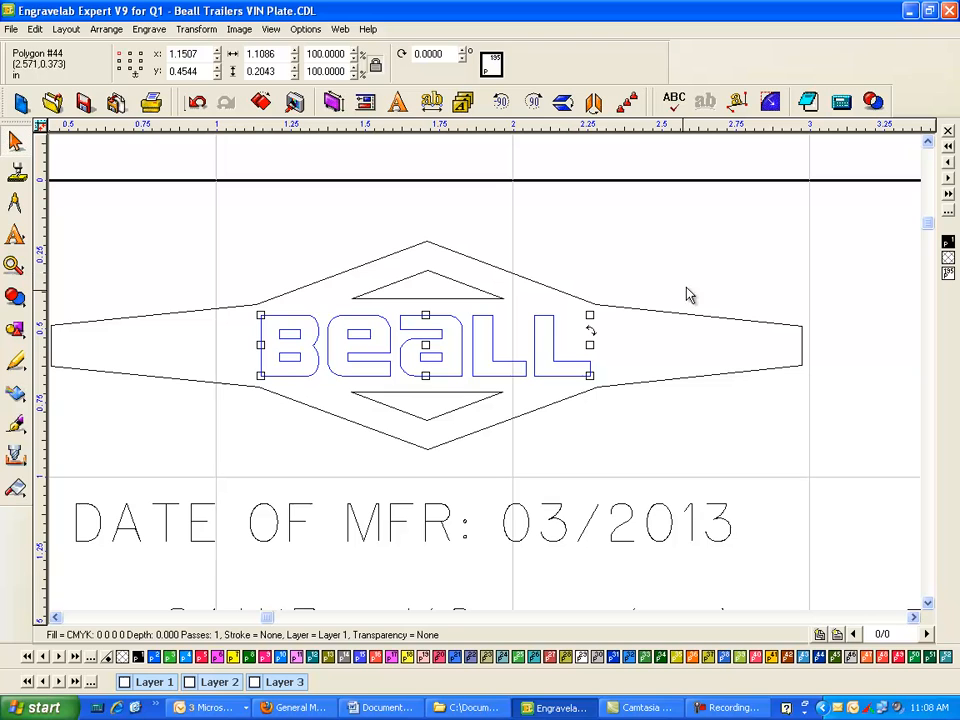
Step: Start a fill tool path for the combined Beall lettering using the .010 48º ¼ Engraver tool
click(149, 30)
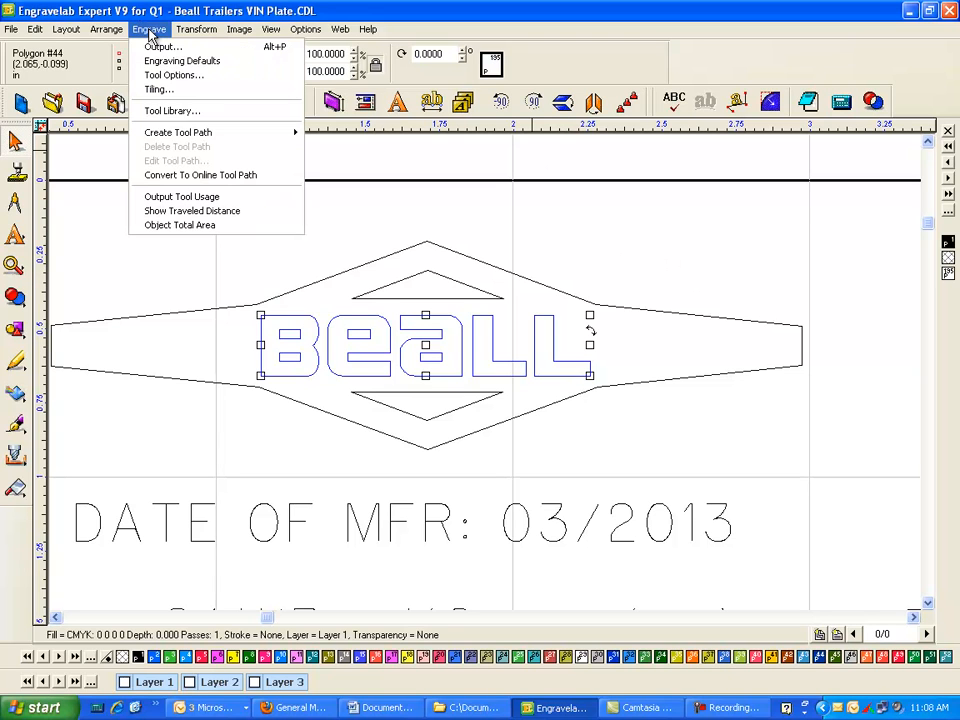
mouse_move(205, 143)
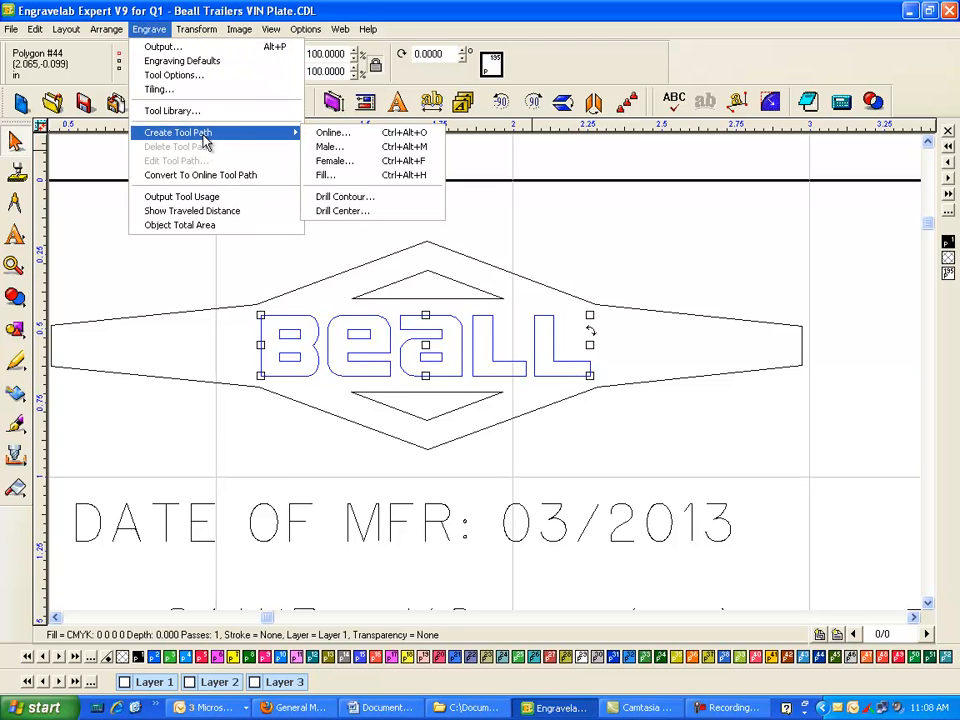
click(330, 175)
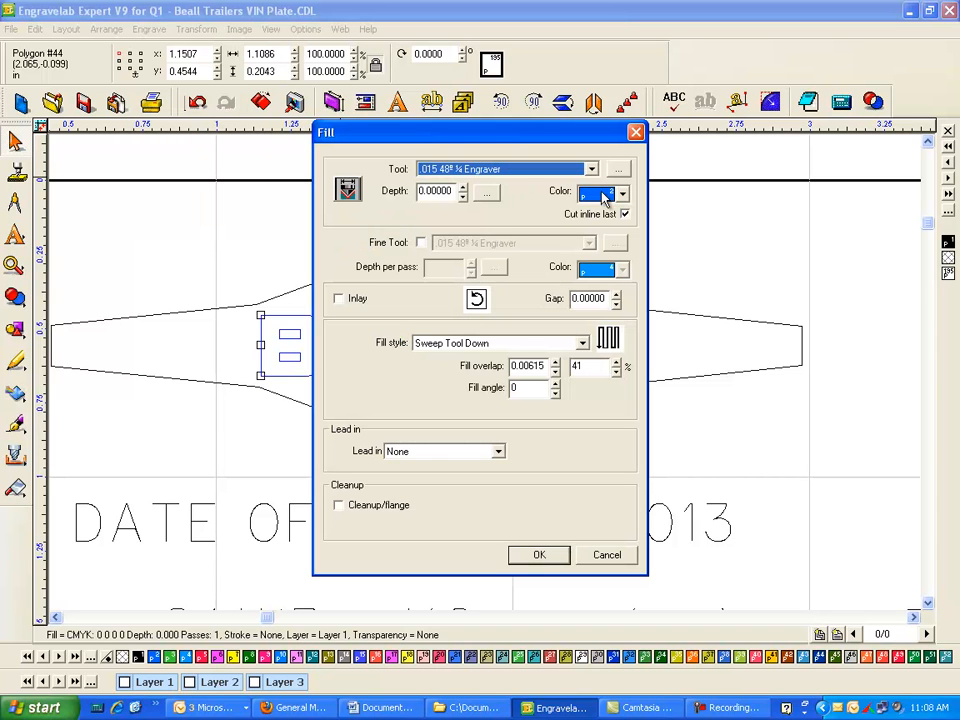
click(592, 169)
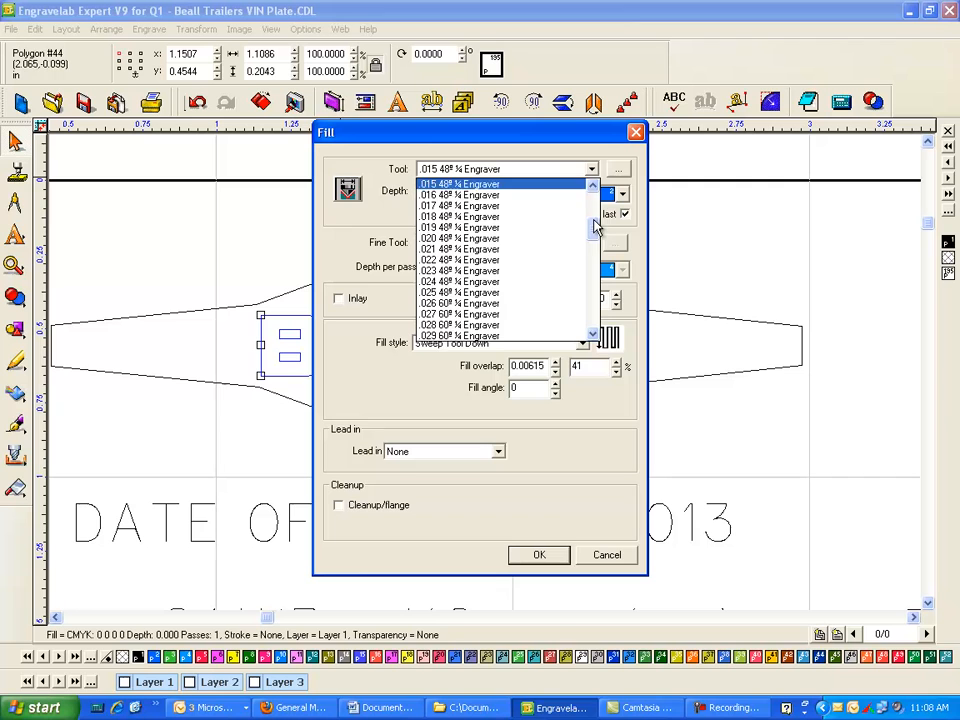
drag(596, 228, 594, 189)
click(470, 238)
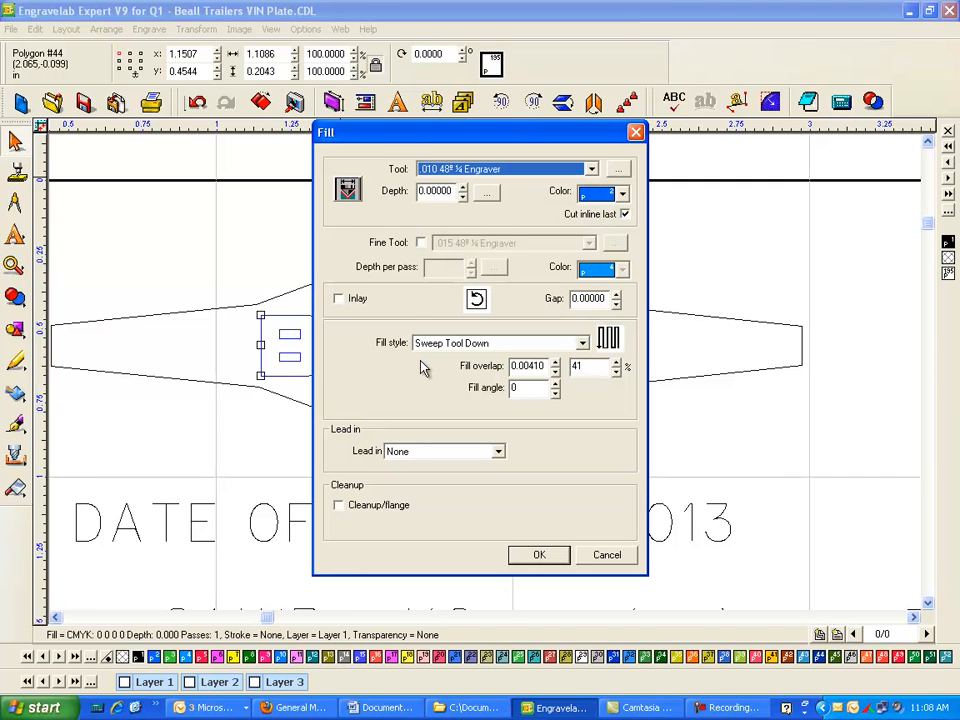
Step: Generate the lettering fill with the Sweep Tool Down style and a 40% fill overlap
click(581, 344)
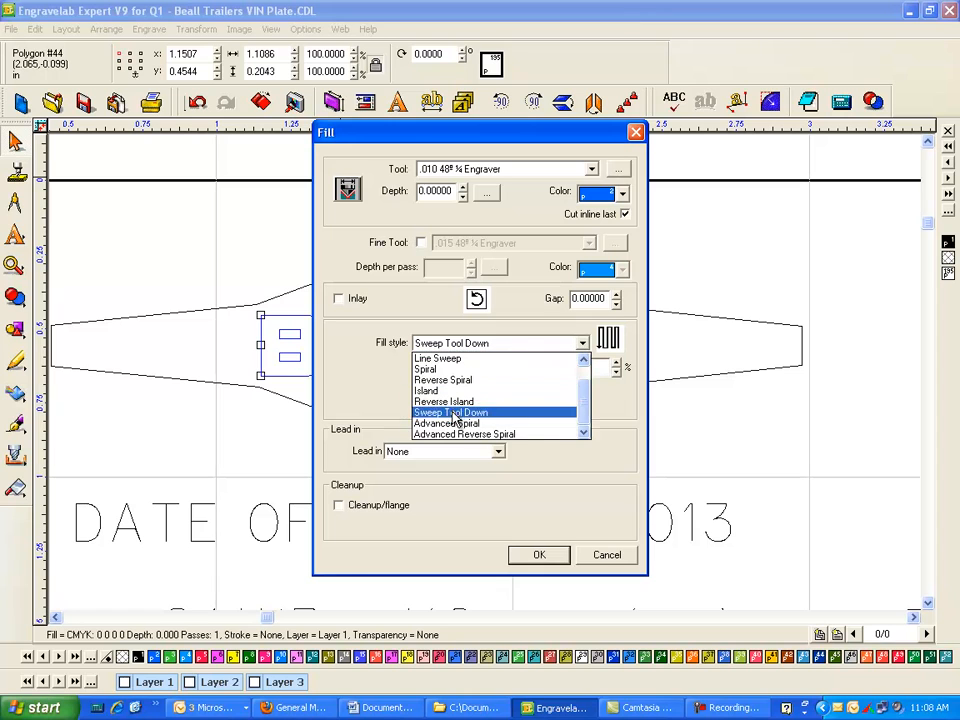
click(472, 415)
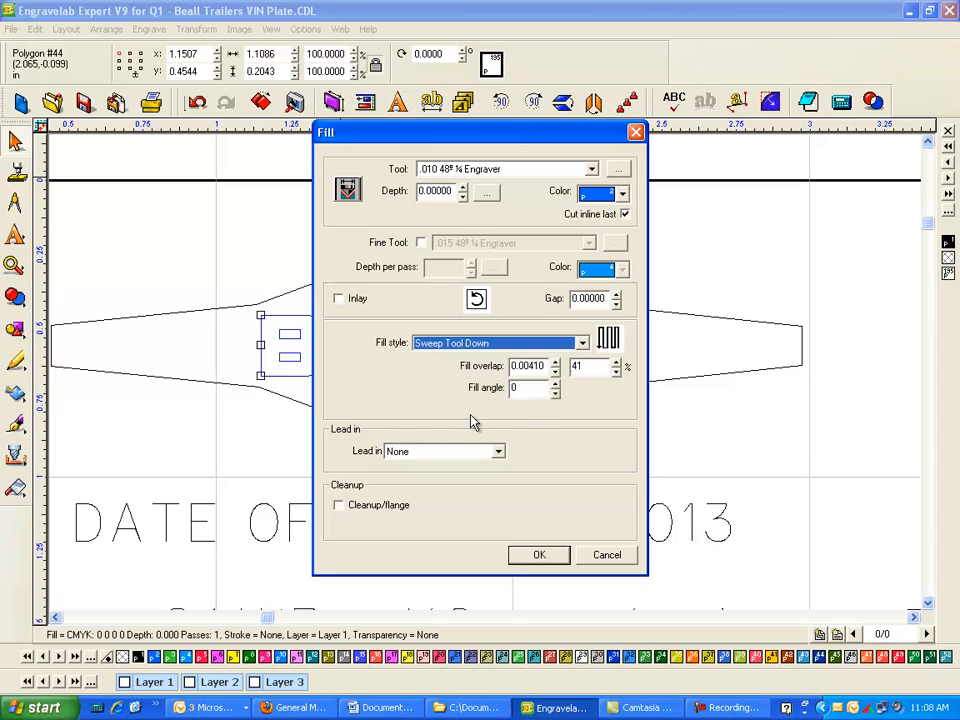
double_click(576, 366)
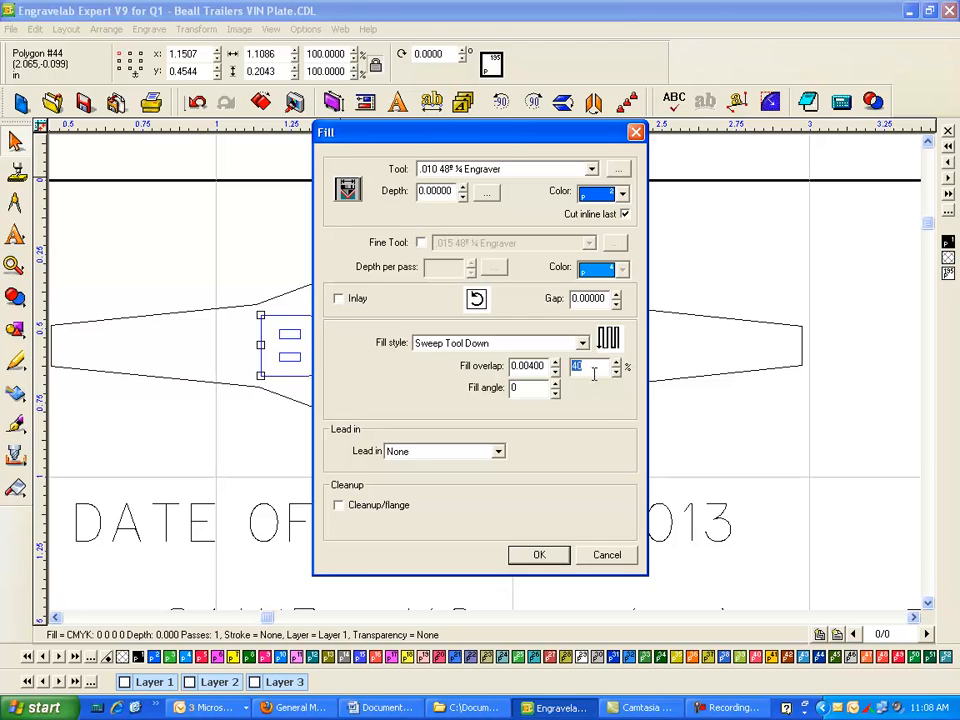
click(538, 555)
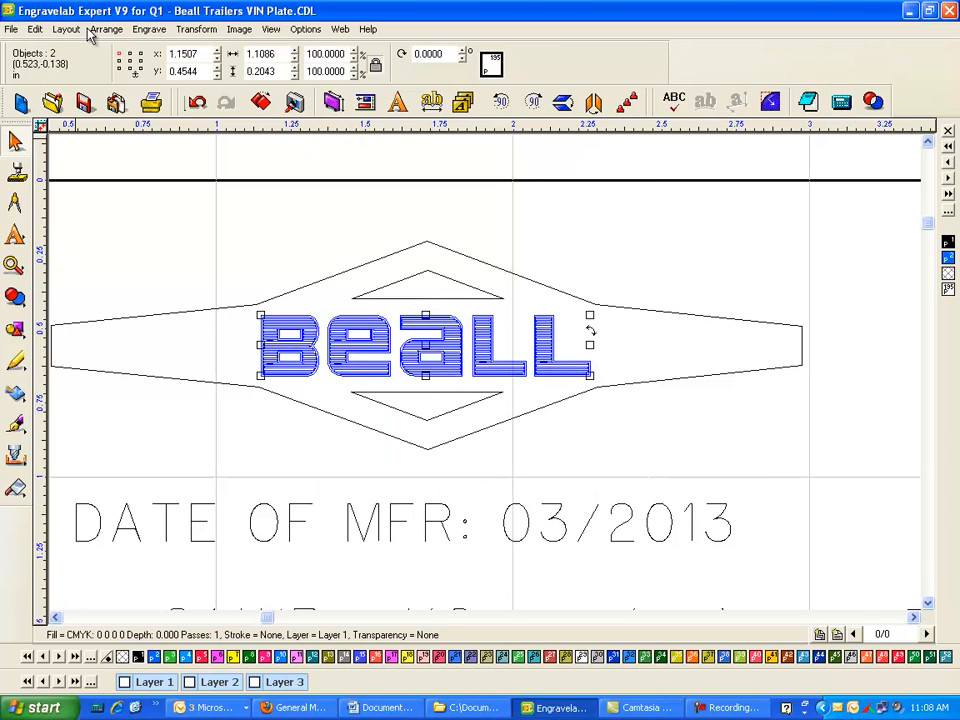
Step: Undo the lettering fill and recreate it with the .010 engraver using tool path color 10
click(199, 107)
mouse_move(221, 292)
mouse_down()
mouse_move(414, 381)
mouse_move(660, 412)
mouse_up()
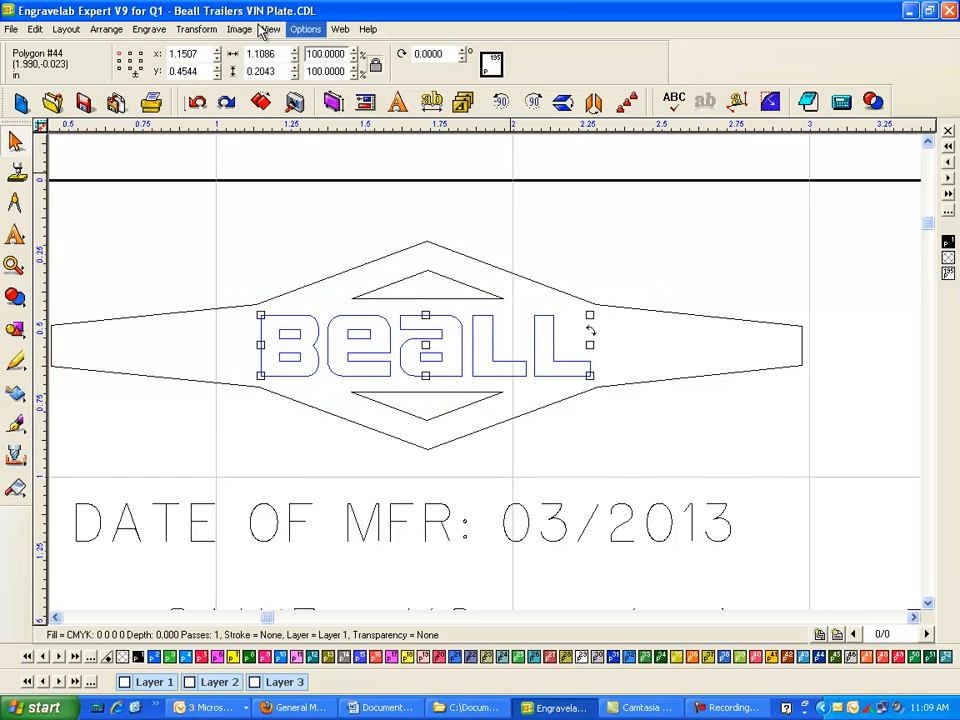
click(150, 30)
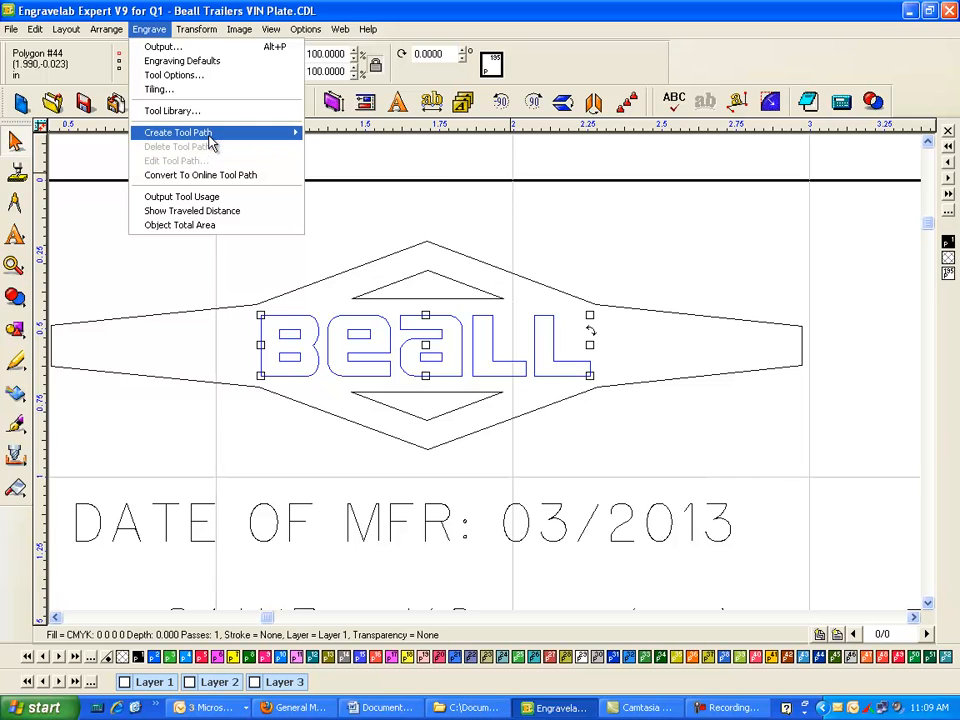
mouse_move(262, 133)
click(351, 180)
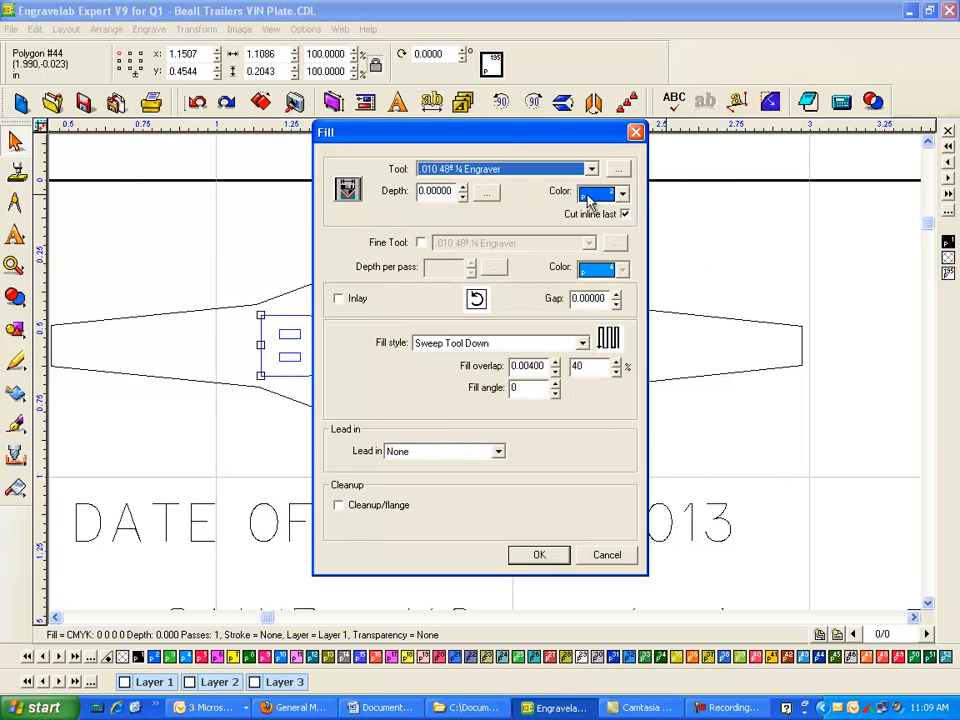
click(622, 194)
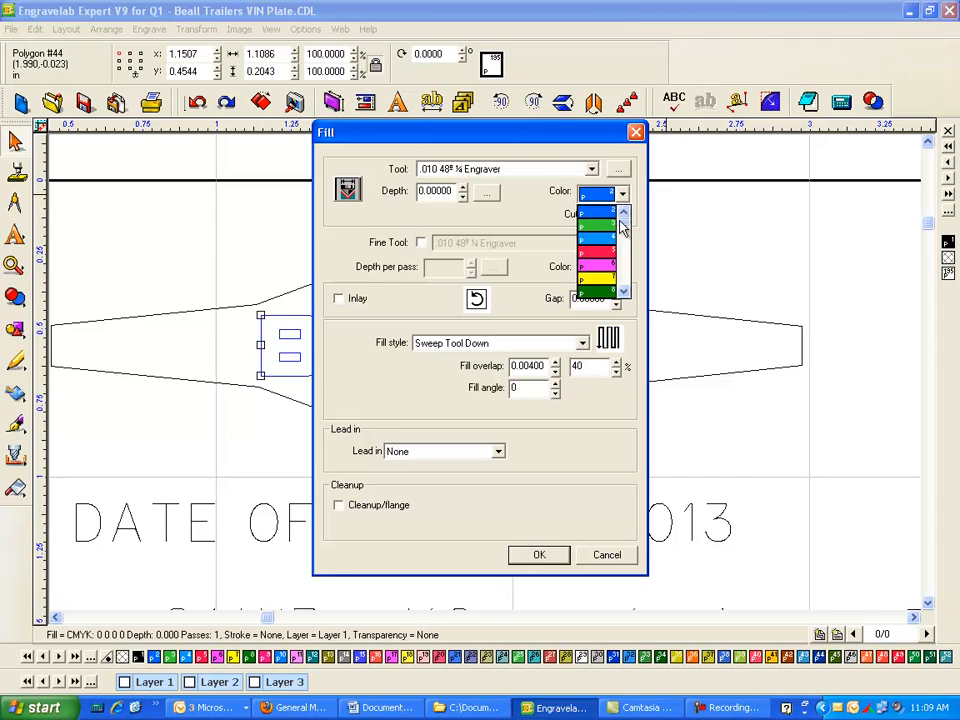
click(624, 230)
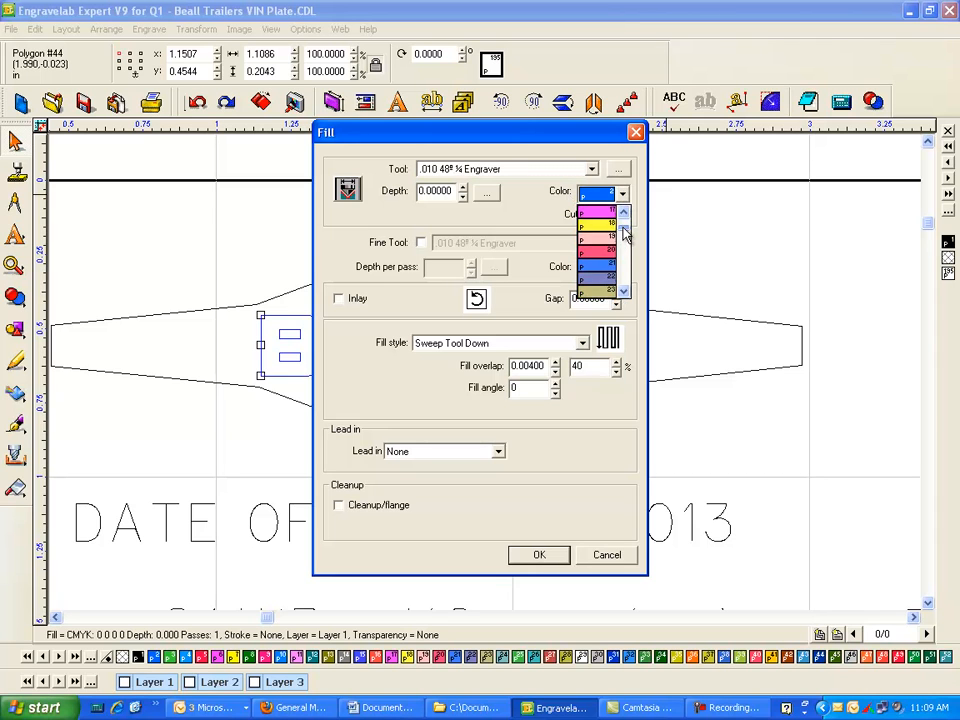
click(600, 228)
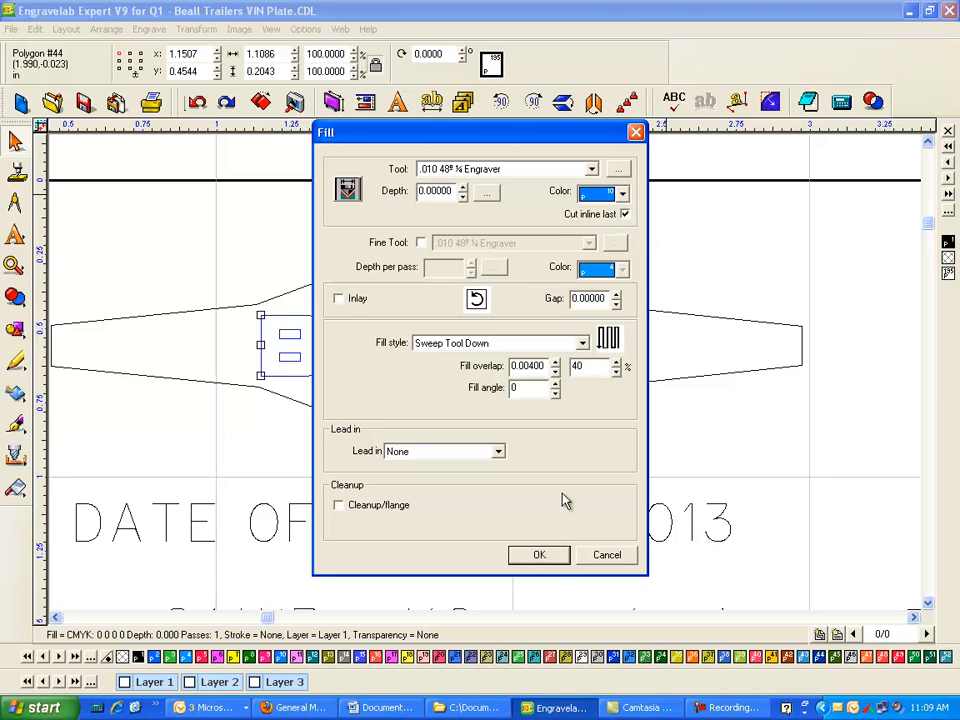
click(540, 556)
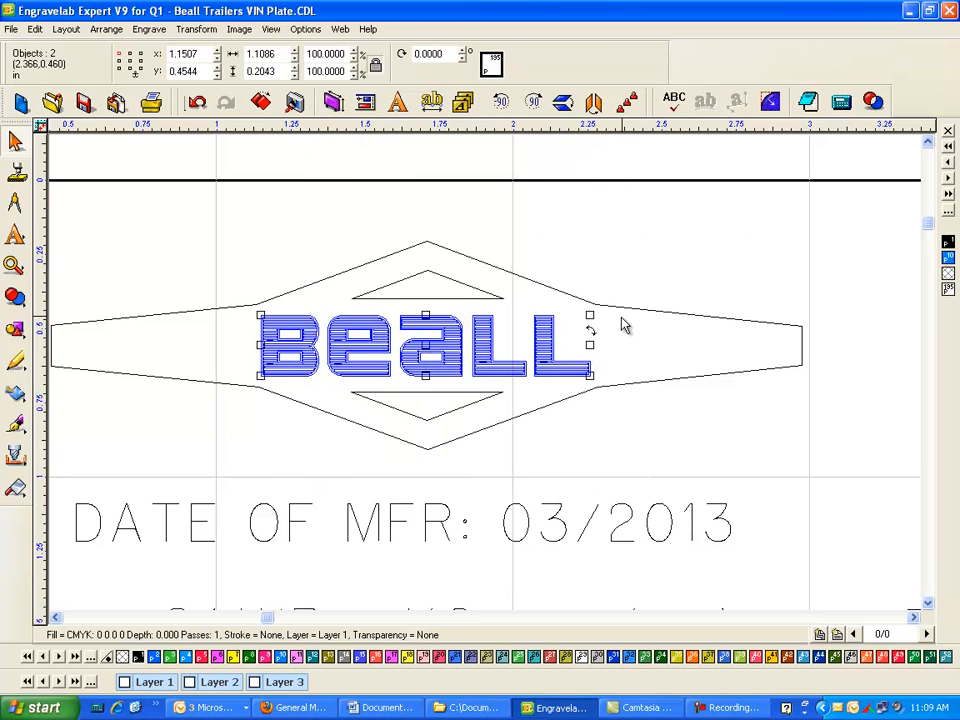
Step: Edit the Beall lettering's fill tool path to use the .015 48º ¼ Engraver tool
click(625, 242)
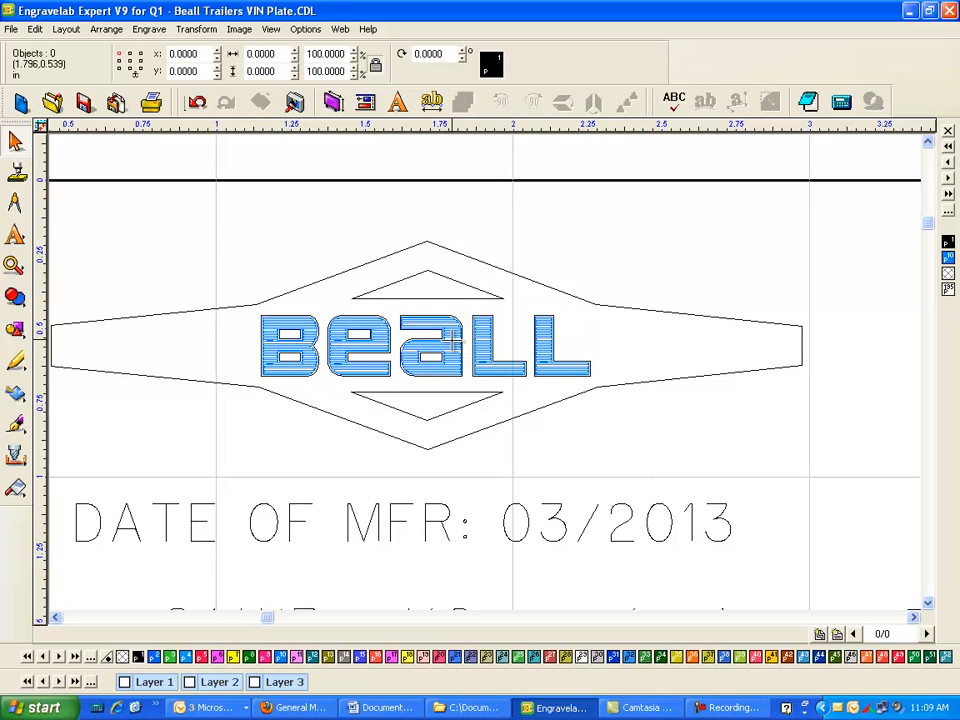
click(442, 332)
click(621, 262)
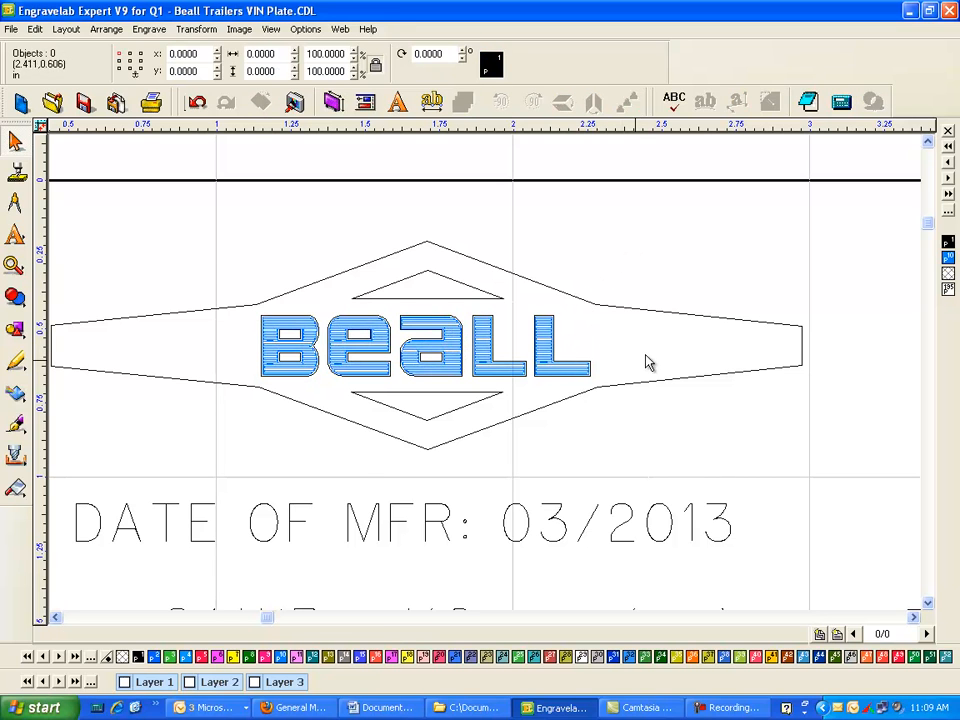
click(13, 265)
click(62, 268)
drag(214, 306, 441, 396)
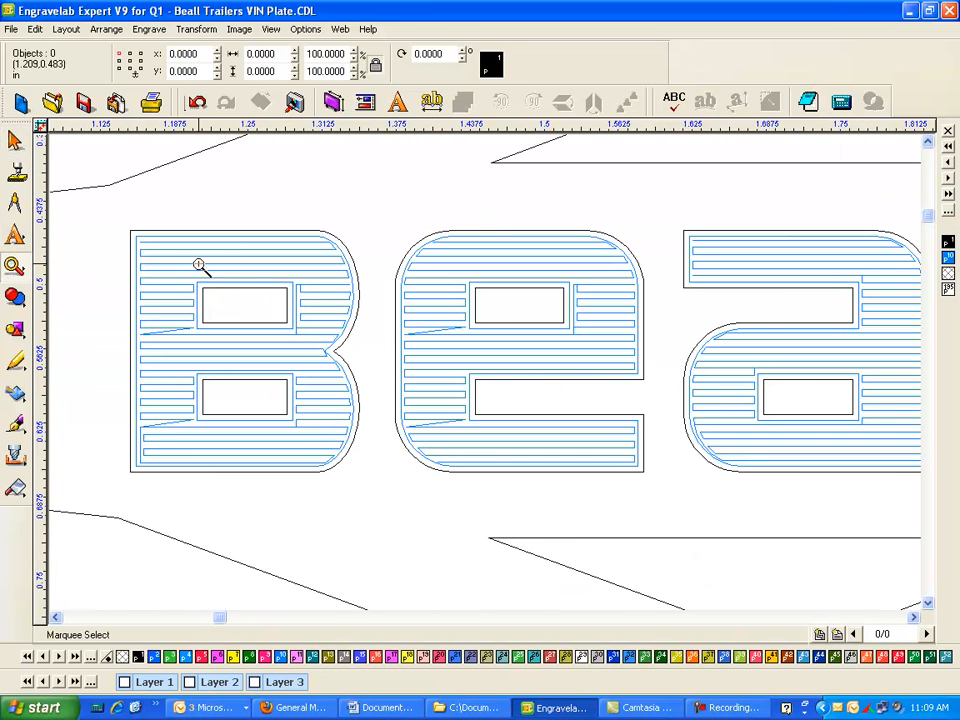
click(292, 258)
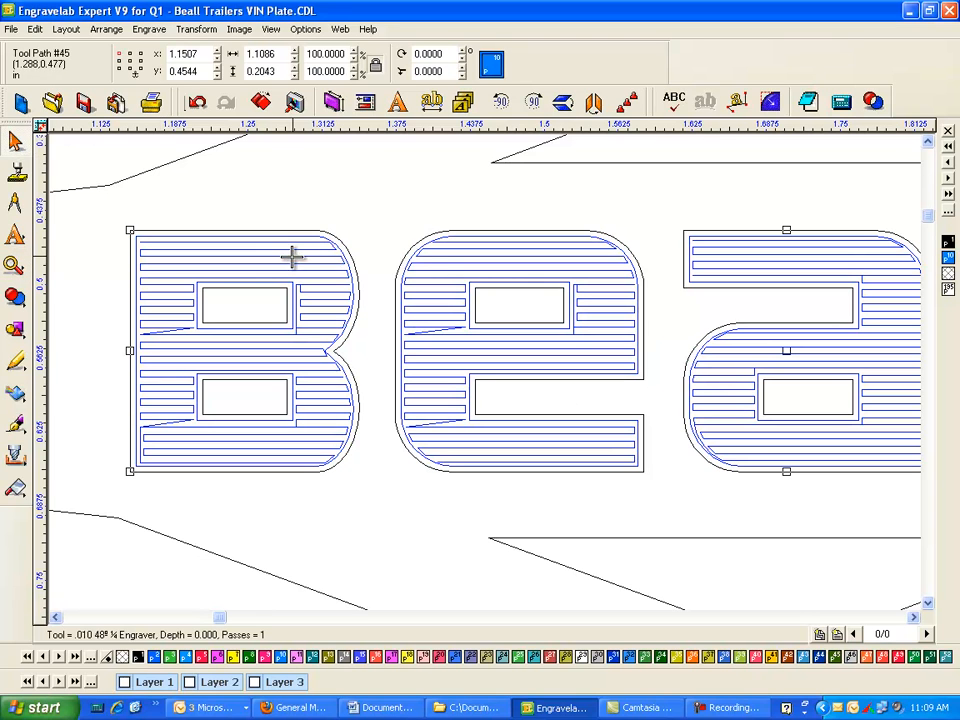
click(149, 29)
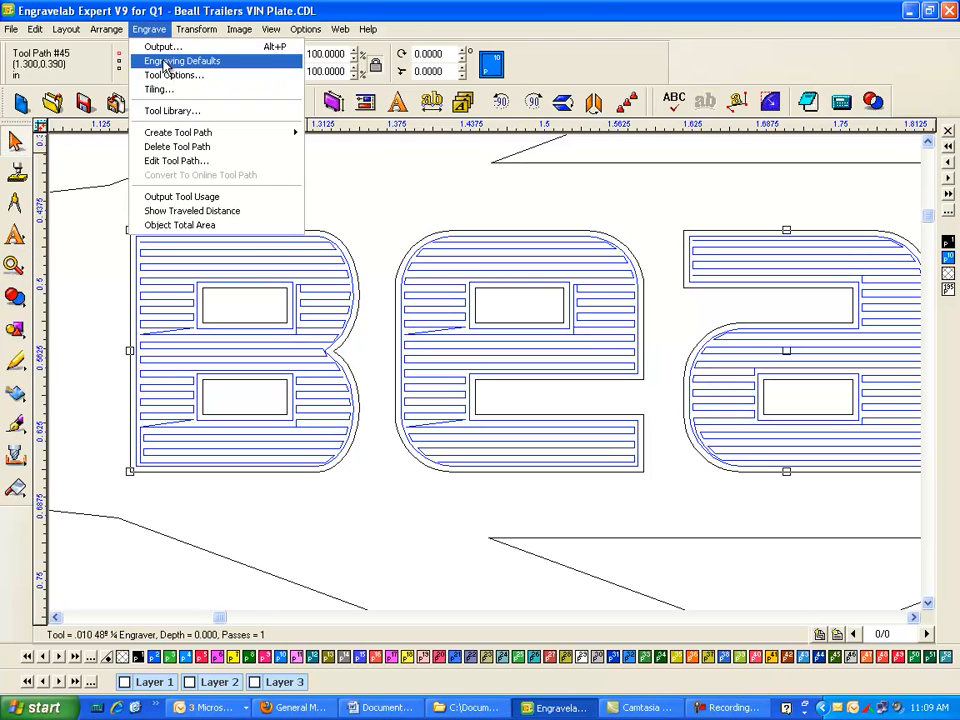
click(165, 160)
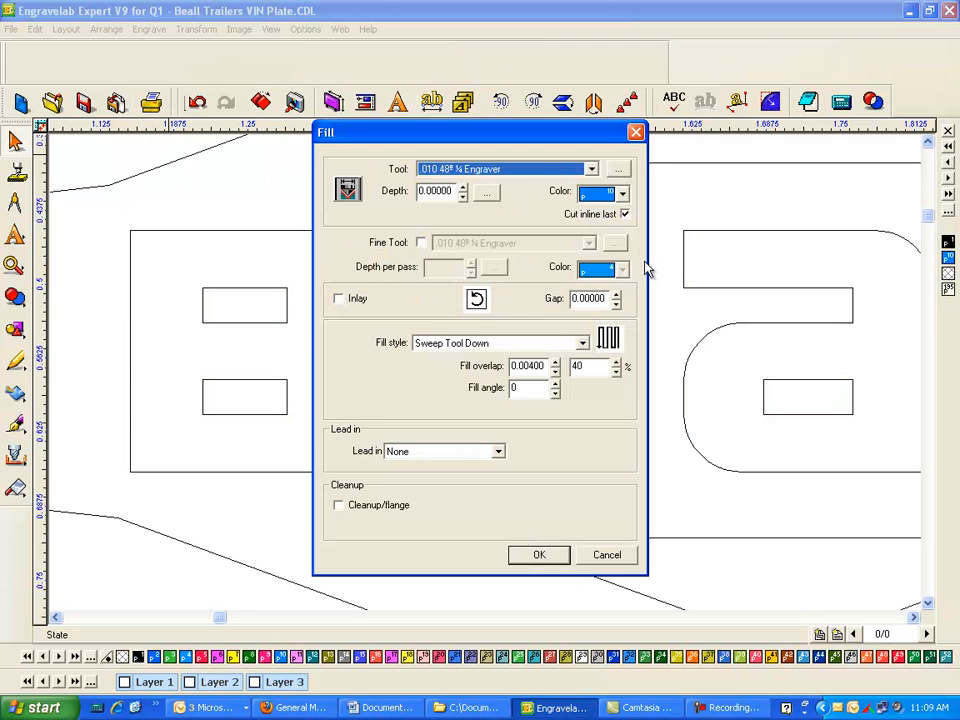
click(590, 172)
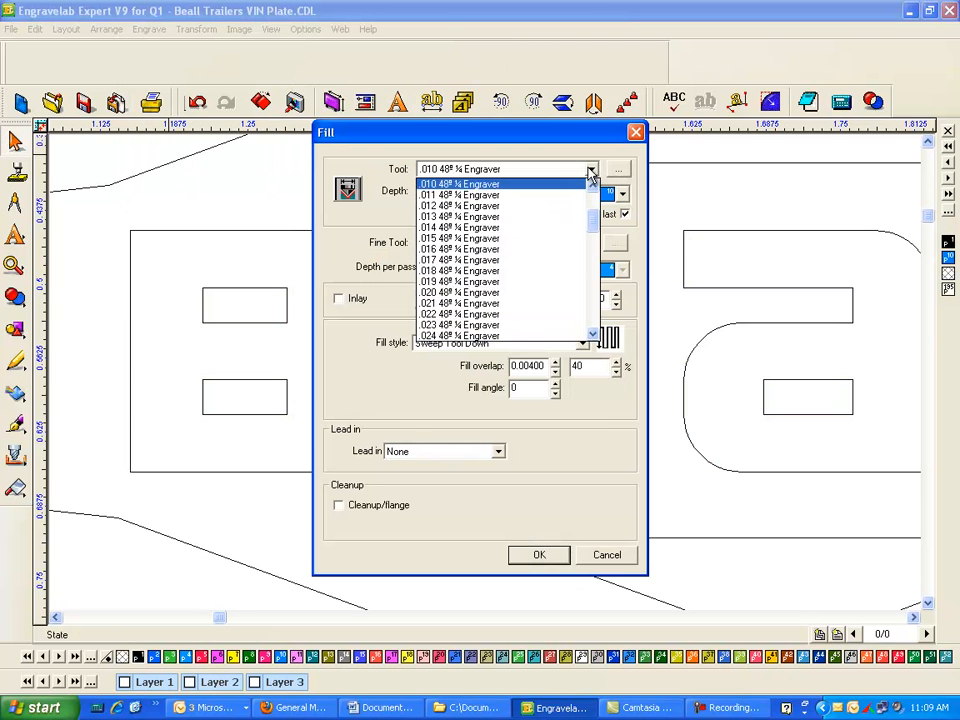
click(443, 240)
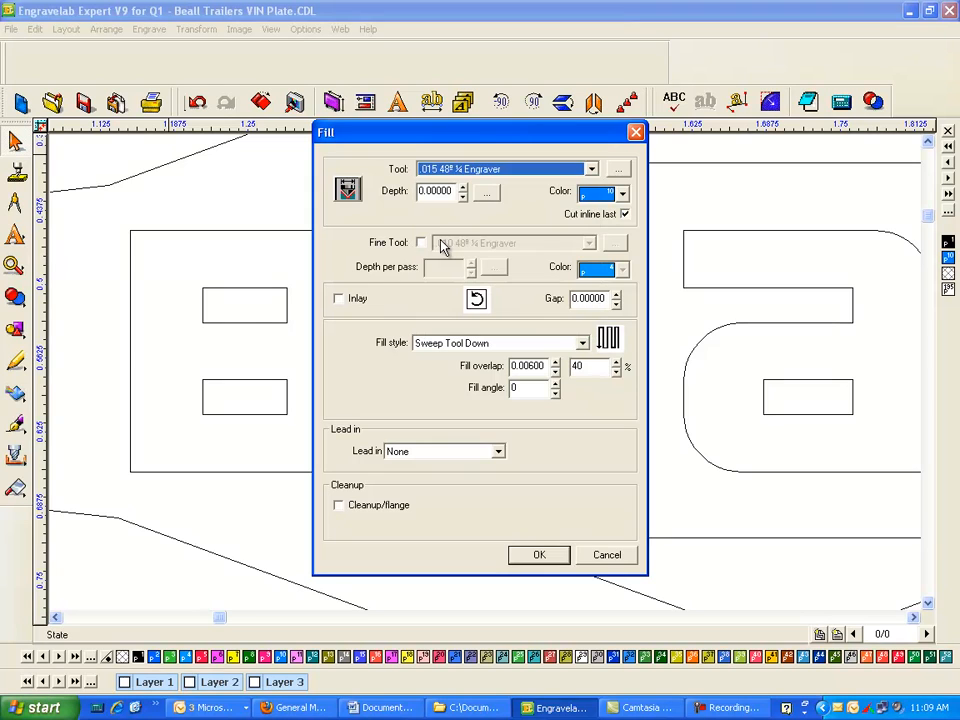
Step: Set the fill tool path's color to 15 and apply the edited settings
click(621, 194)
click(606, 284)
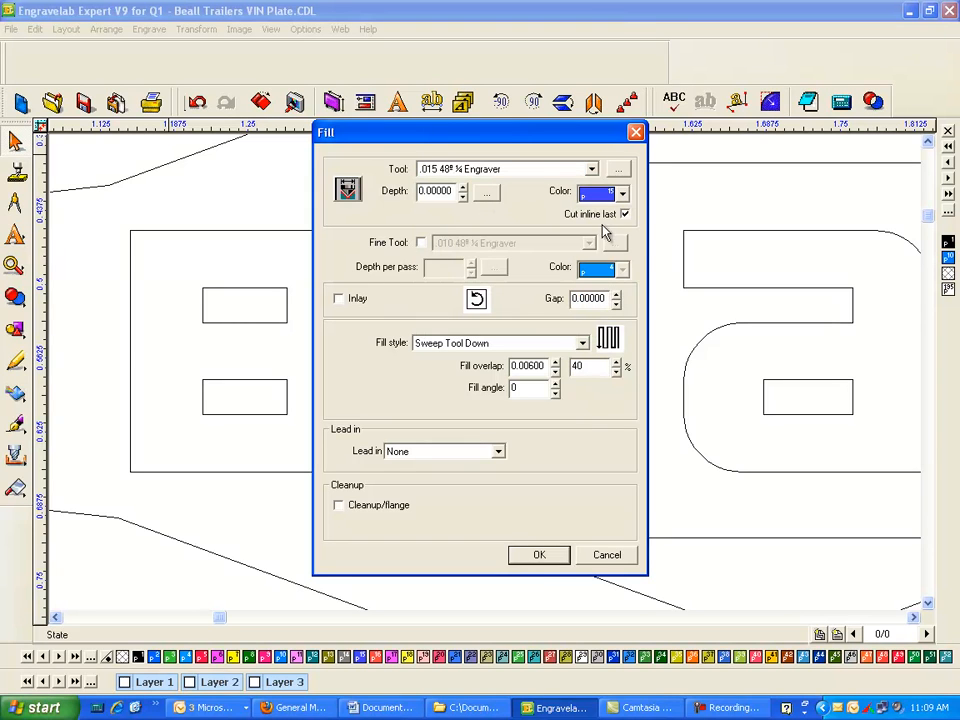
click(540, 554)
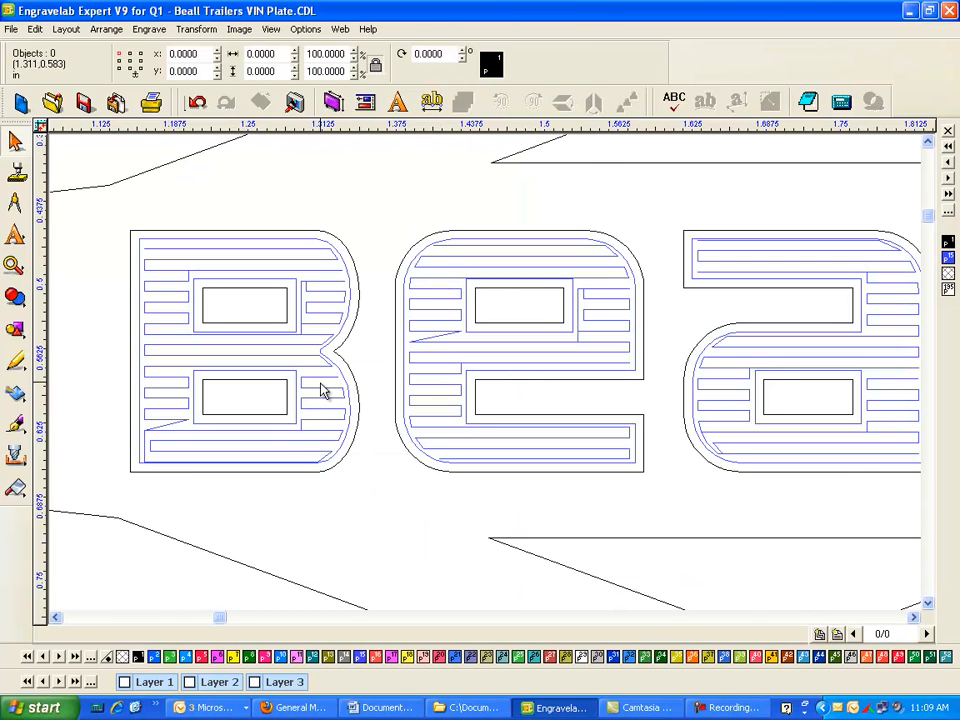
Step: Draw a circle with a radius of about 0.006 in outside the upper-left corner of the letter B
scroll(392, 402, down, 2)
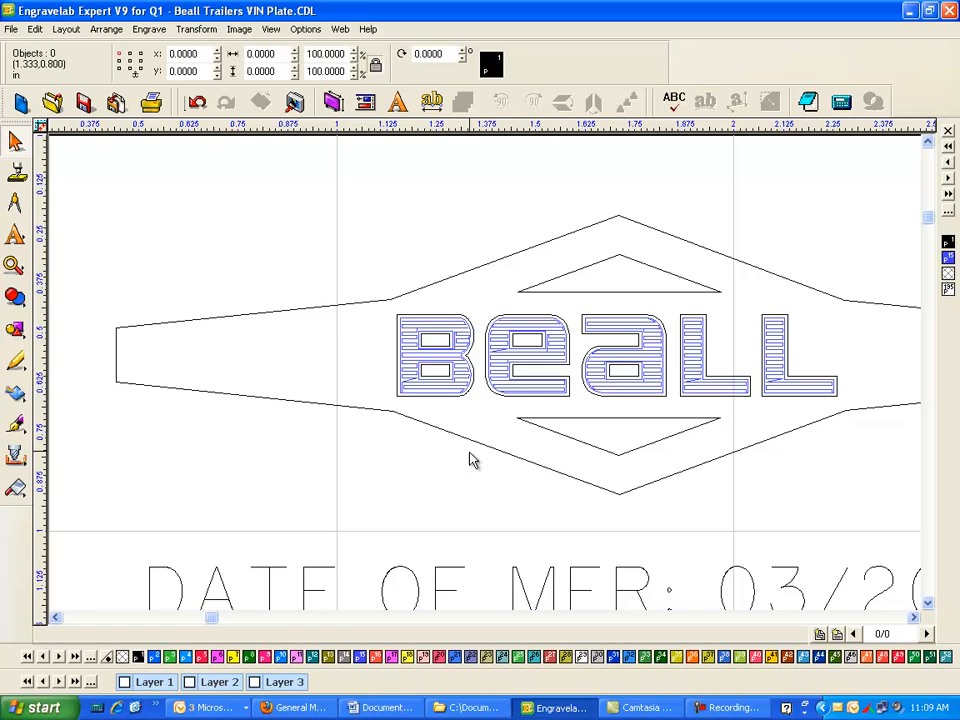
click(466, 356)
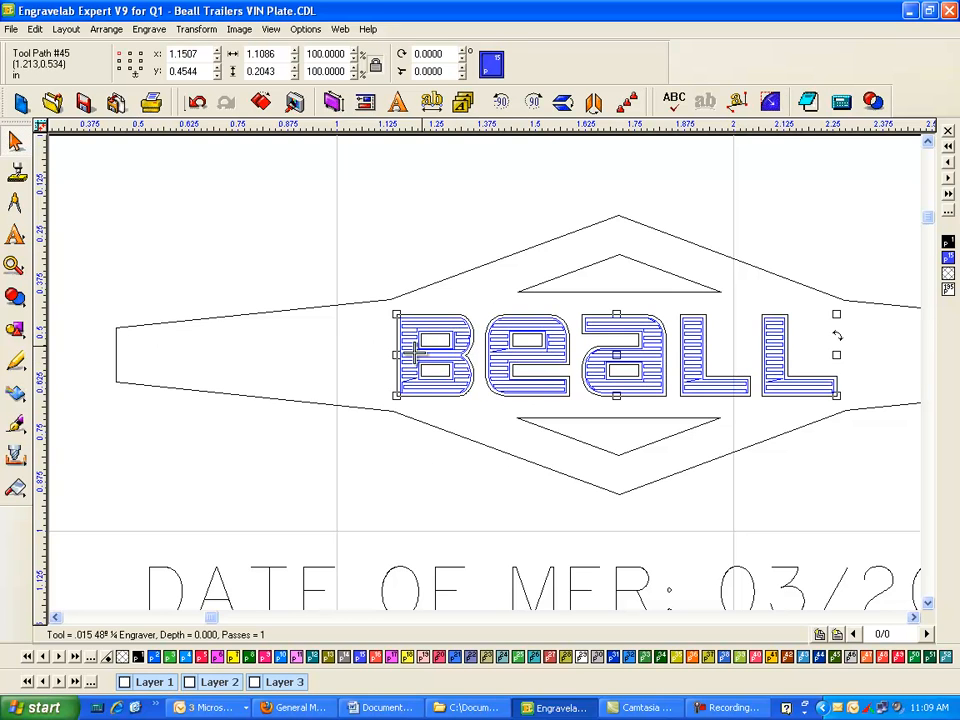
click(14, 266)
click(64, 272)
drag(378, 305, 402, 342)
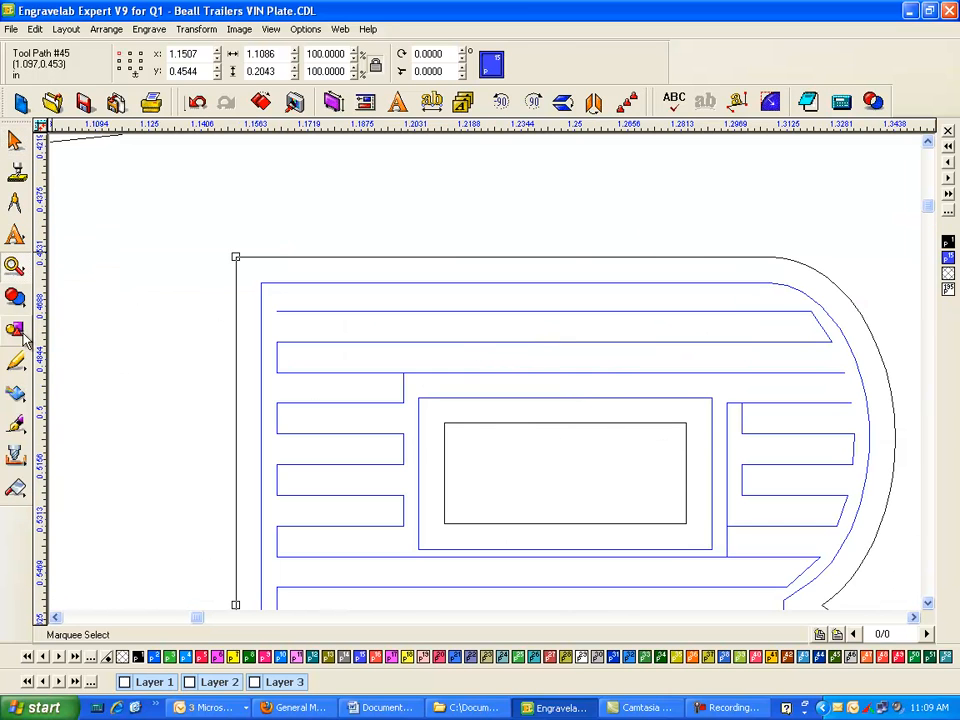
click(15, 329)
click(59, 336)
drag(103, 290, 148, 331)
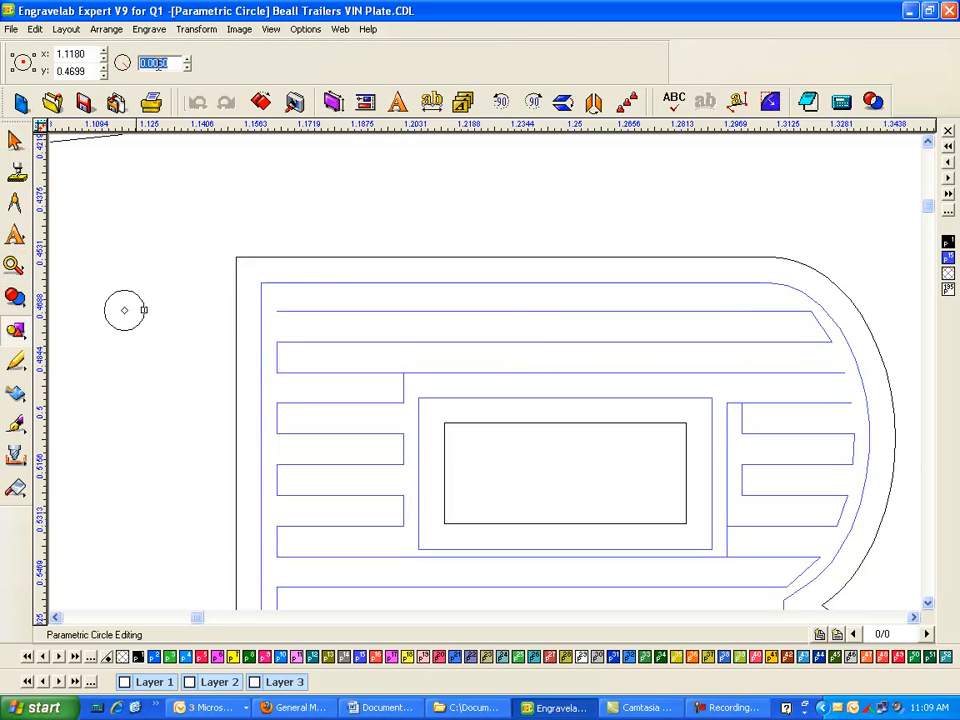
Step: Set the circle's radius to 0.0075 in to represent the .015 cutter
click(158, 63)
text(.075)
key(Return)
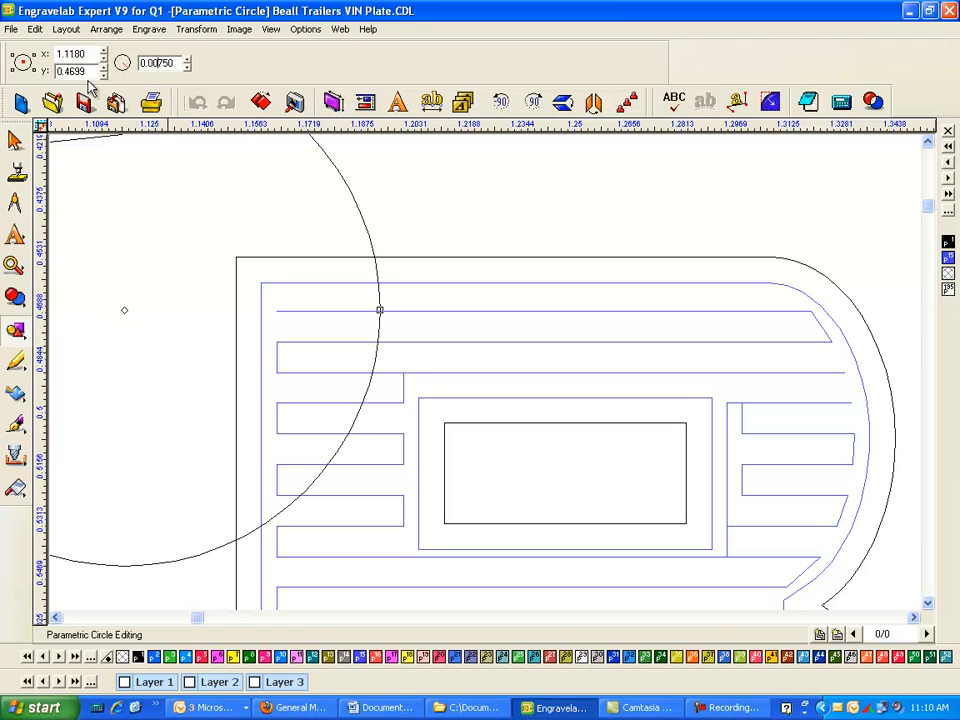
key(Return)
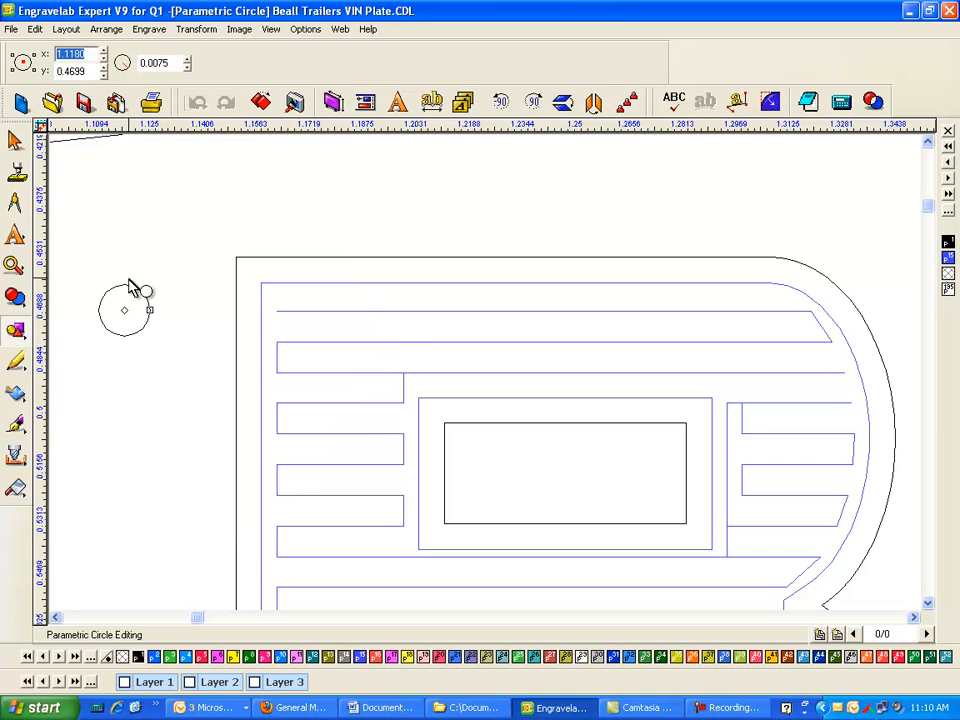
Step: Place copies of the cutter circle along the B's top tool path line and along the edges of its upper opening
click(15, 142)
drag(137, 321, 519, 260)
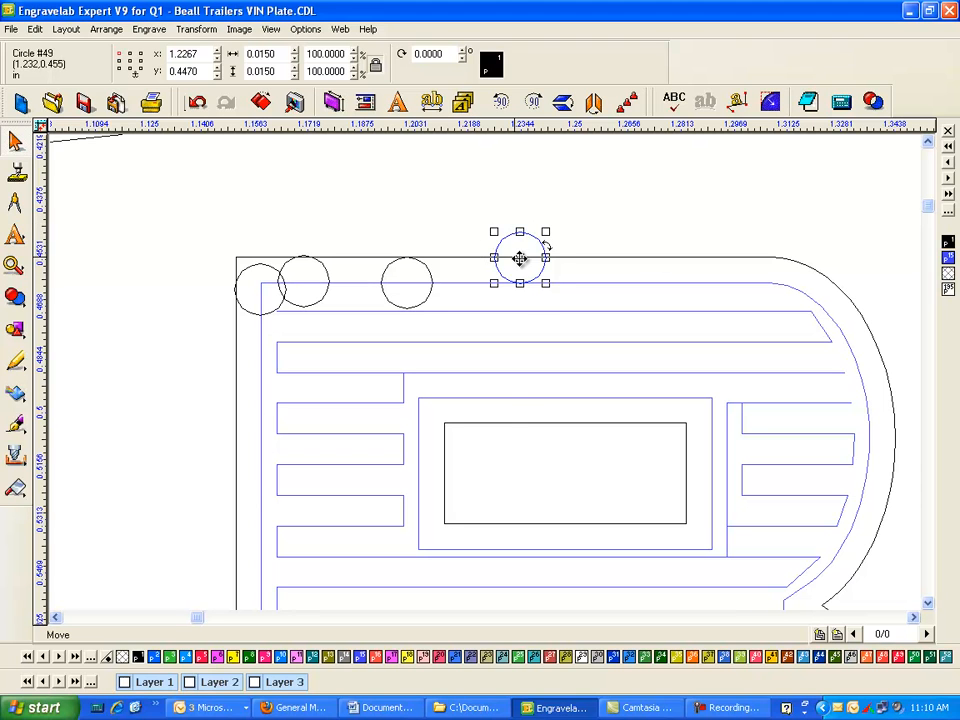
drag(519, 257, 462, 427)
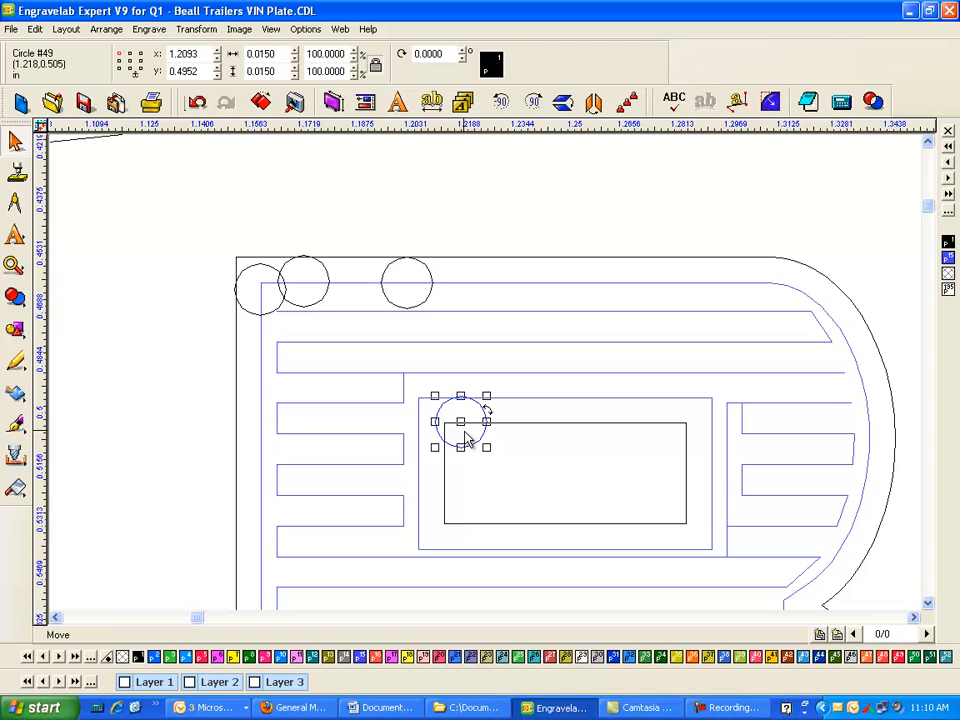
drag(462, 432, 457, 472)
click(485, 425)
drag(461, 422, 510, 430)
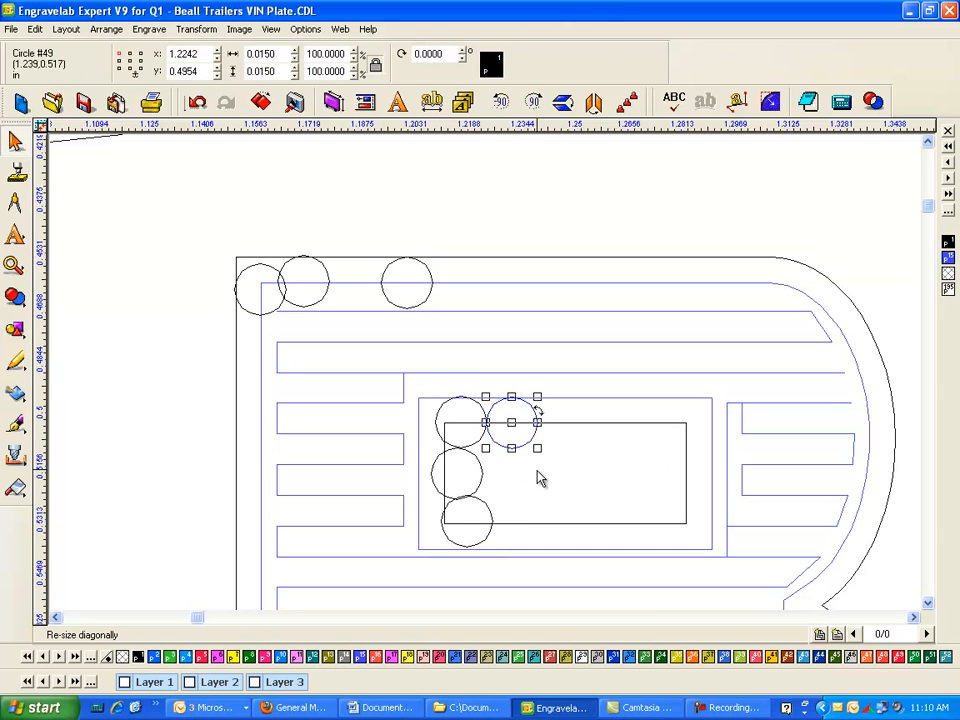
Step: Delete all the cutter circles drawn around the top of the letter B
drag(205, 204, 558, 574)
key(Delete)
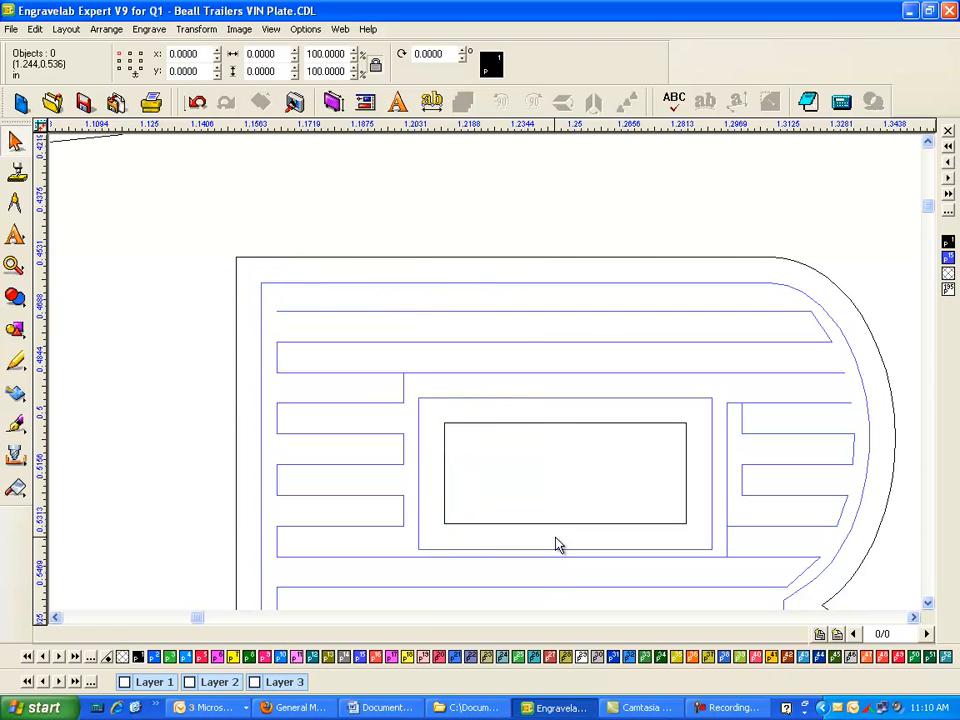
Step: Assign color 1 to the outlines of the Beall lettering
click(600, 422)
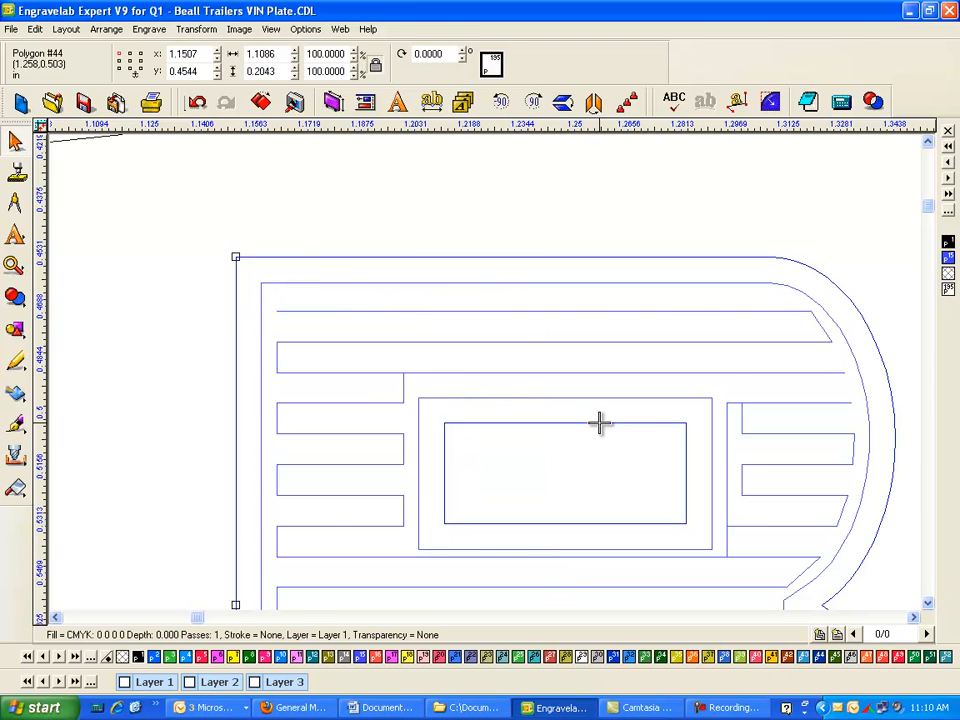
scroll(600, 422, down, 4)
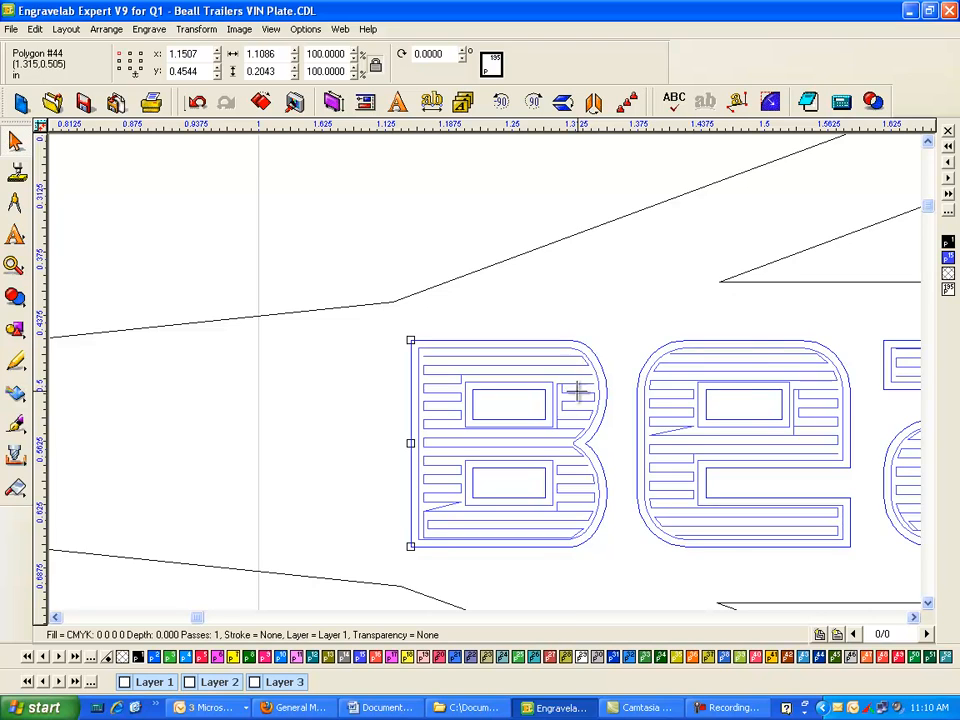
key(F6)
click(558, 476)
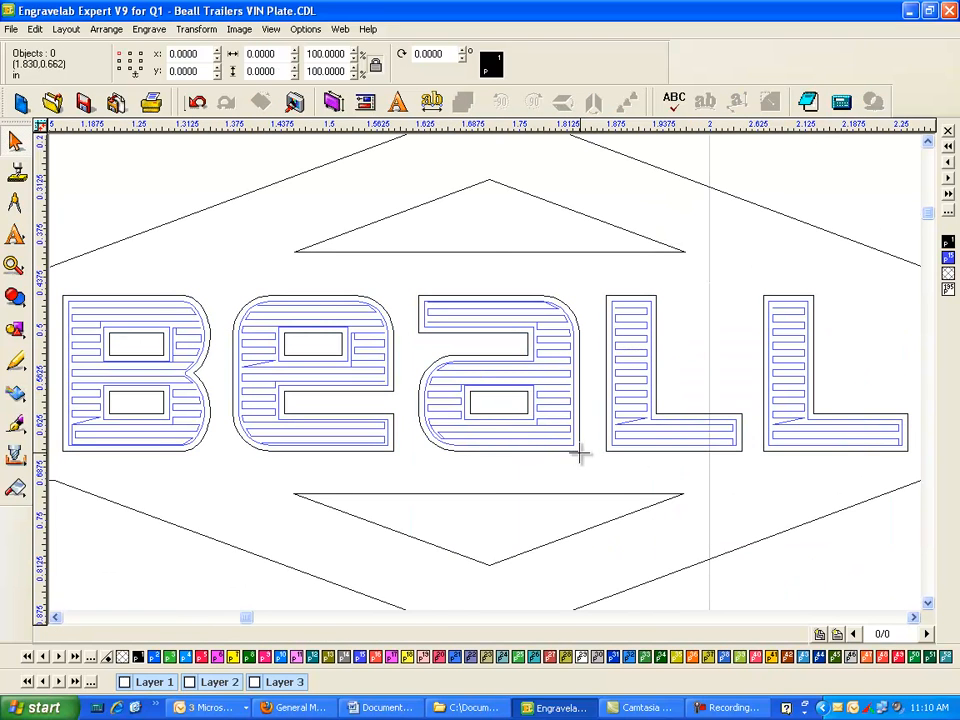
click(578, 446)
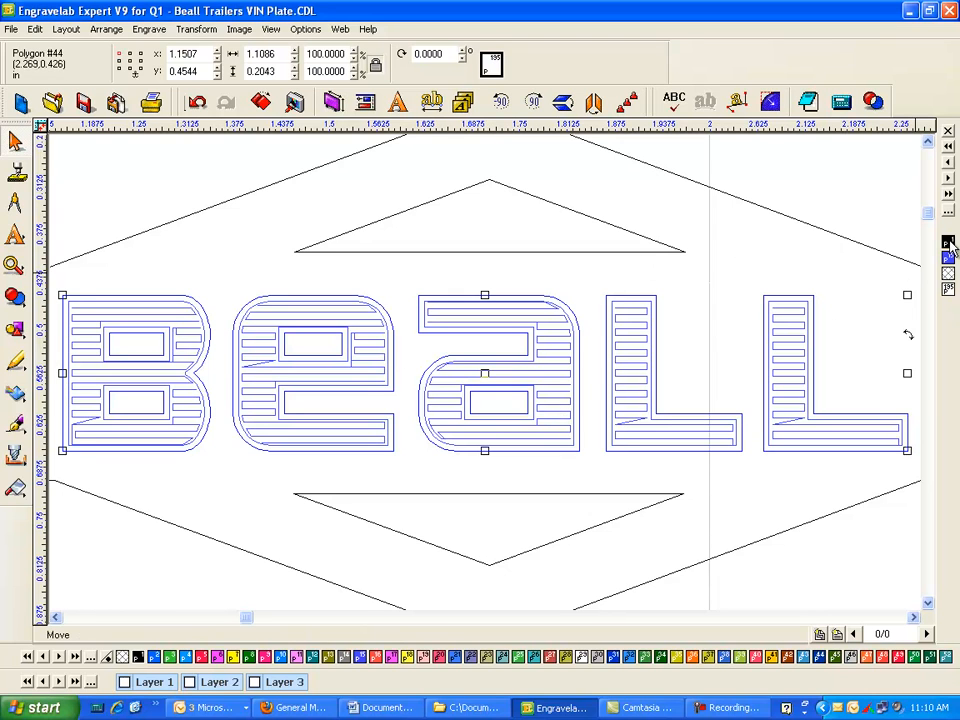
click(703, 287)
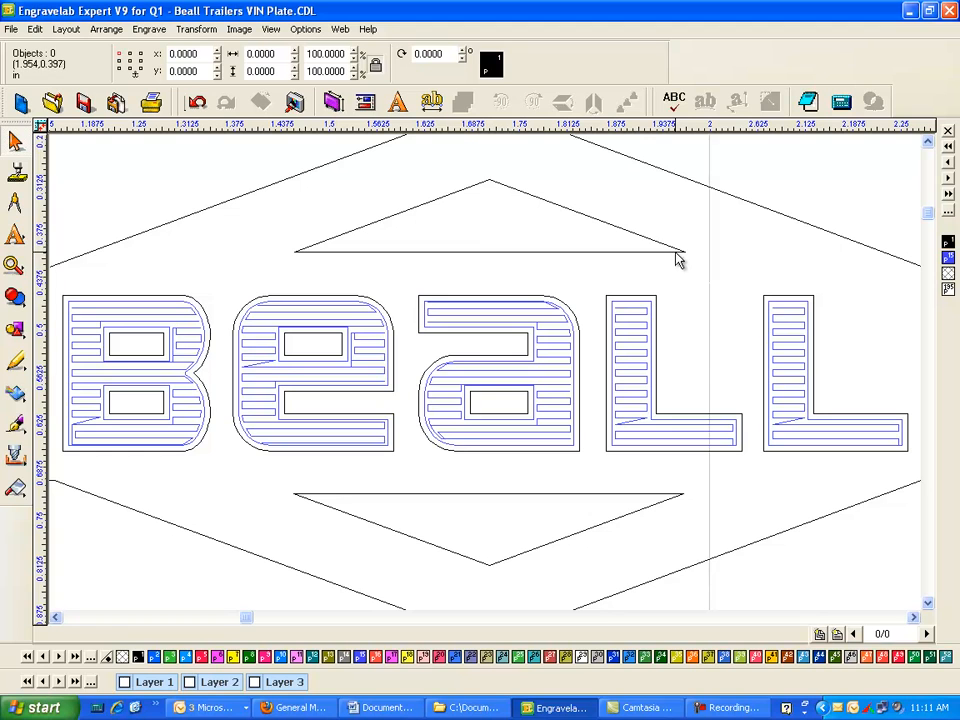
Step: Assign color 15 to the logo's outer border and its upper and lower triangles
click(677, 250)
scroll(685, 440, down, 2)
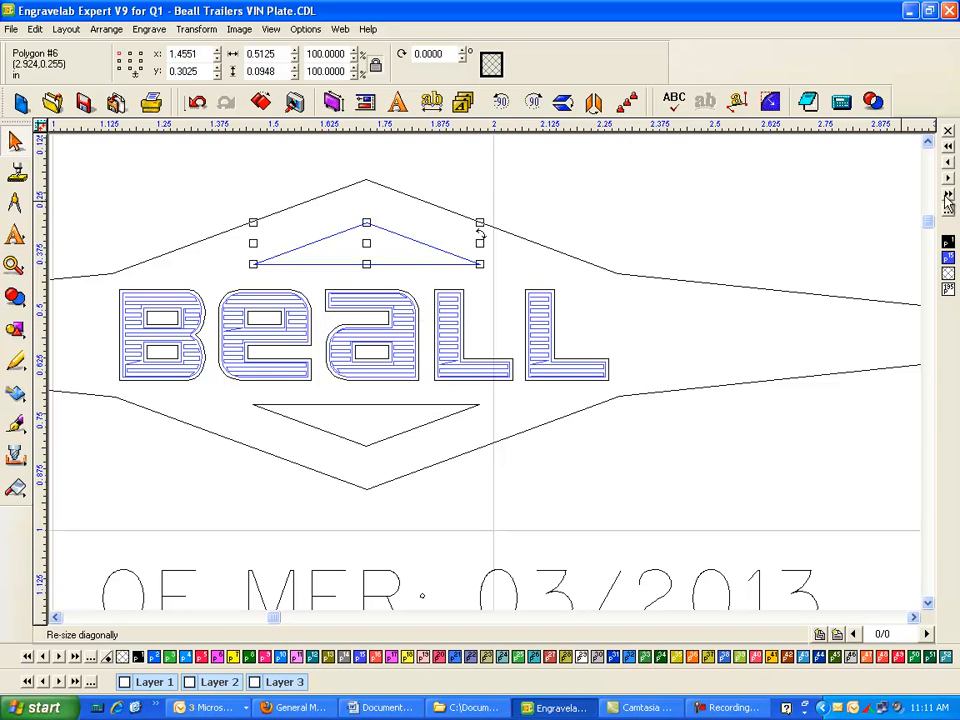
click(536, 251)
click(541, 245)
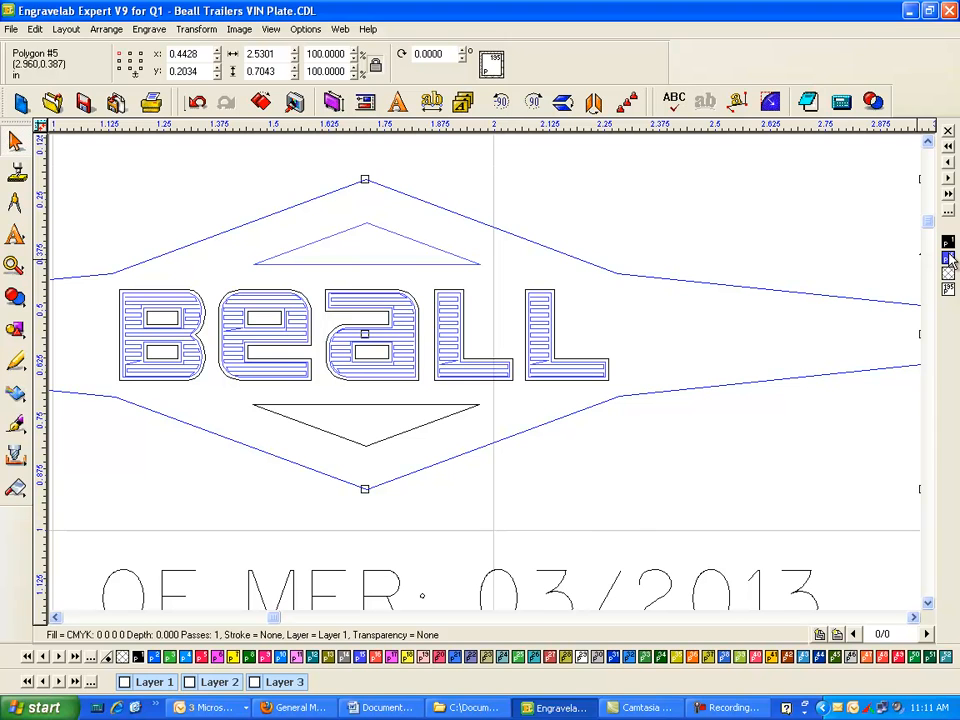
click(446, 416)
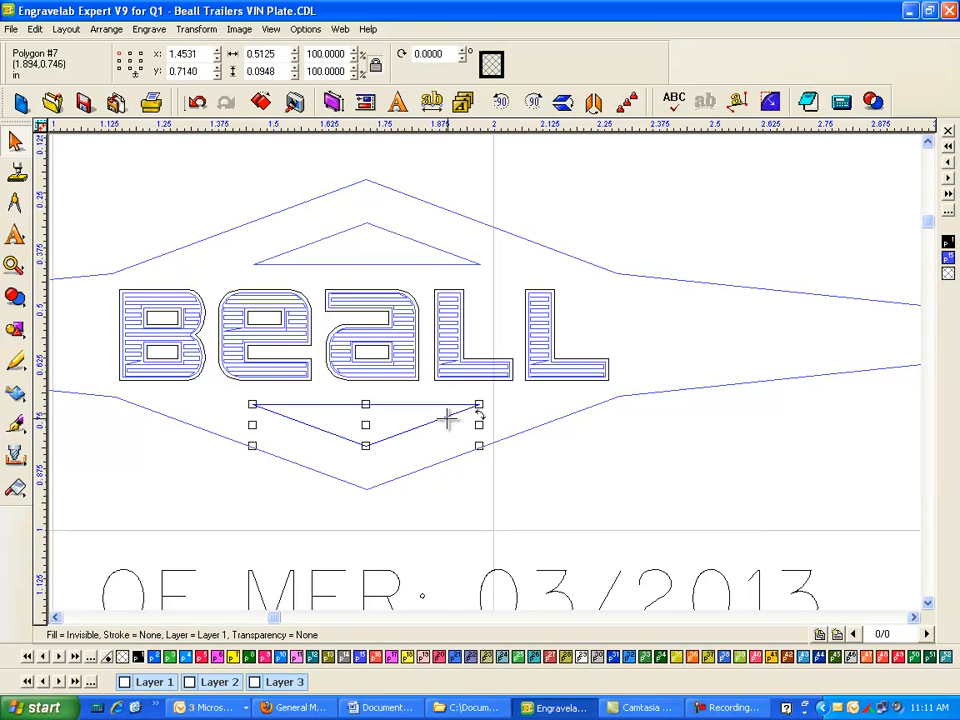
click(950, 259)
click(781, 436)
Step: Assign color 15 to all of the text on the VIN plate
scroll(780, 436, down, 3)
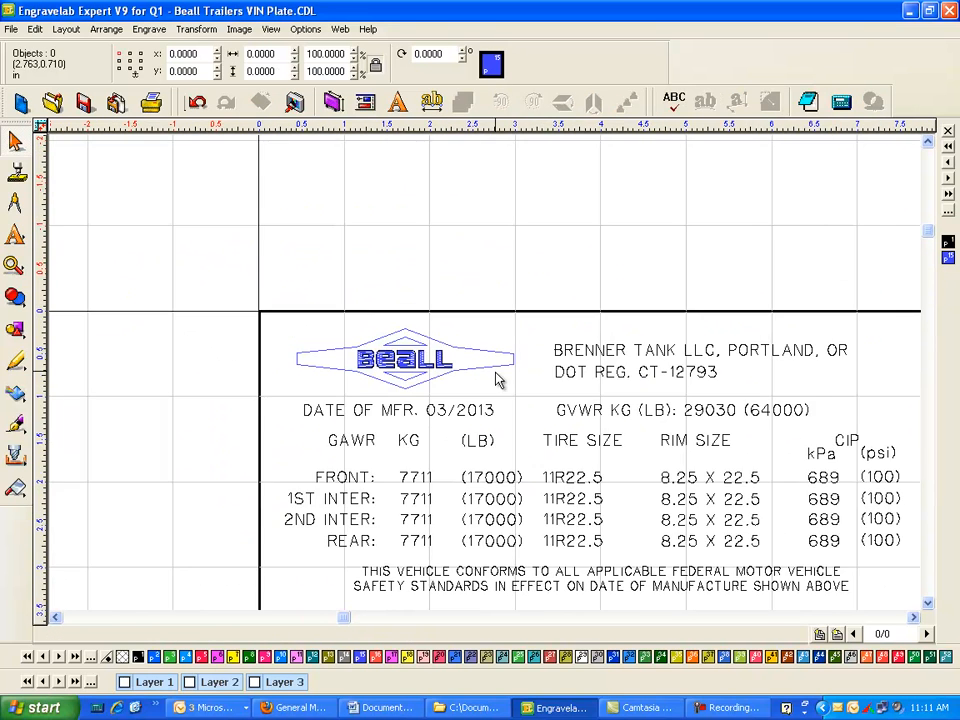
scroll(498, 379, down, 2)
drag(808, 288, 493, 634)
click(949, 261)
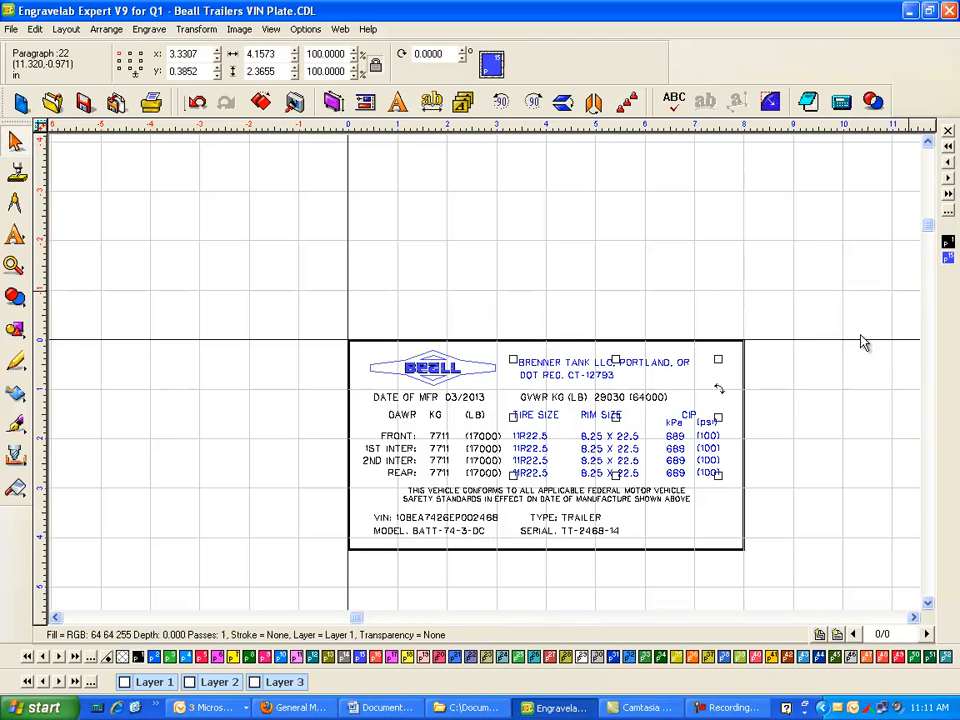
drag(283, 587, 886, 387)
click(949, 258)
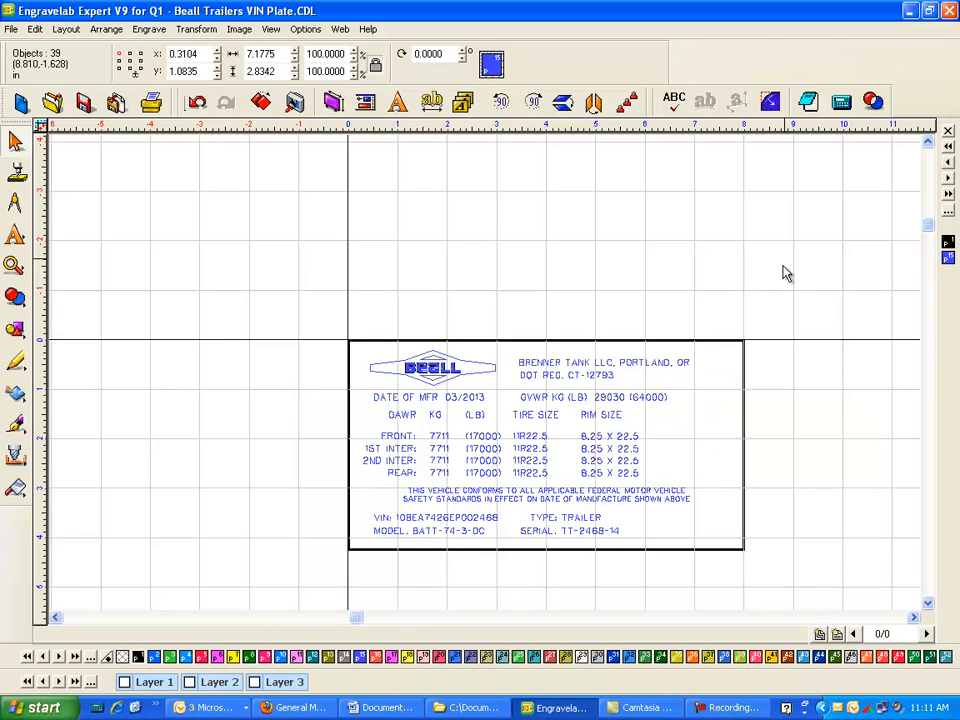
click(746, 381)
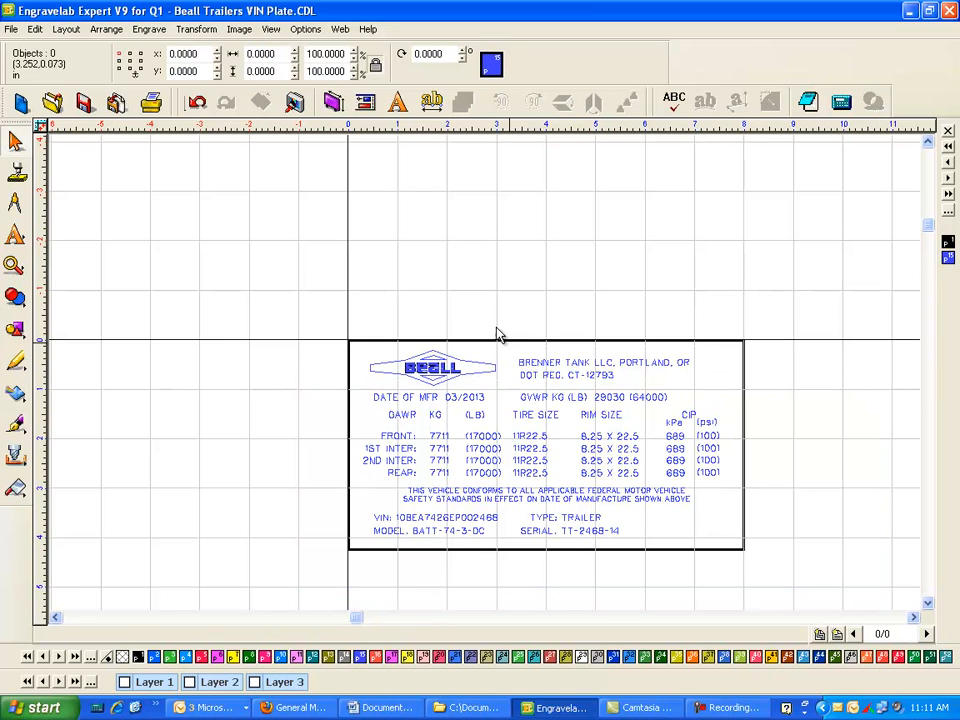
Step: Place a copy of the complete Beall logo outside the plate, beyond its left edge
click(14, 265)
click(64, 270)
drag(397, 343, 476, 397)
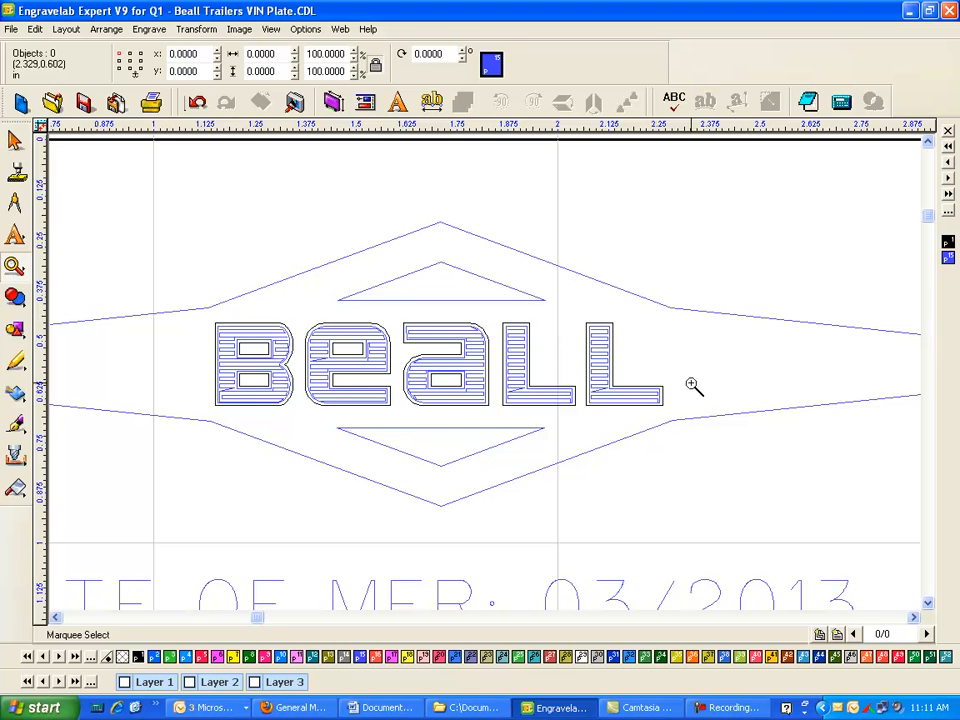
scroll(695, 361, down, 2)
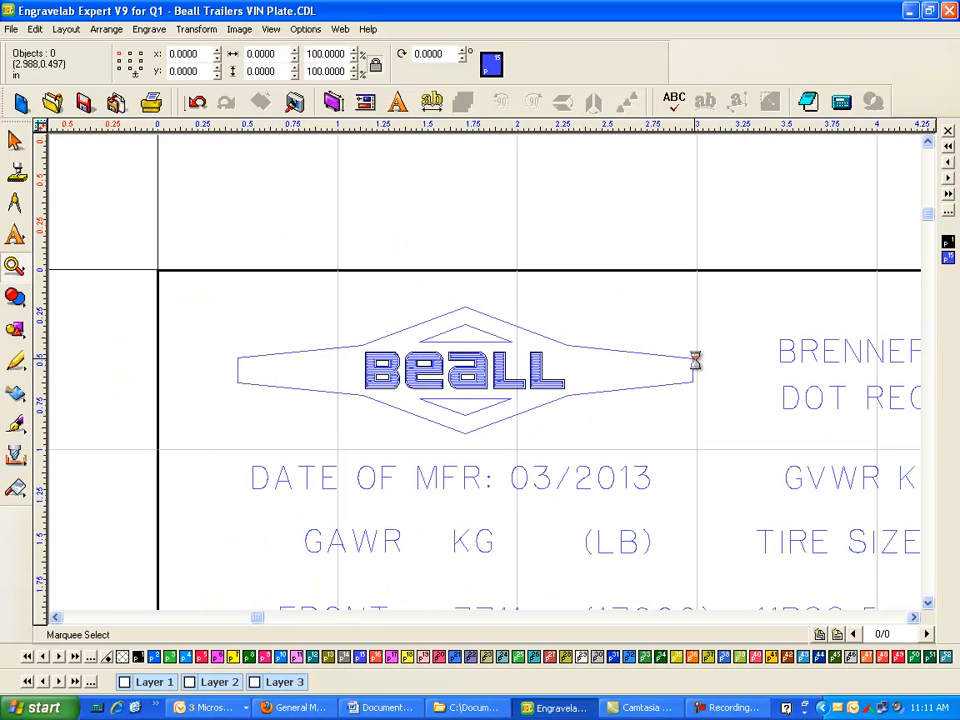
scroll(695, 361, down, 1)
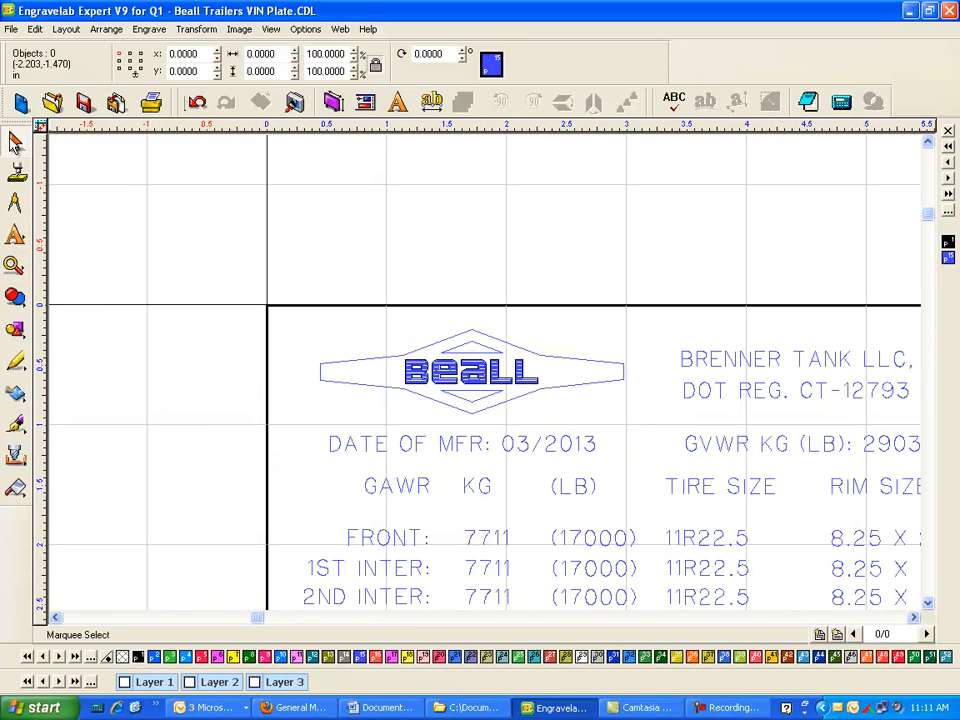
drag(294, 285, 680, 430)
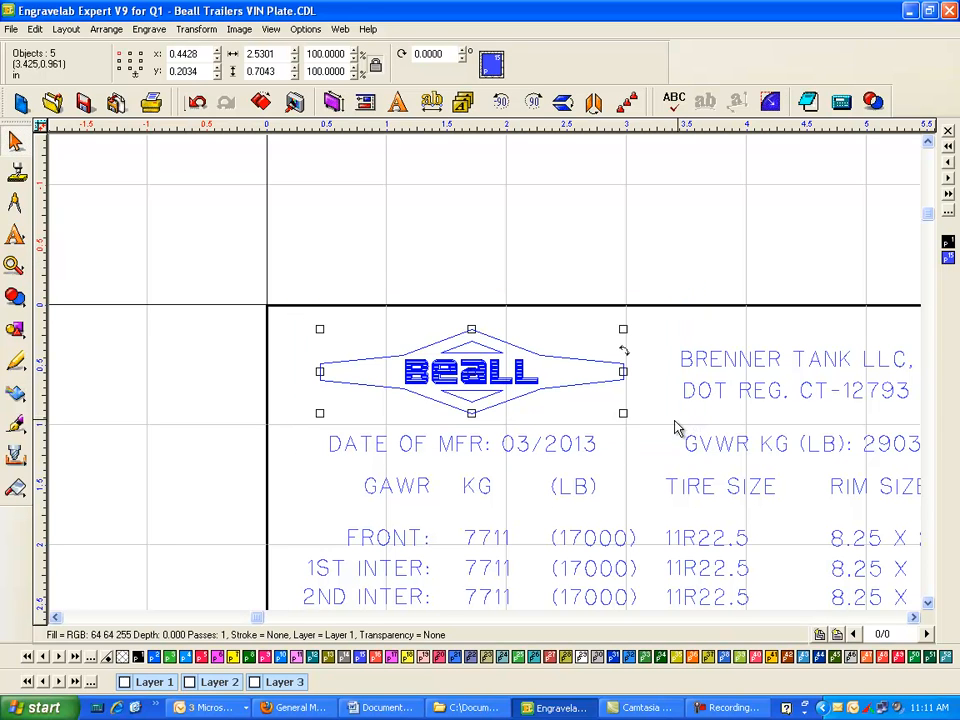
drag(472, 379, 34, 378)
click(138, 181)
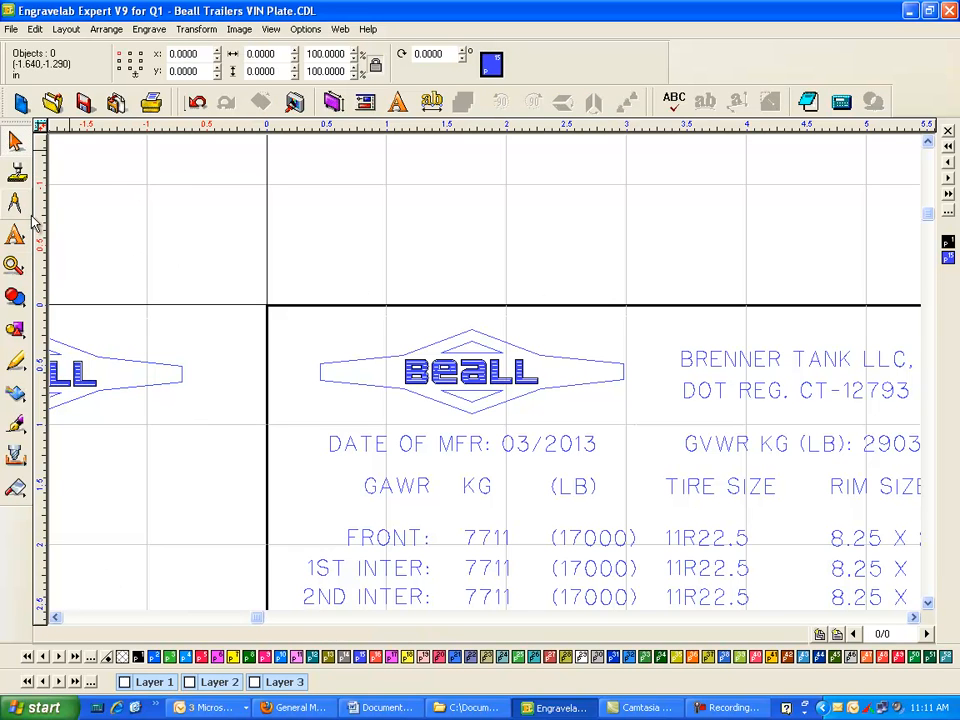
Step: Delete the black letter outlines from the plate's Beall logo, leaving only the fill tool path in the letters
click(14, 265)
click(60, 272)
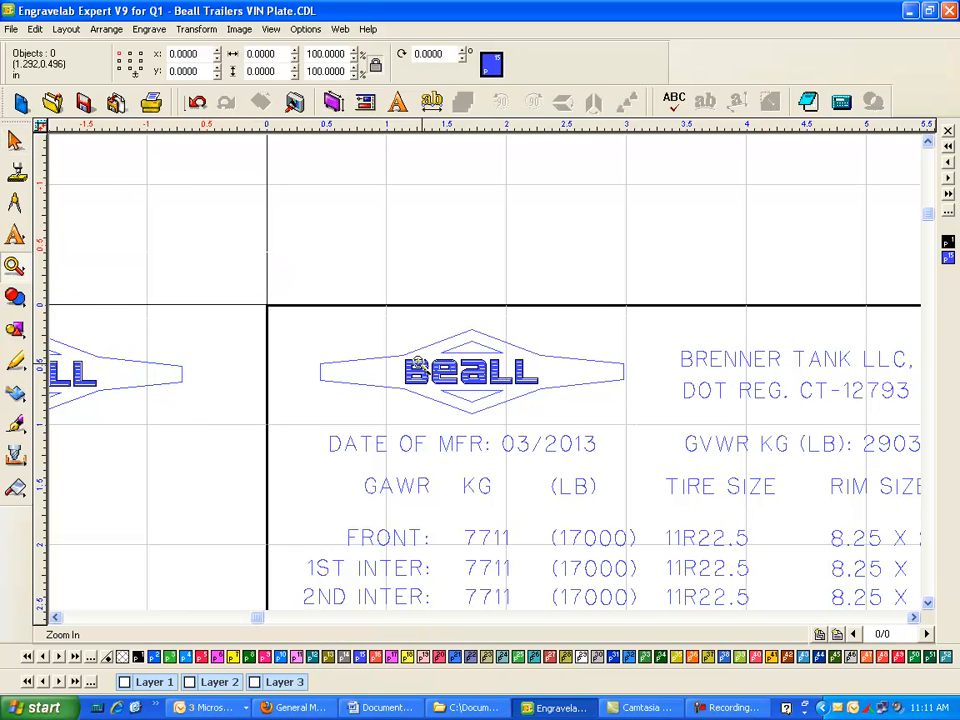
click(452, 378)
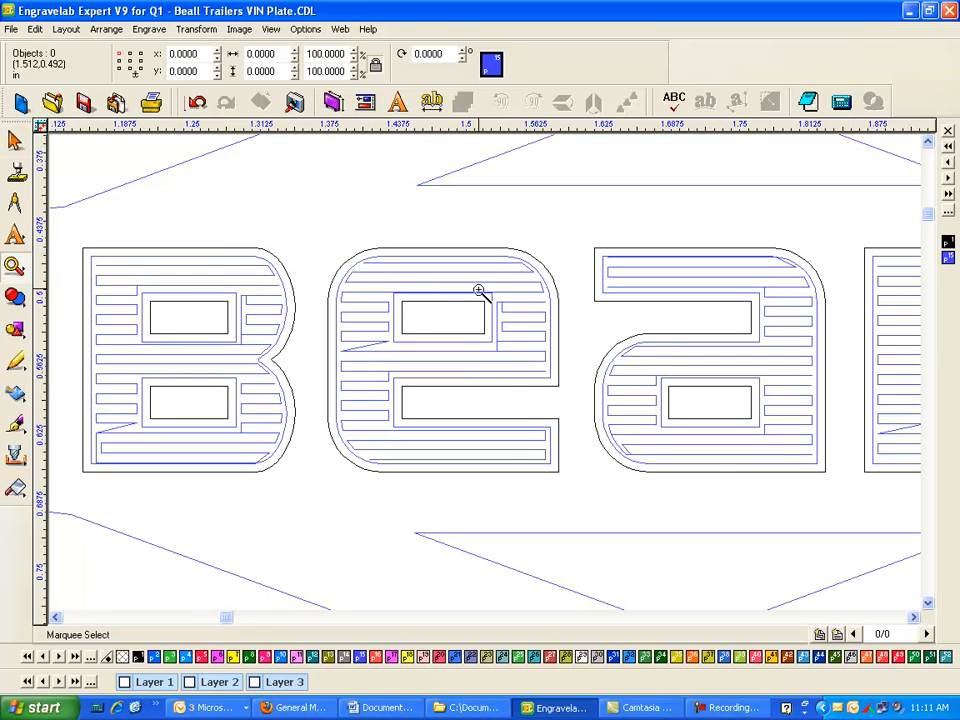
click(295, 292)
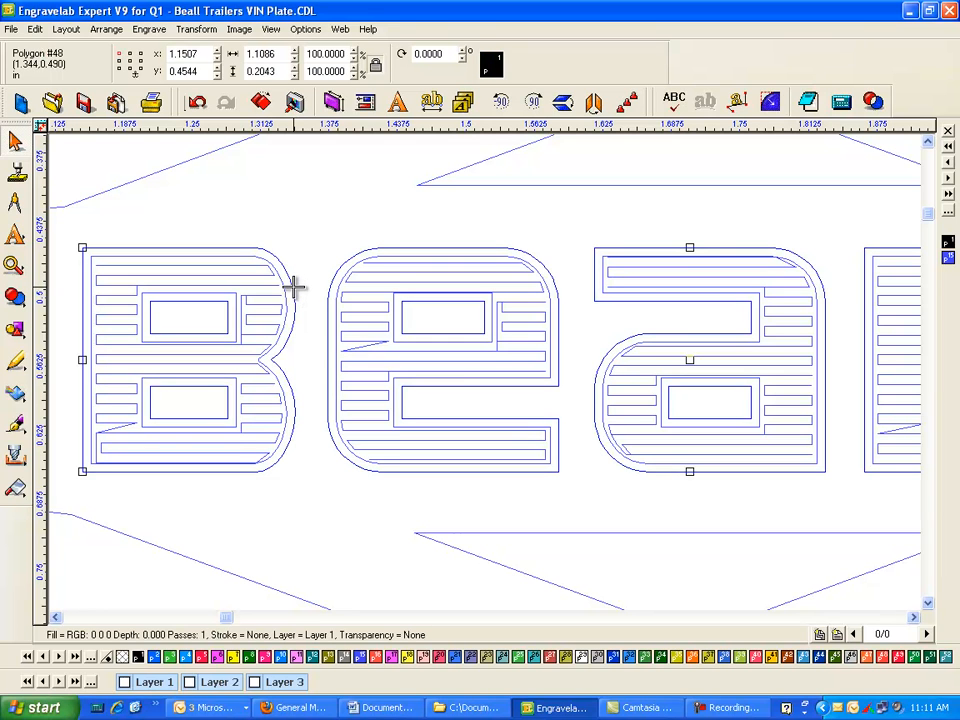
click(514, 285)
scroll(486, 379, down, 4)
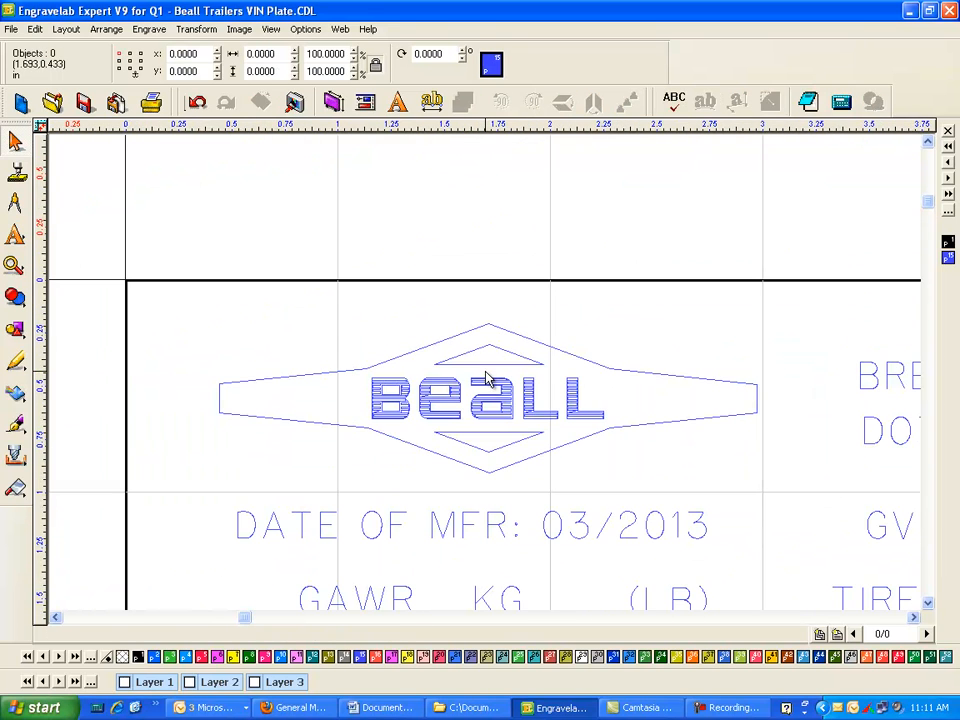
Step: Examine the complete plate layout with its logo and all text blocks
scroll(489, 377, down, 5)
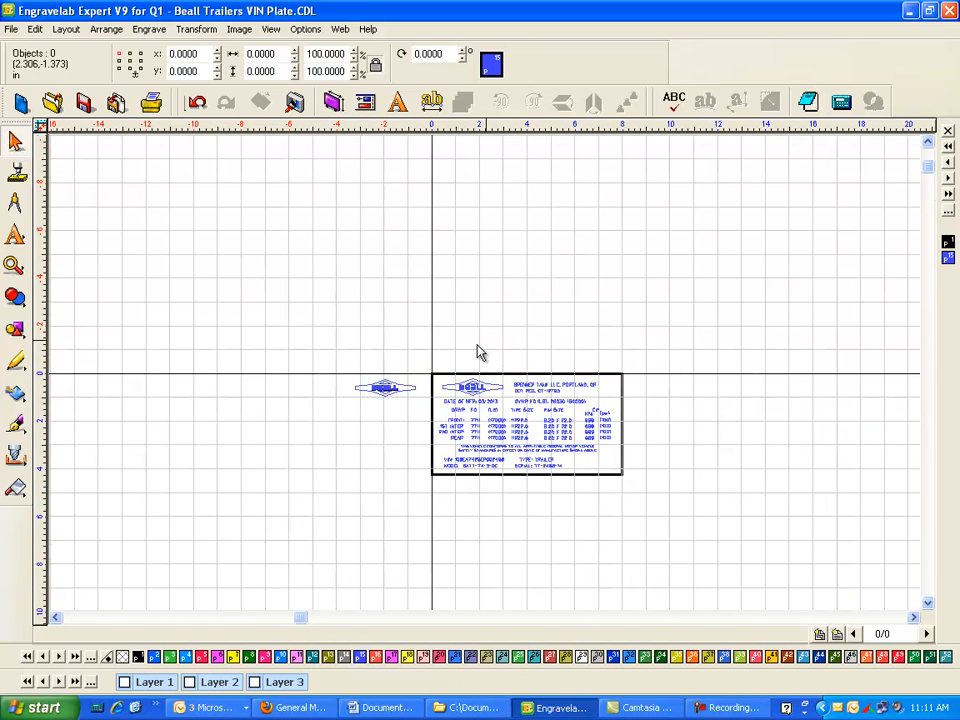
drag(420, 364, 716, 540)
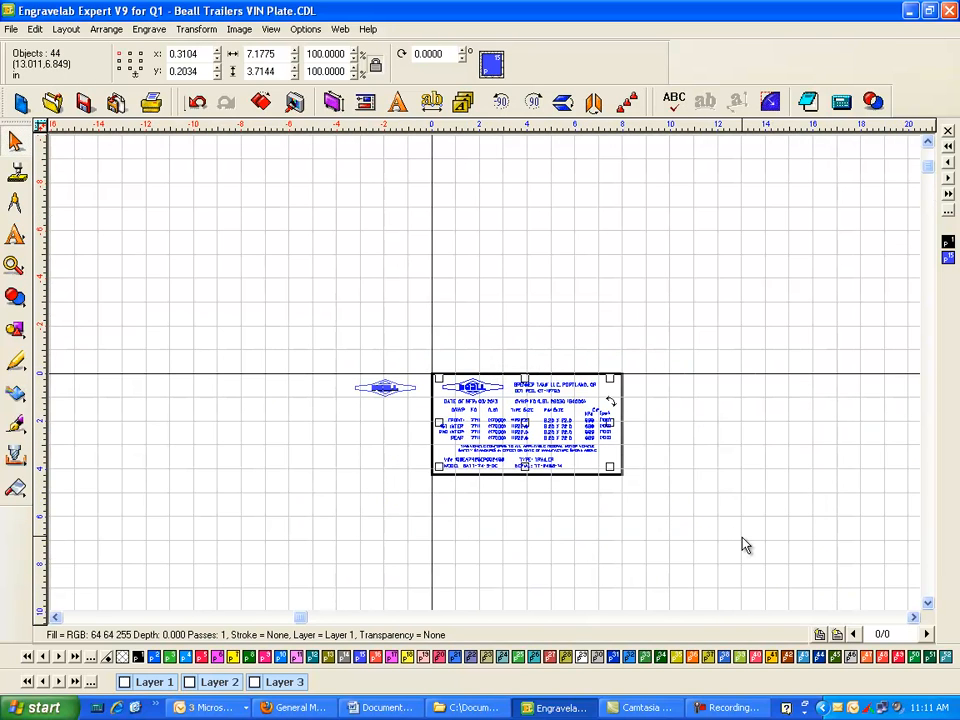
key(F6)
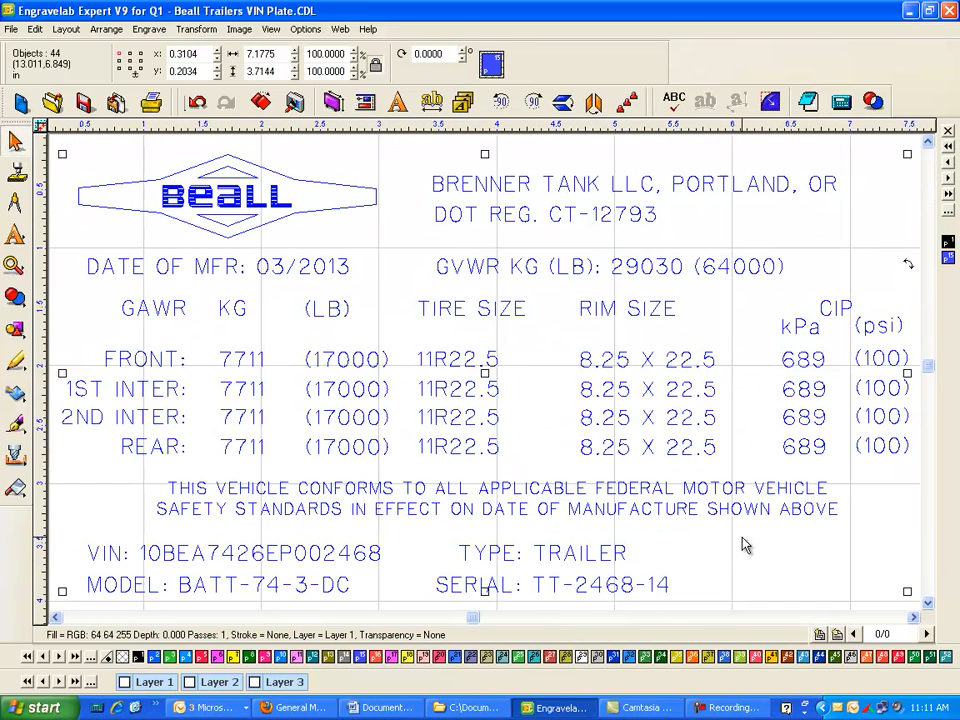
click(522, 374)
key(F5)
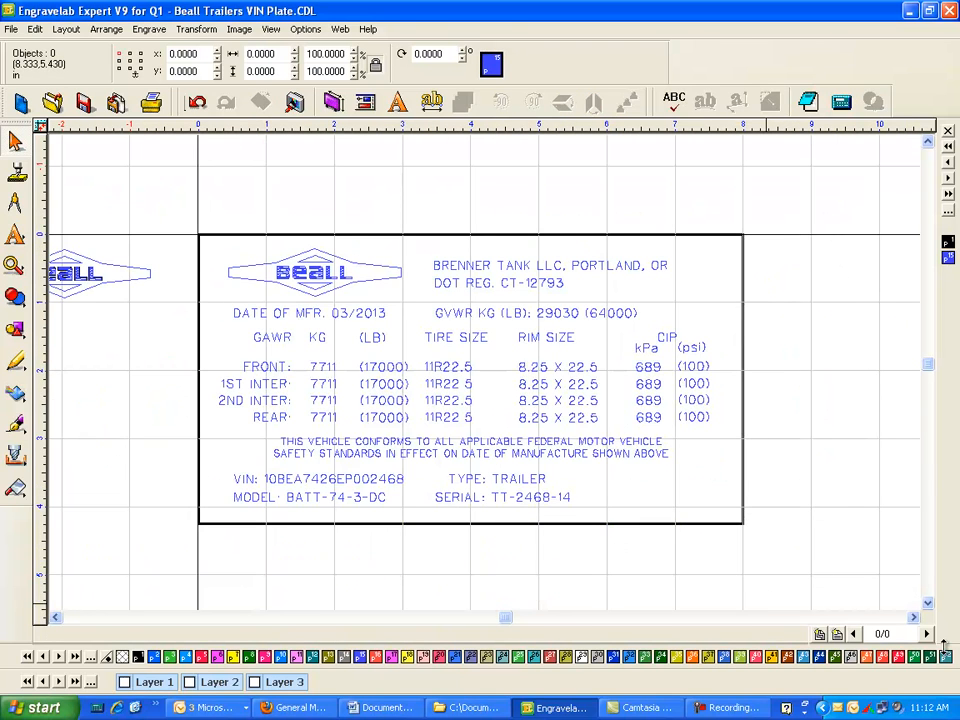
click(913, 619)
click(915, 620)
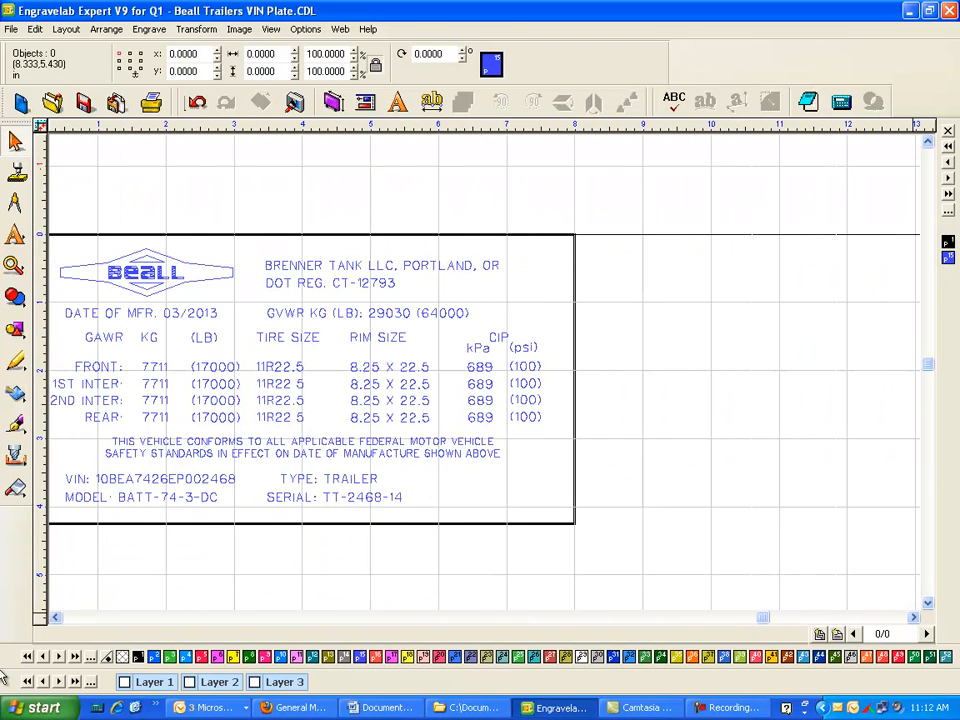
click(50, 617)
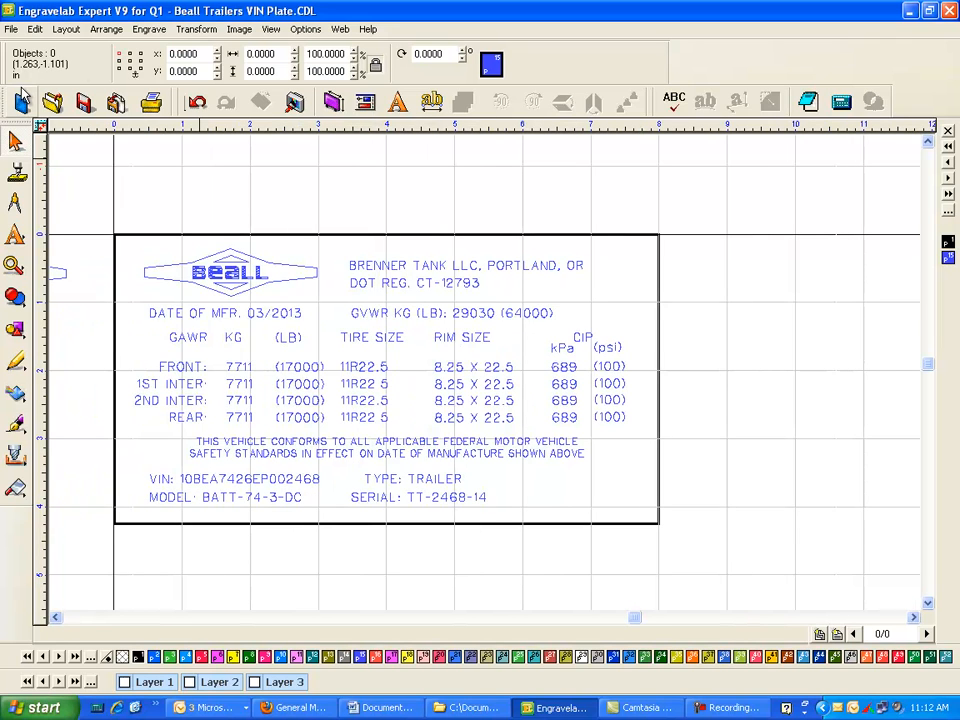
Step: Select the logo on the plate and look over the available object Order commands
drag(130, 197, 331, 314)
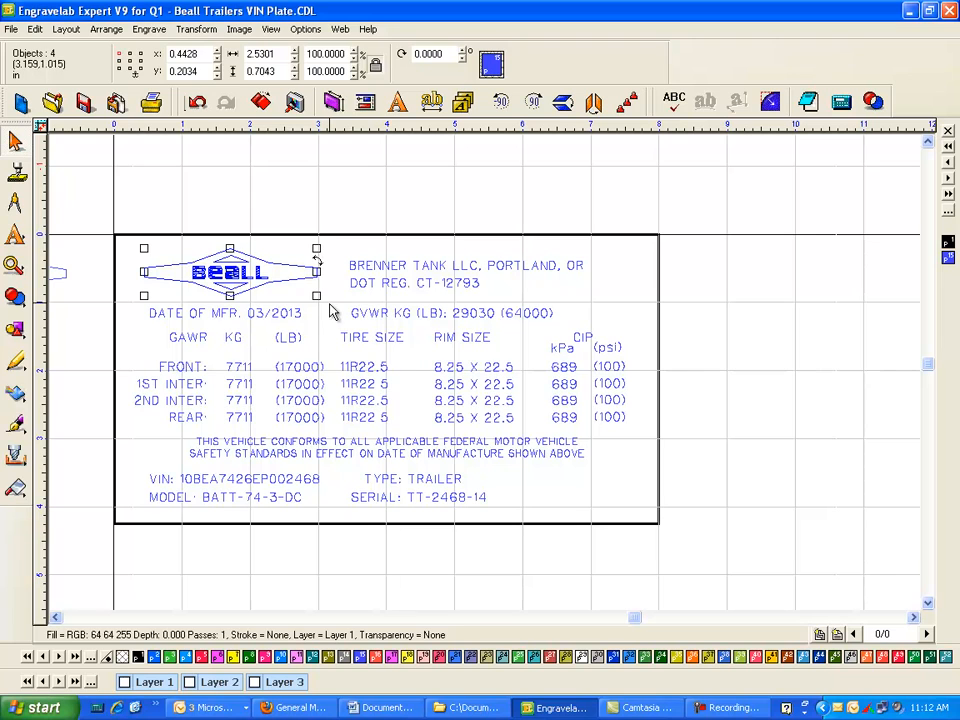
click(106, 29)
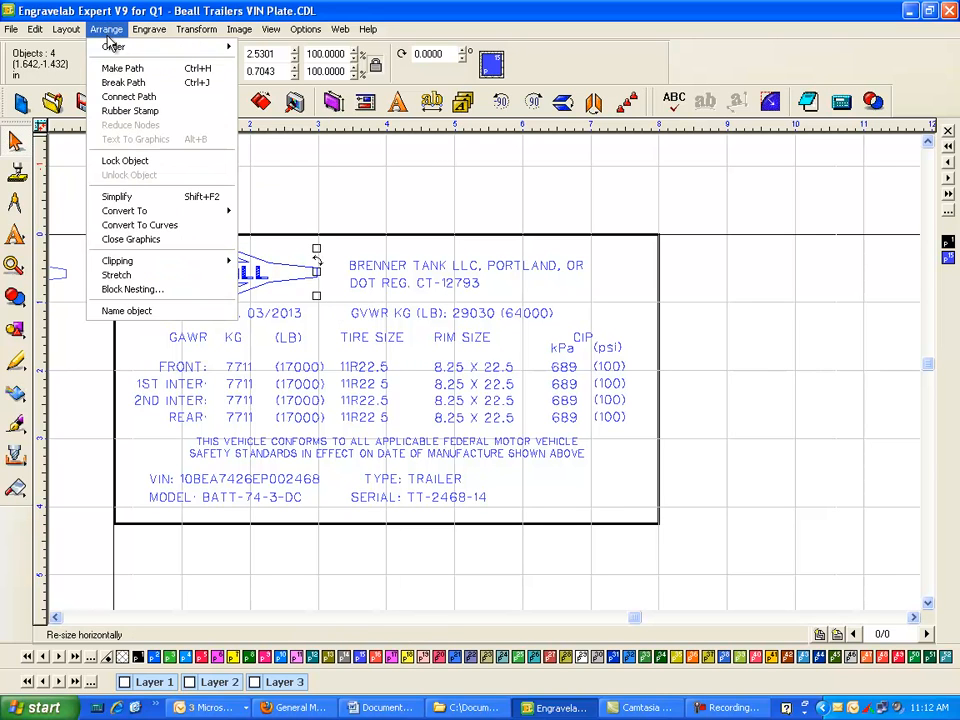
mouse_move(113, 52)
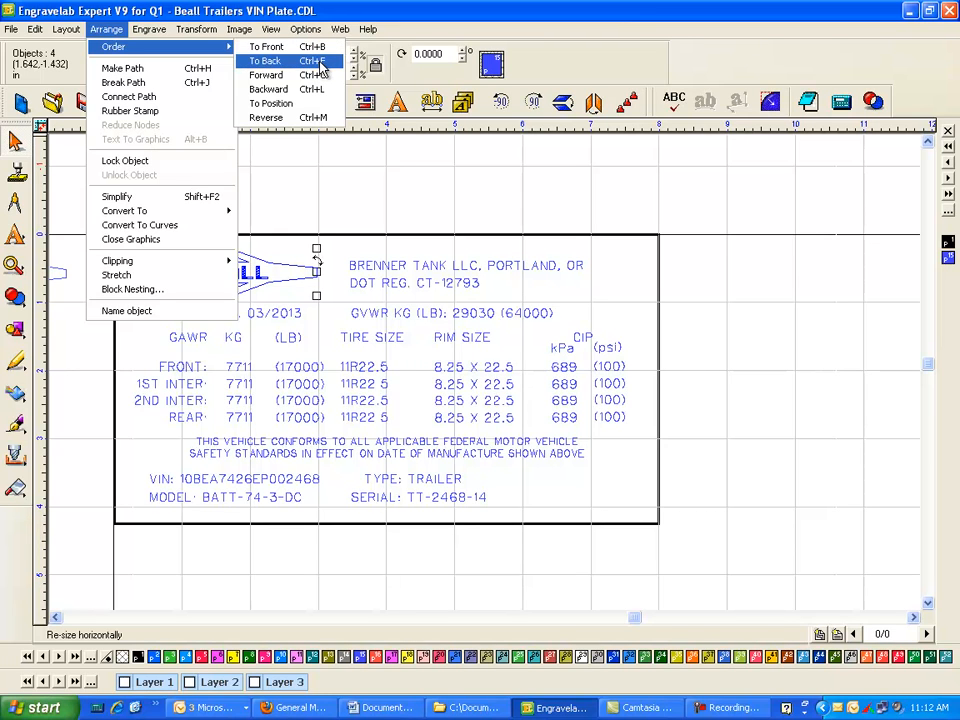
click(379, 193)
Step: Review the engraving order of the plate's objects in the Sequence by List dialog and accept it
drag(85, 195, 341, 309)
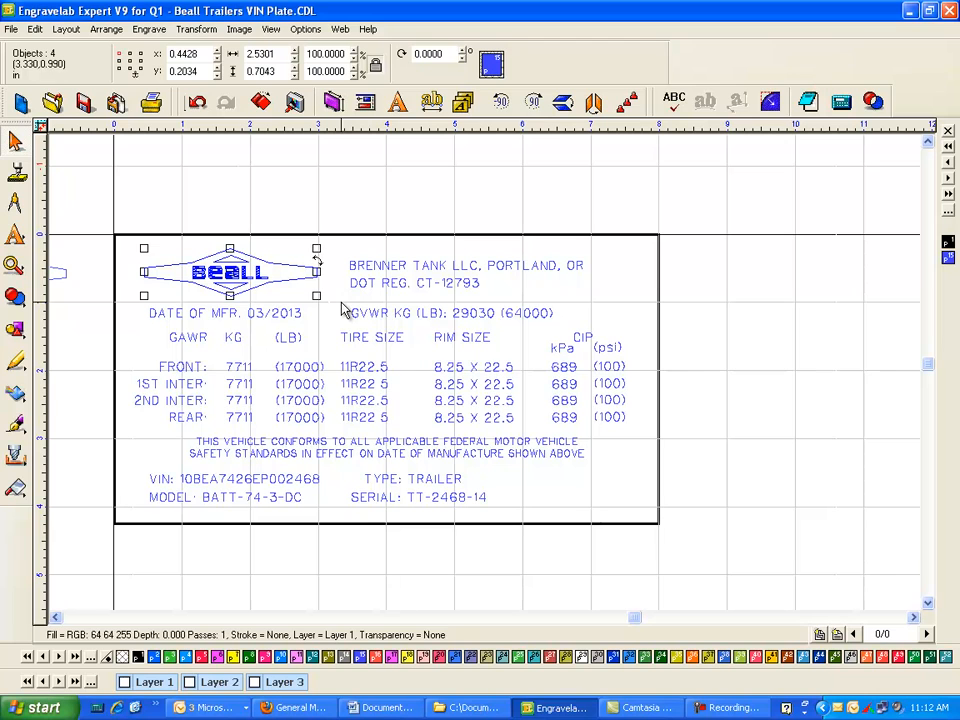
click(298, 177)
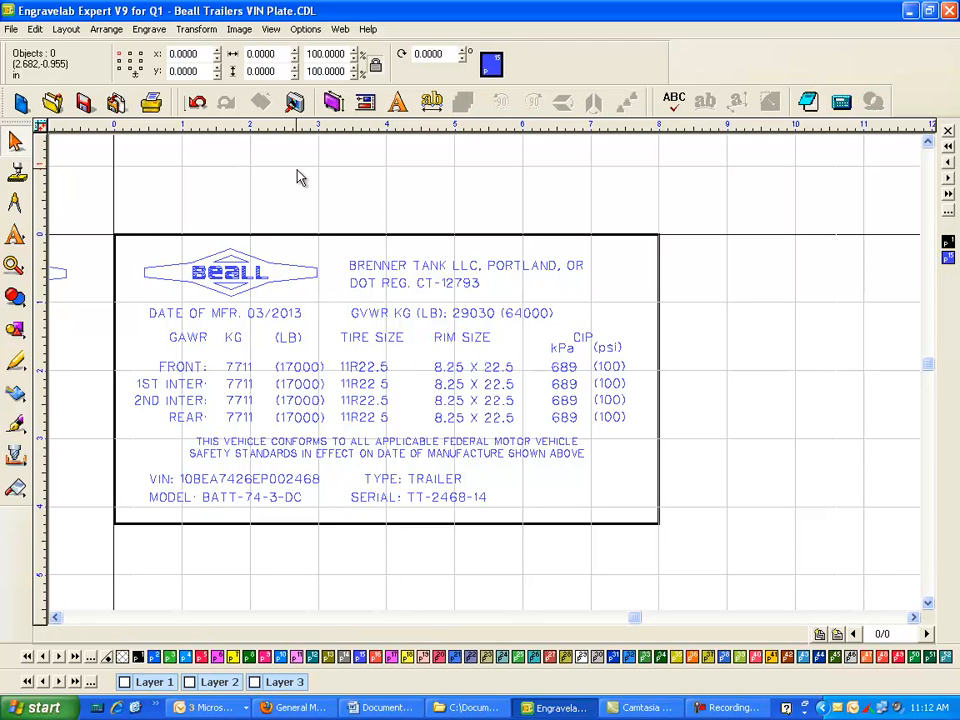
key(ctrl+l)
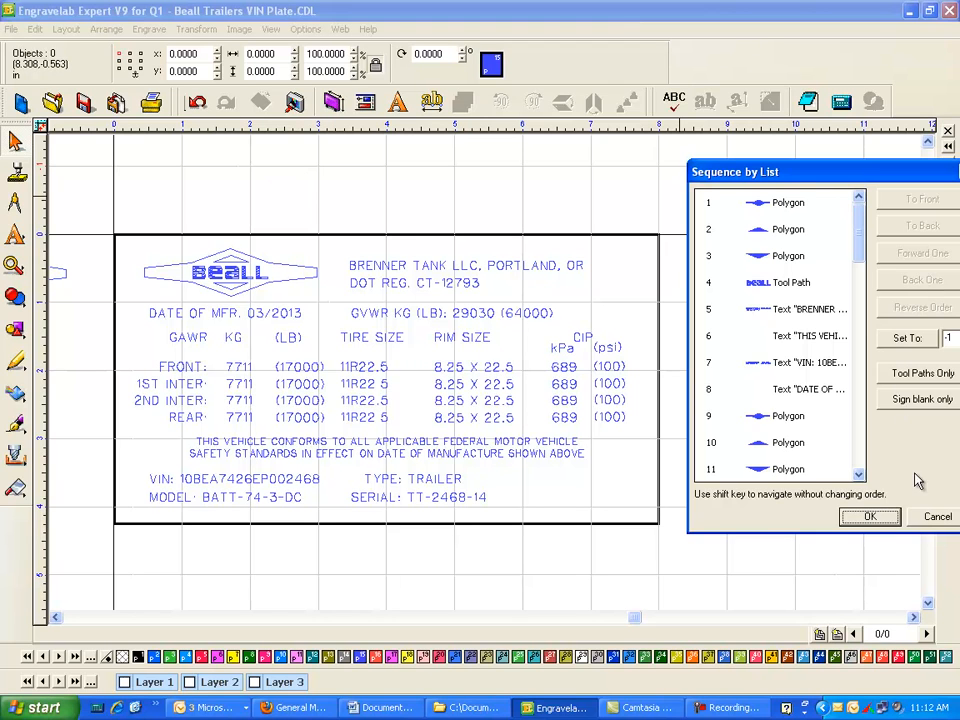
click(858, 520)
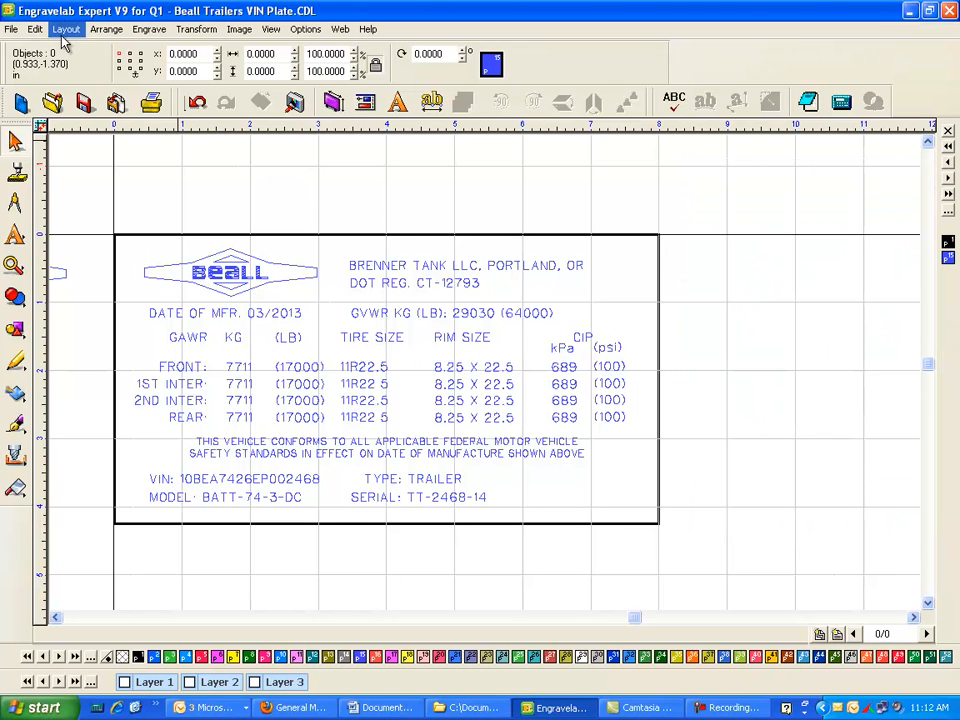
Step: Step through the first four logo objects in the Sequence by List dialog to check their engraving order and accept it
click(100, 30)
mouse_move(66, 31)
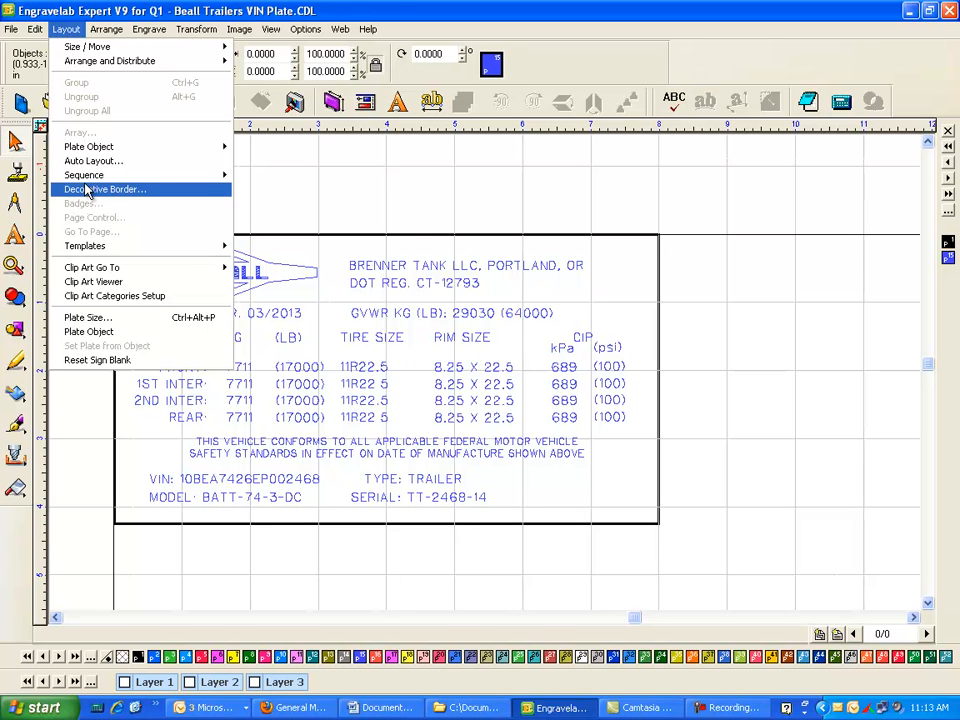
mouse_move(82, 178)
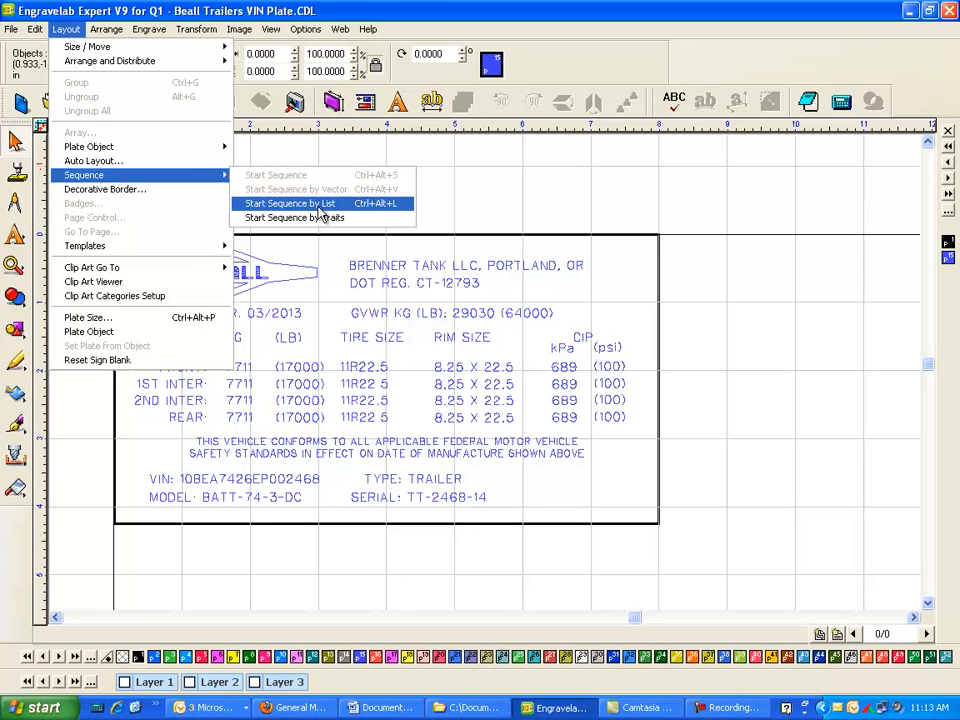
click(322, 208)
click(792, 203)
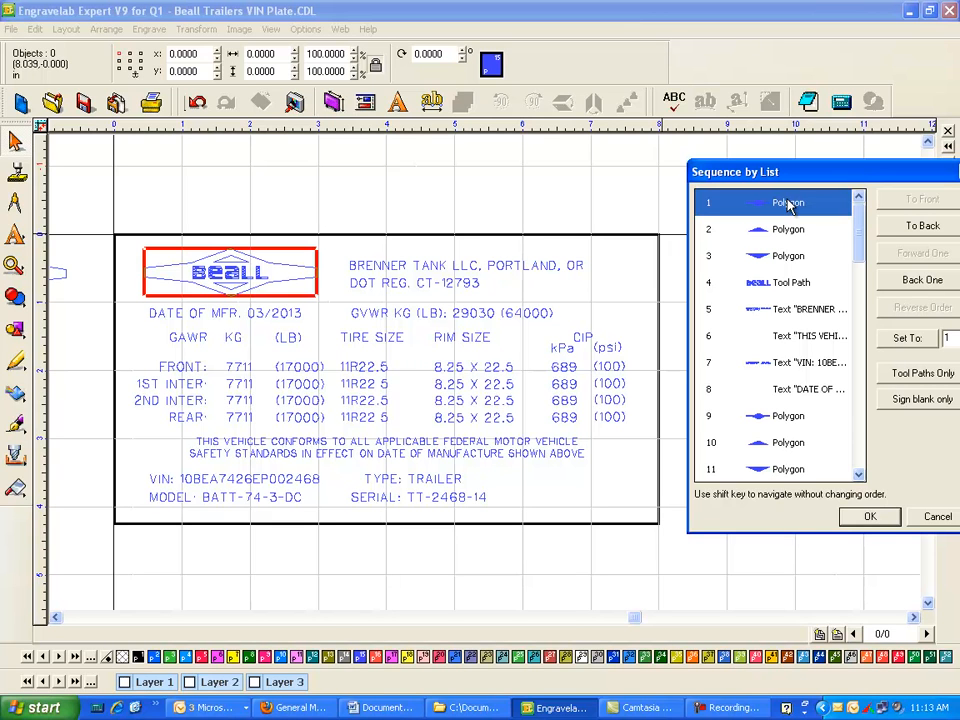
key(Down)
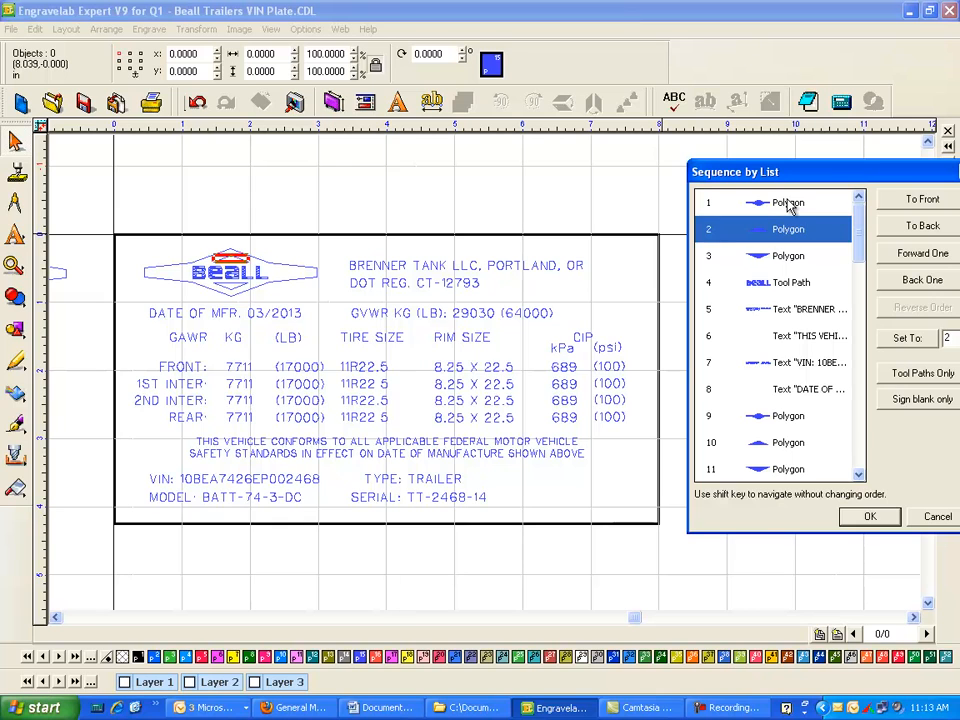
key(Down)
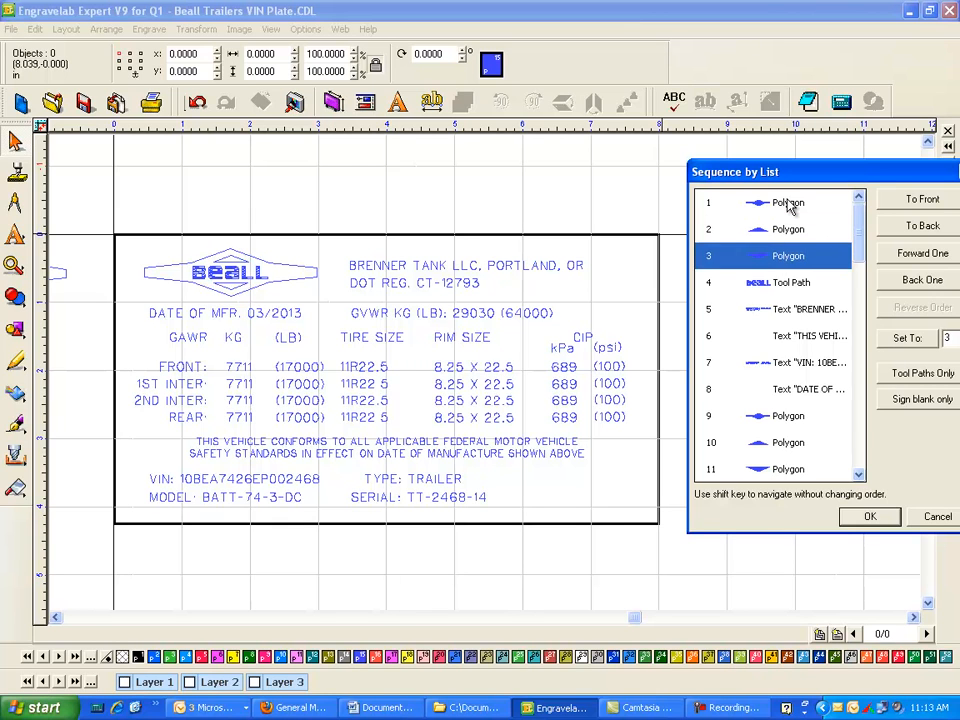
key(Down)
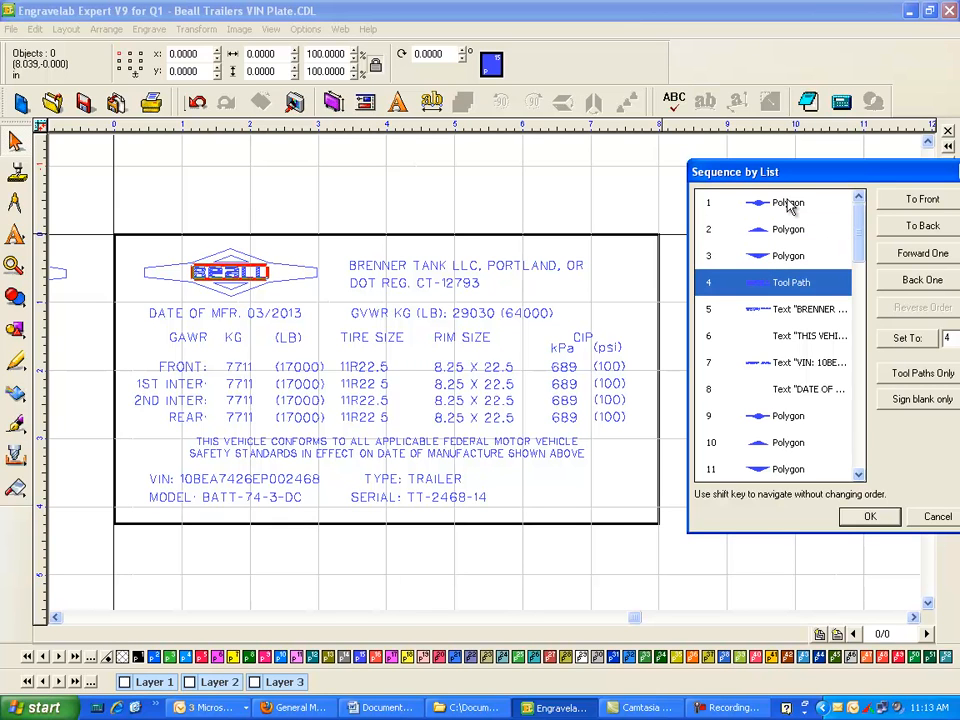
click(870, 517)
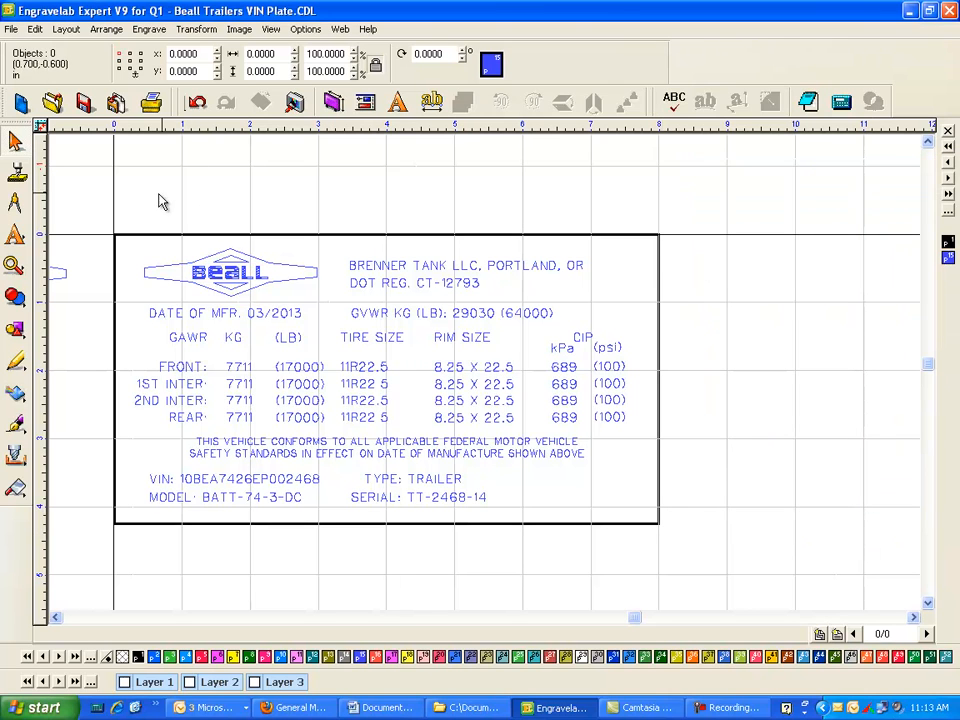
Step: Group the Beall logo's three outline polygons and its lettering tool path into one object
drag(134, 218, 350, 312)
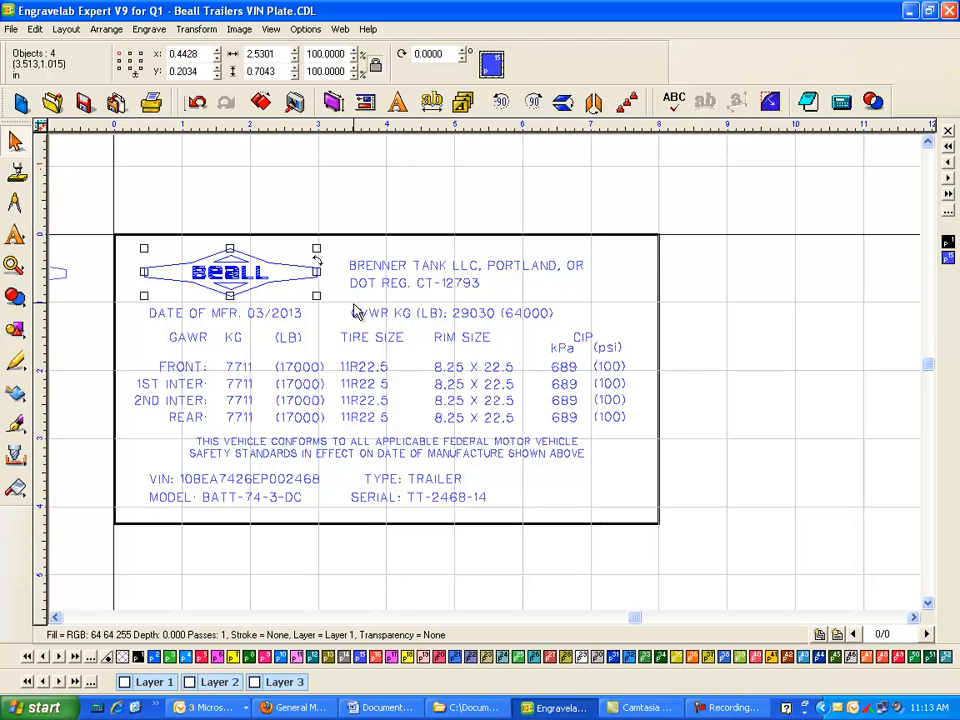
key(ctrl+g)
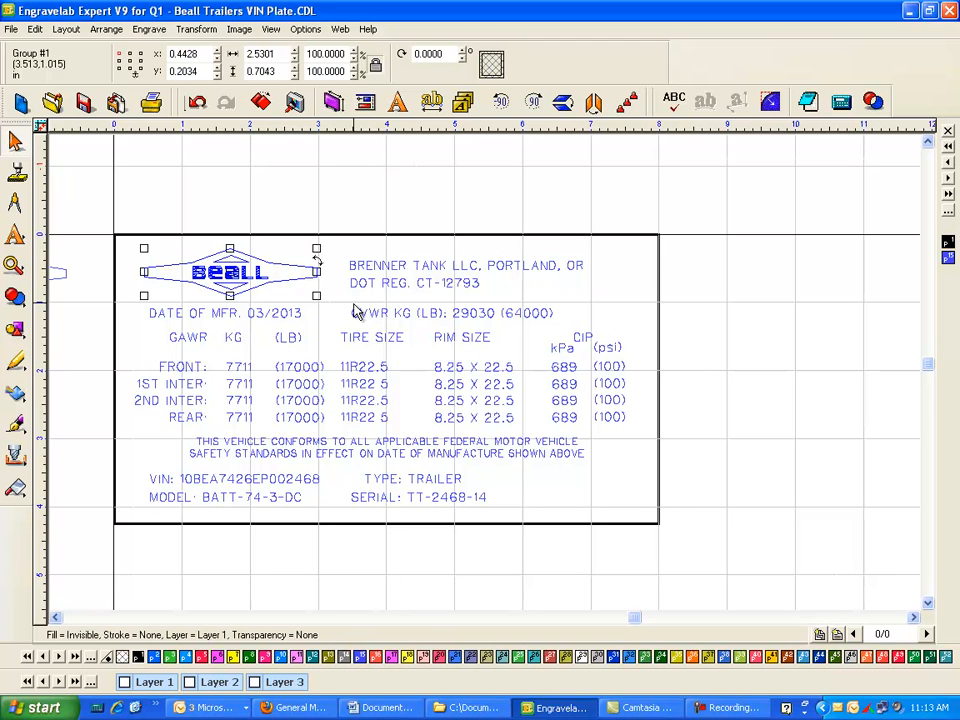
click(364, 191)
Step: Select the plate's text blocks one by one, from the company lines to the GAWR header row, to check how they are divided
click(304, 267)
click(376, 267)
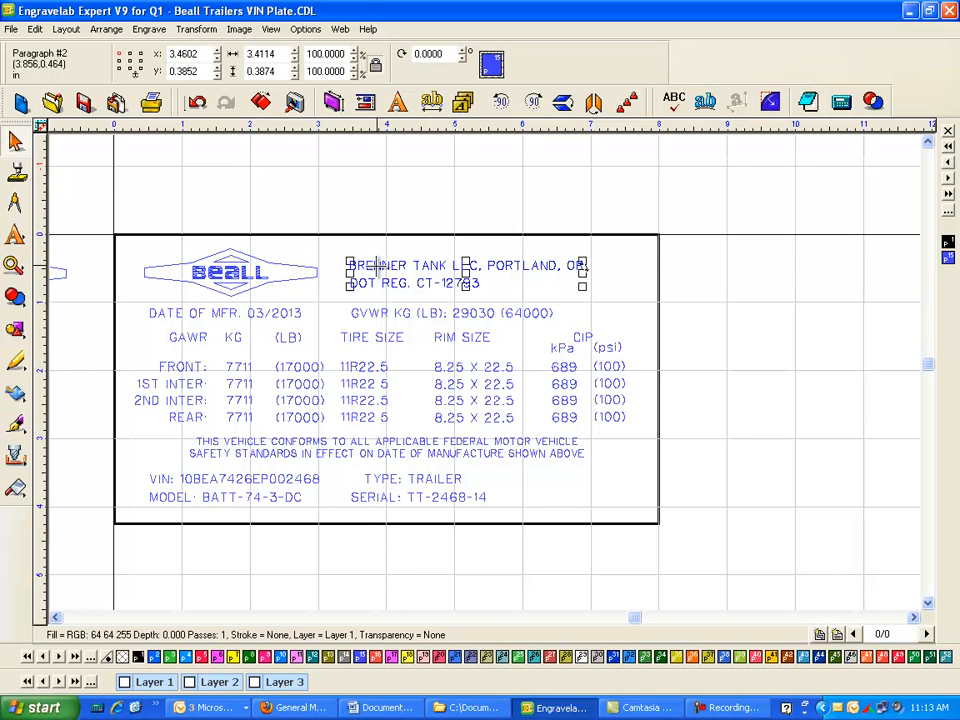
click(273, 313)
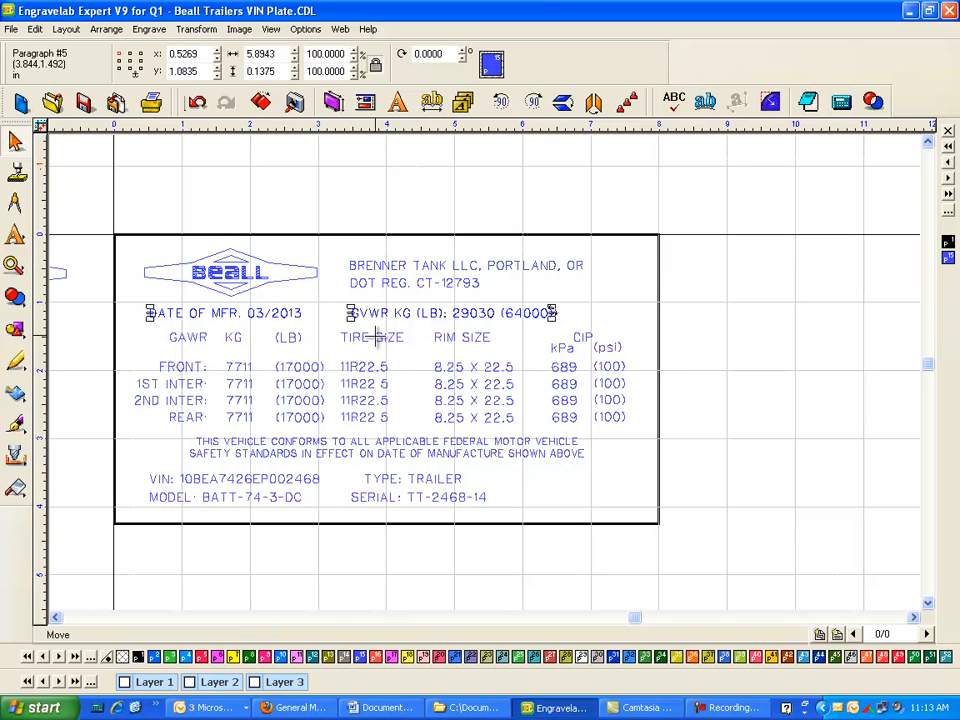
click(375, 337)
click(190, 337)
click(233, 337)
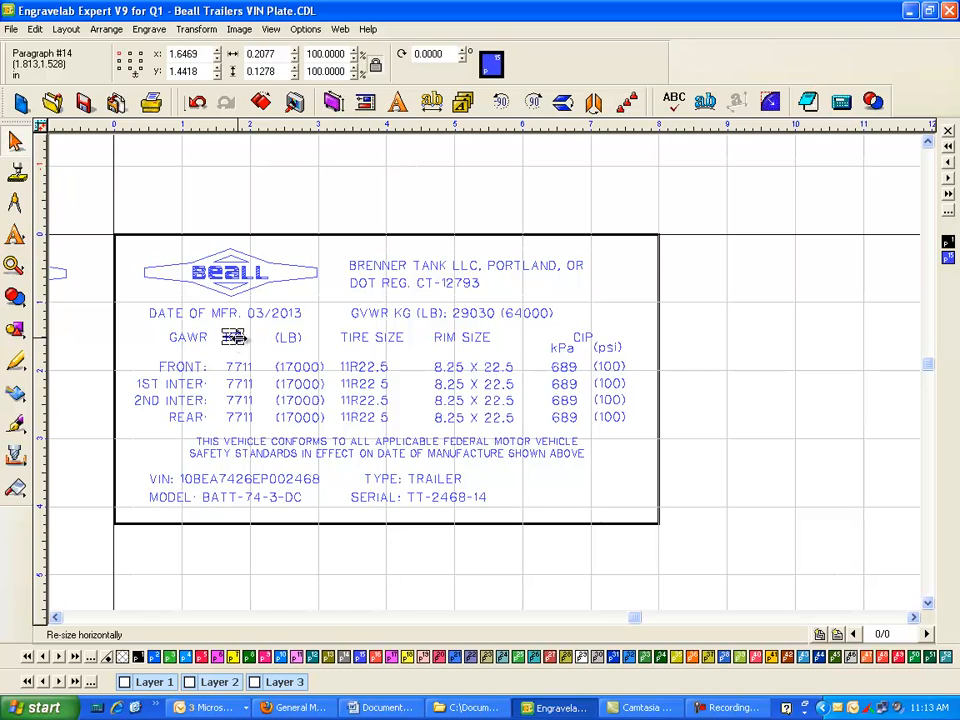
click(288, 337)
click(503, 175)
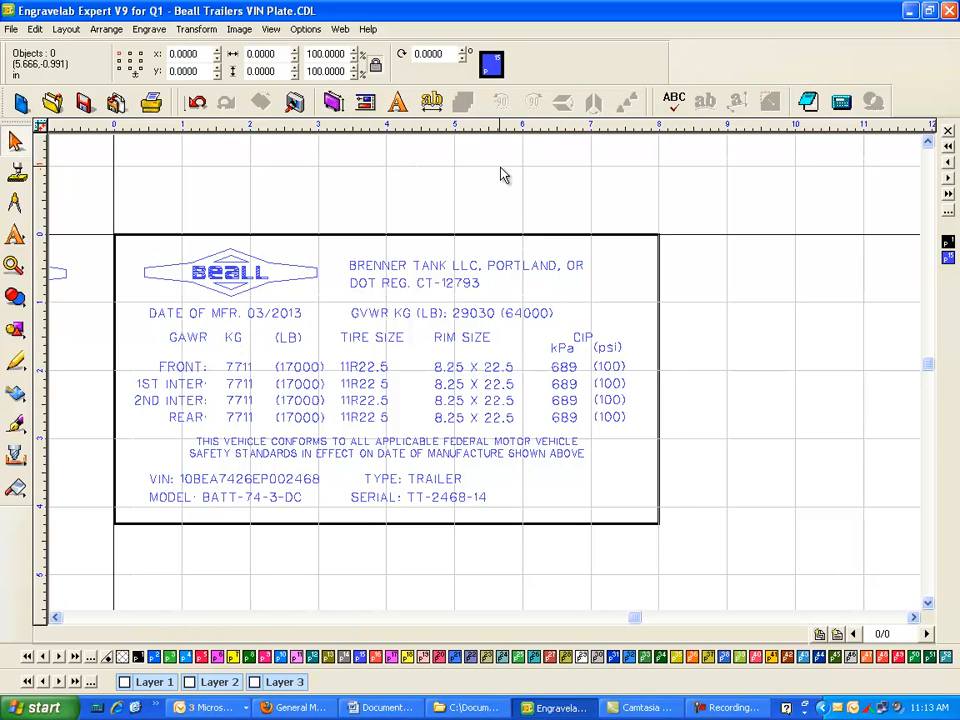
Step: Start a manual engraving sequence from the logo group, followed by the BRENNER TANK block and the DATE OF MFR. line
click(286, 275)
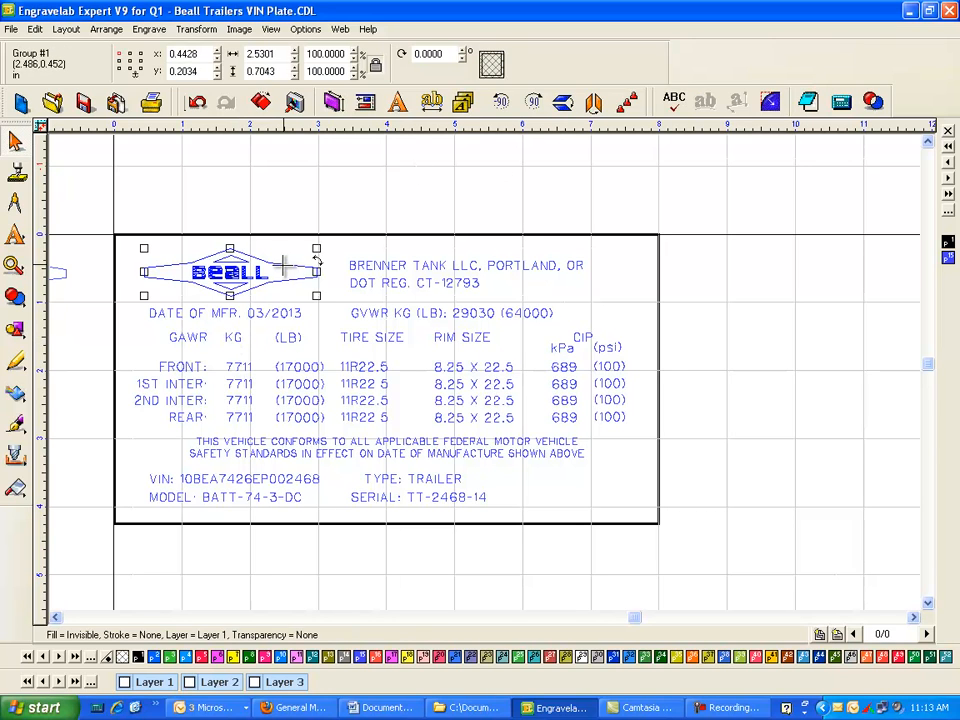
click(66, 29)
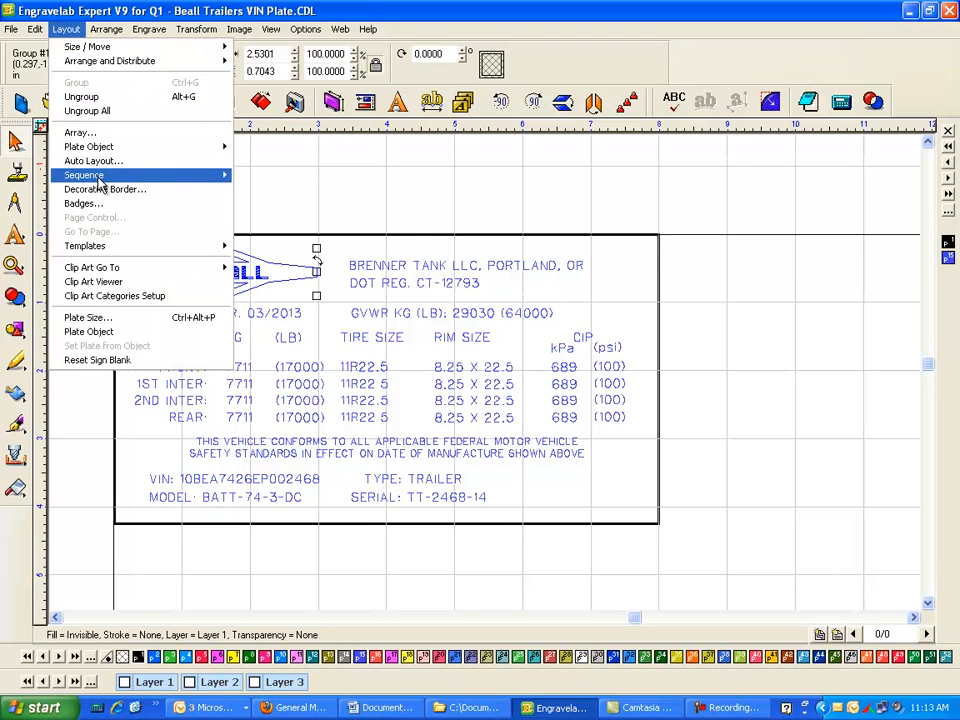
mouse_move(100, 175)
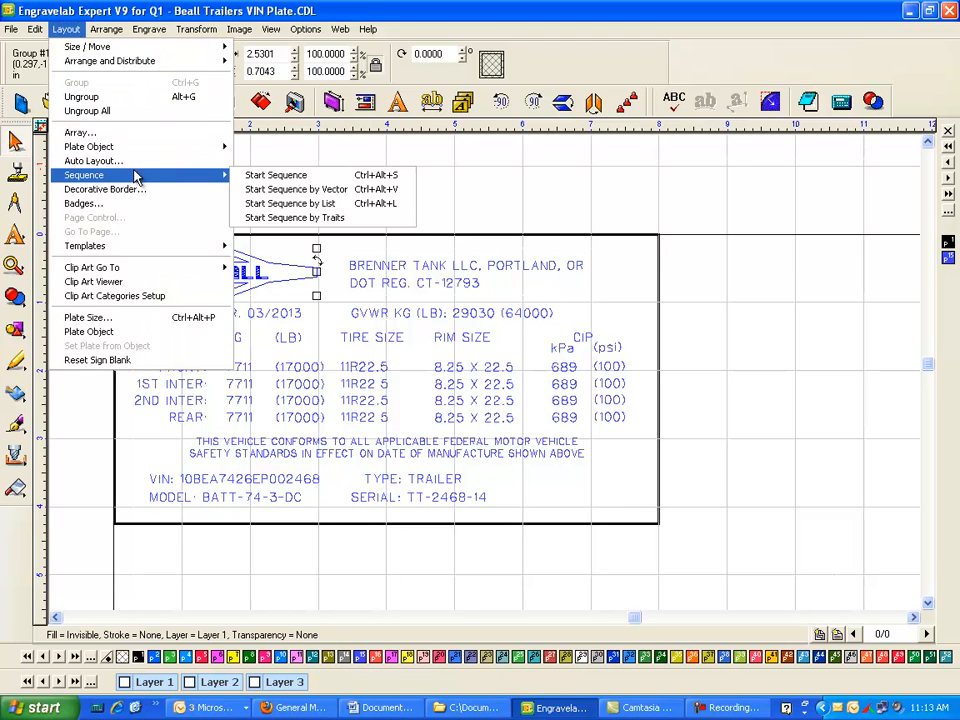
click(293, 176)
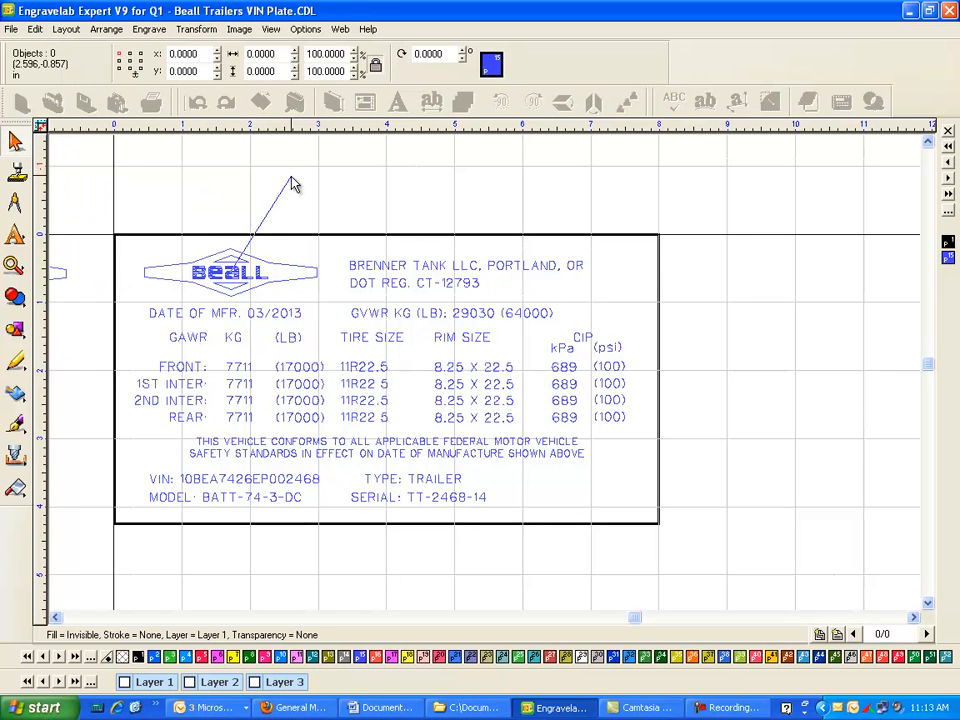
click(397, 265)
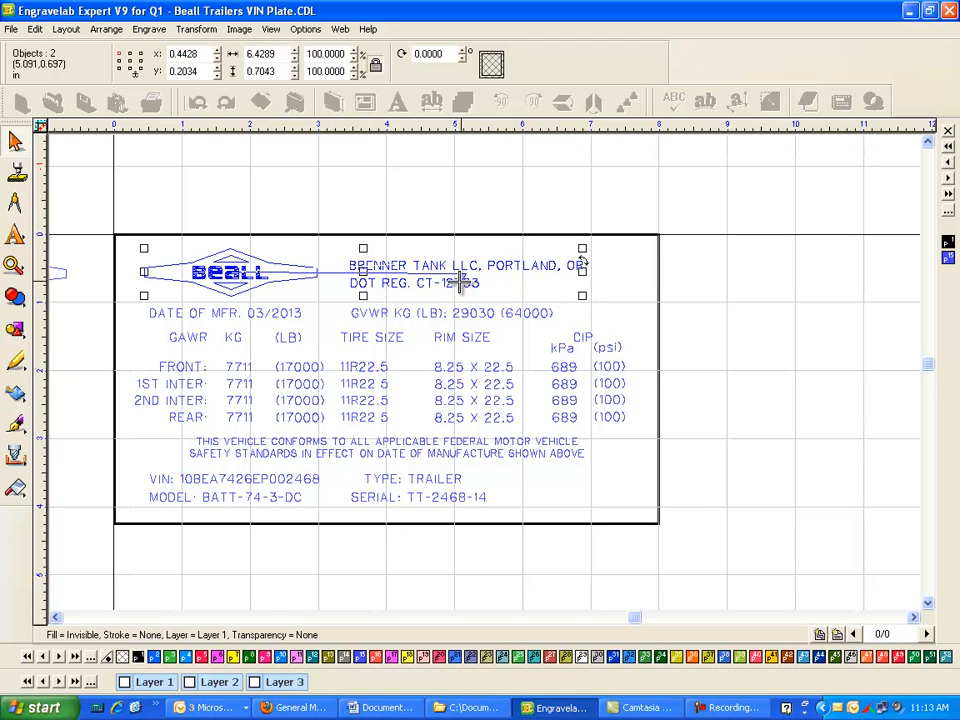
click(200, 312)
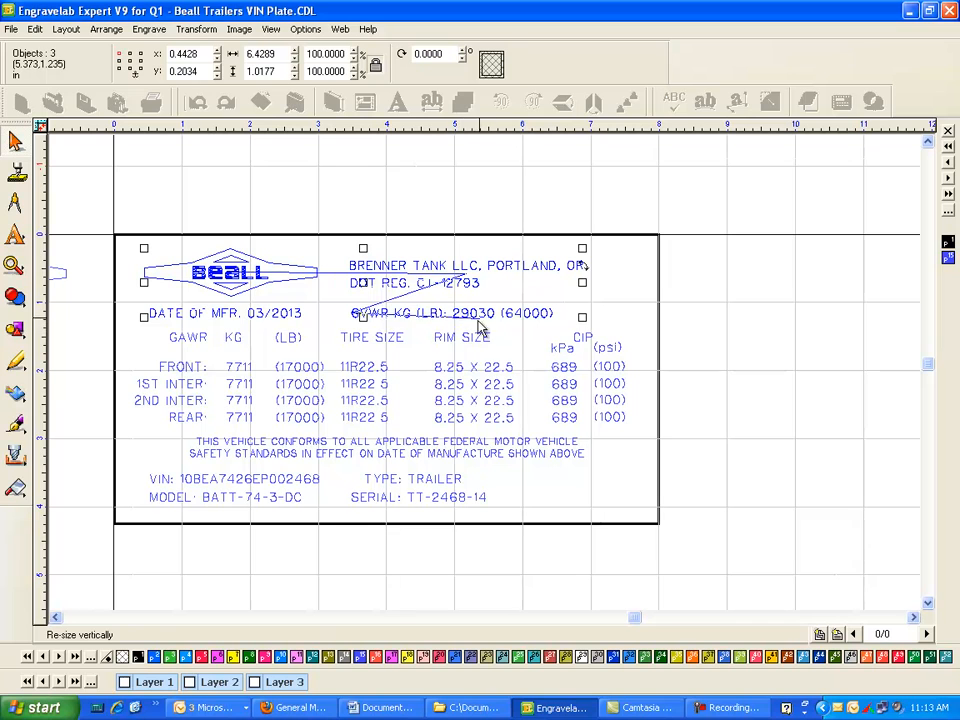
Step: Add the column headings to the sequence in the order GAWR, KG, (LB), TIRE SIZE, RIM SIZE and CIP
click(186, 336)
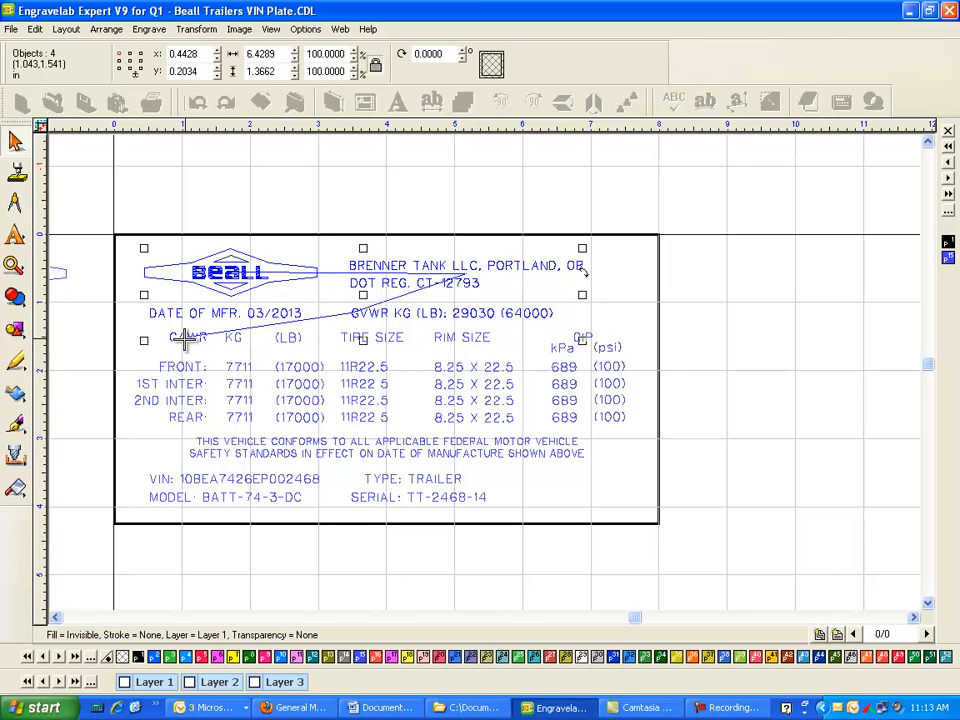
click(233, 338)
click(289, 338)
click(368, 337)
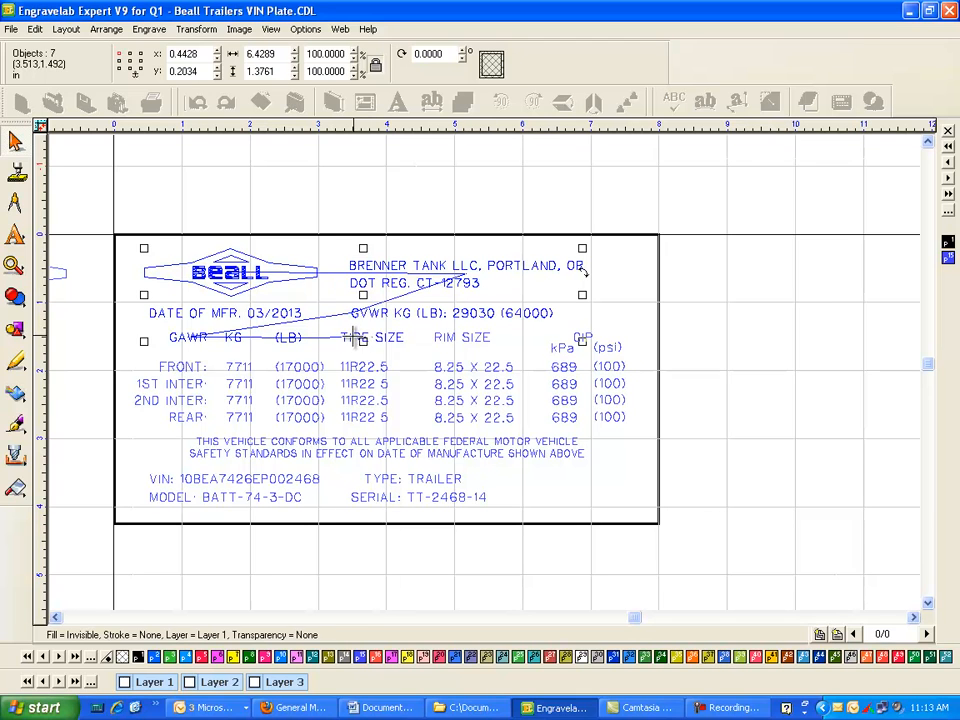
click(462, 338)
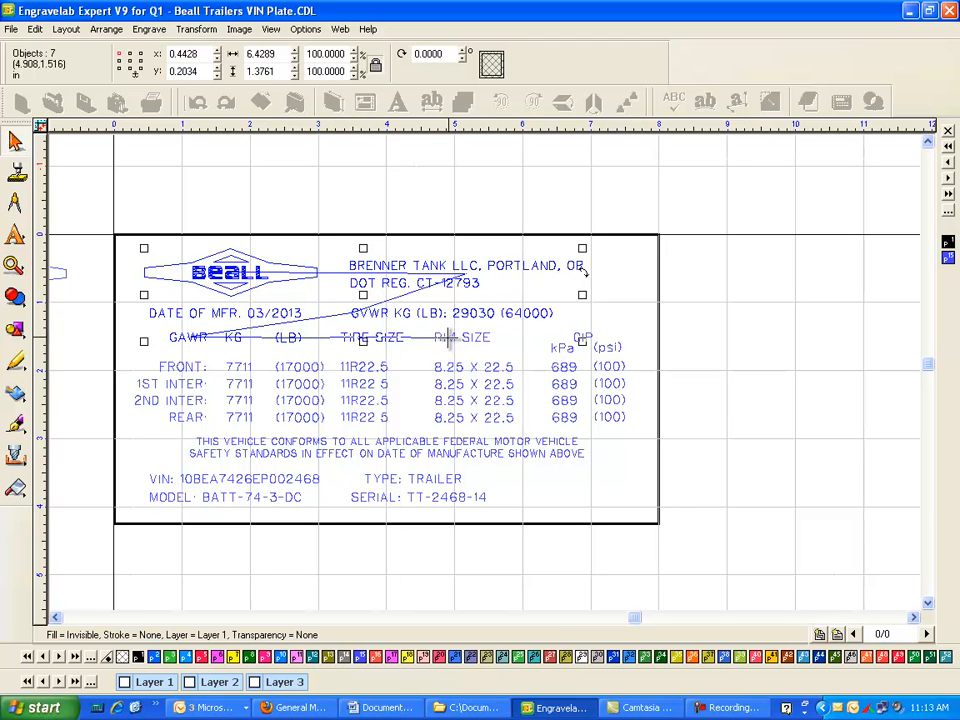
click(560, 346)
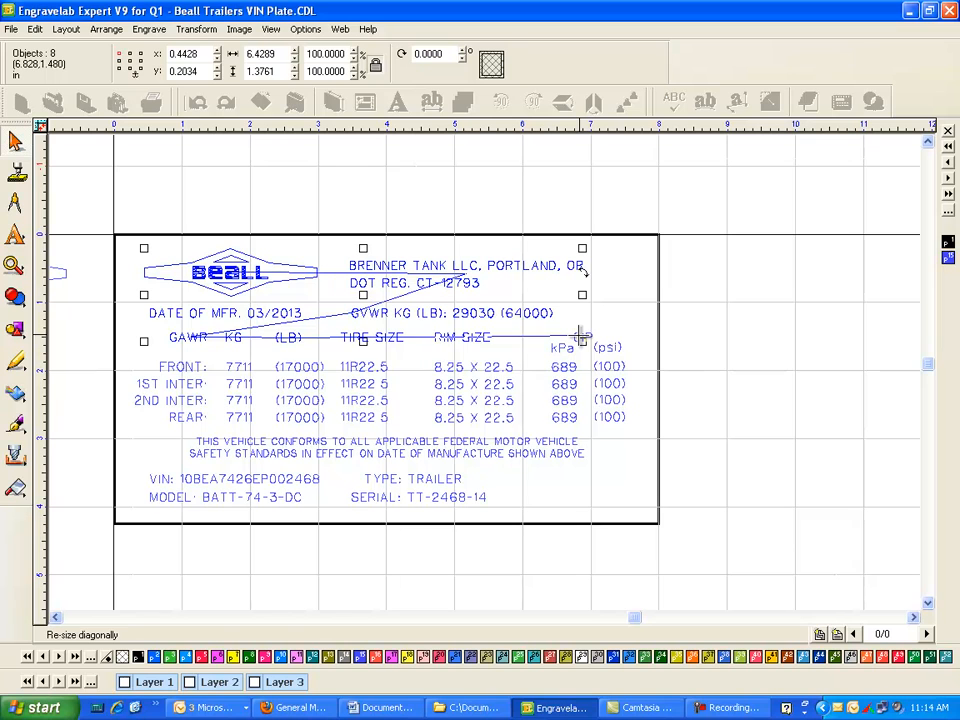
Step: Continue the sequence across the FRONT row: label, 7711, (17000), 11R22.5, 8.25 X 22.5, 689 and (100)
click(178, 366)
click(240, 366)
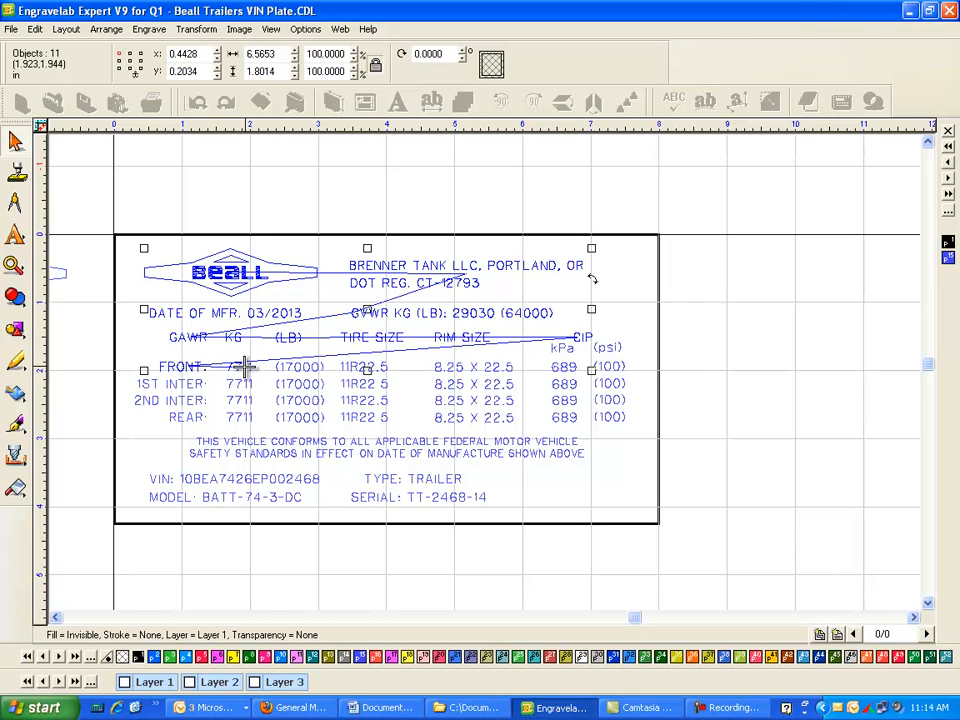
click(300, 367)
click(364, 367)
click(450, 367)
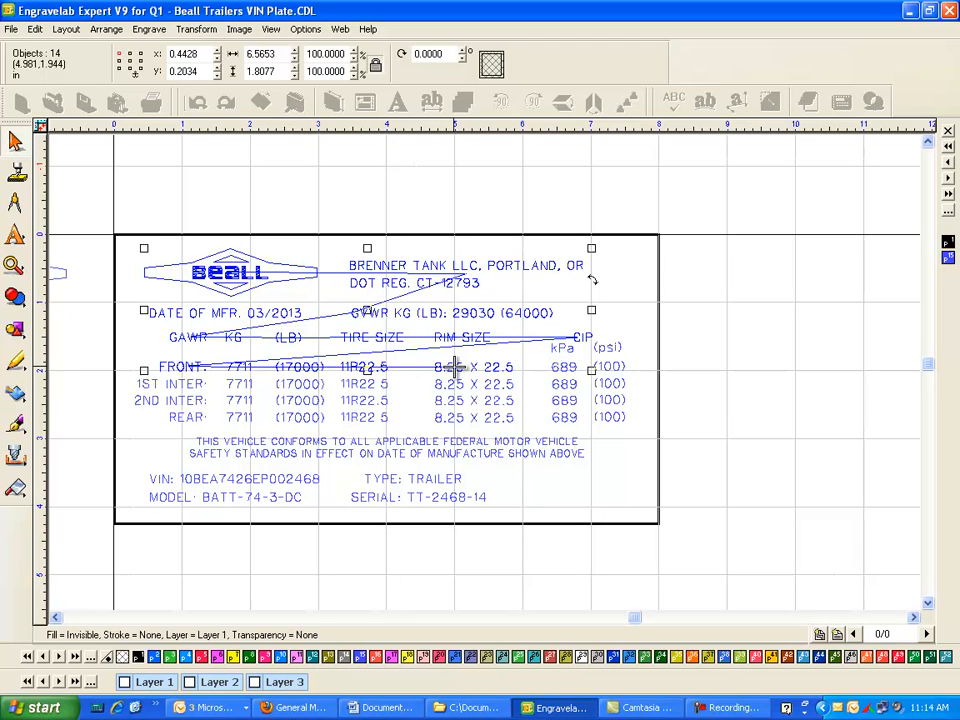
click(565, 367)
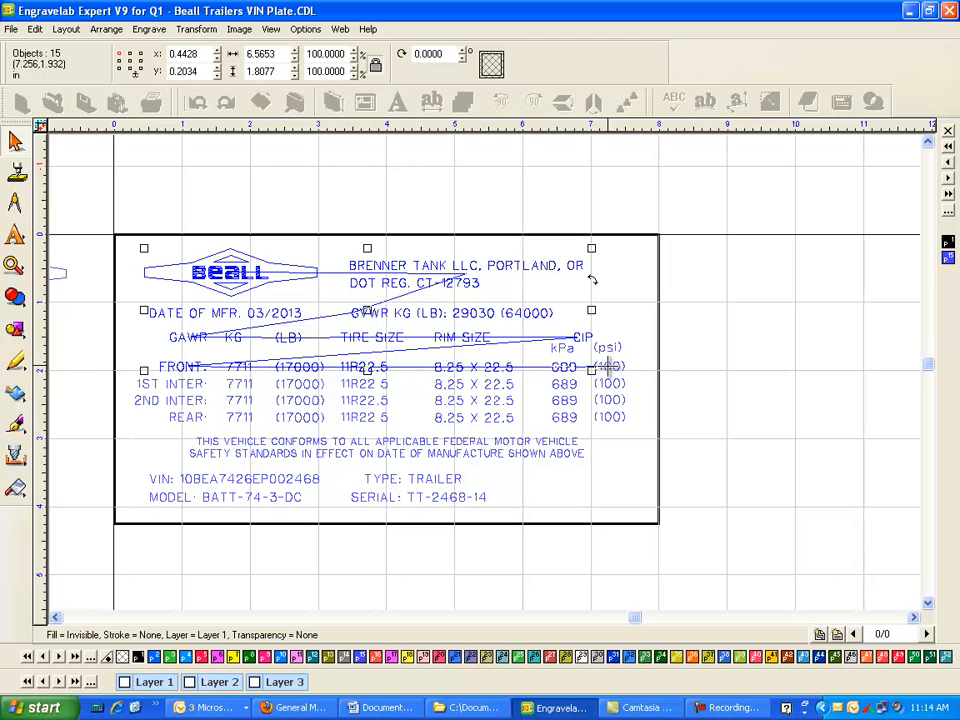
click(610, 367)
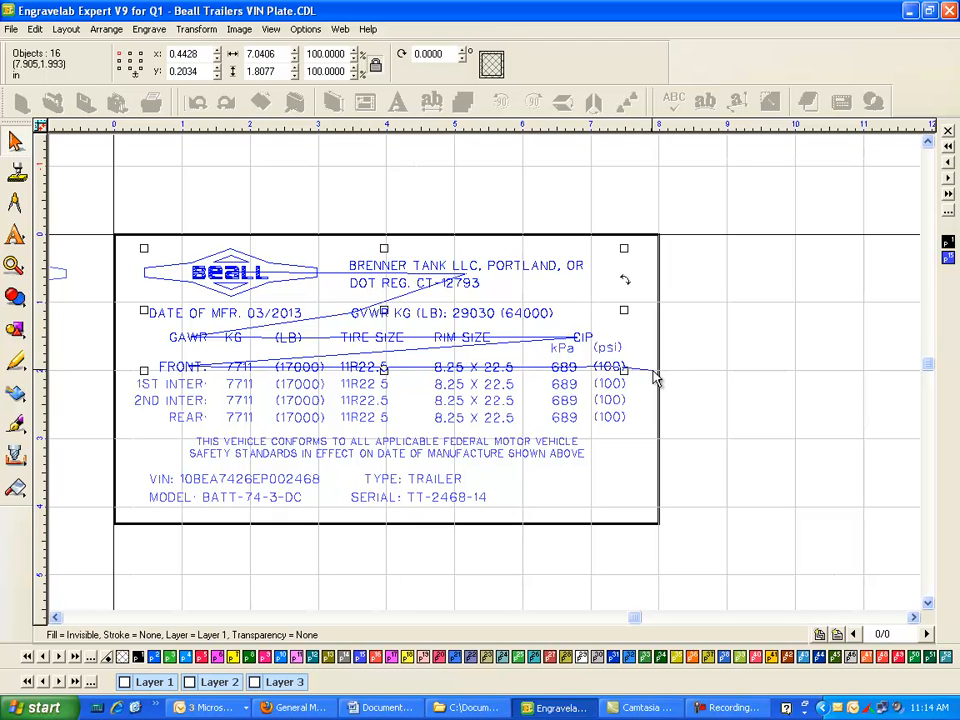
Step: Continue the sequence along the 1ST INTER row from its label through the weight, tire and rim values, and end the sequencing
click(146, 383)
click(242, 390)
click(306, 385)
click(366, 384)
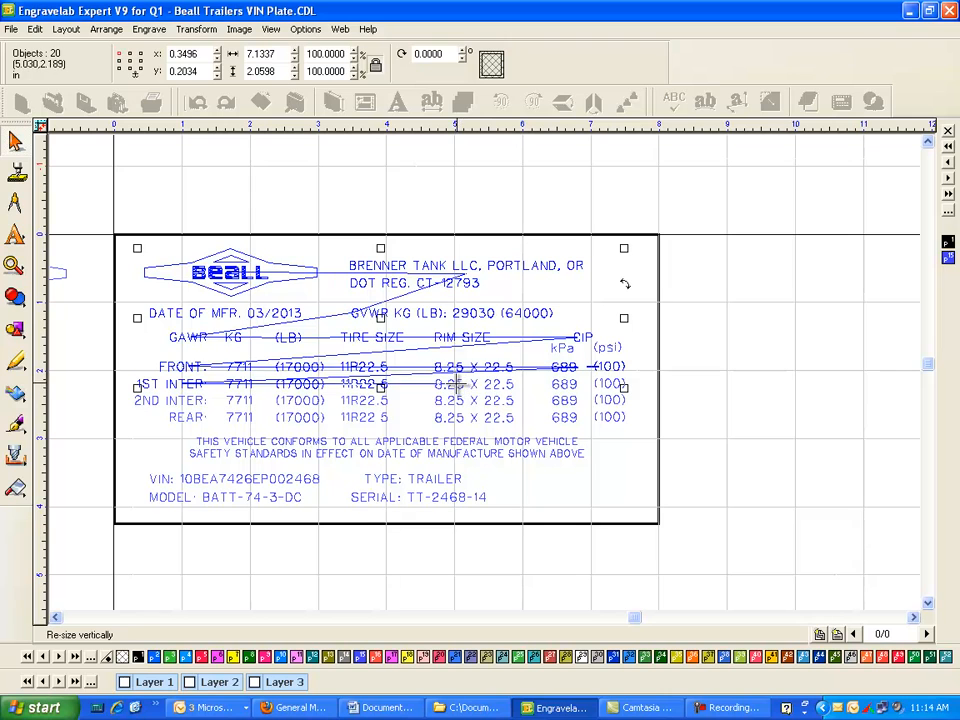
click(487, 386)
click(552, 386)
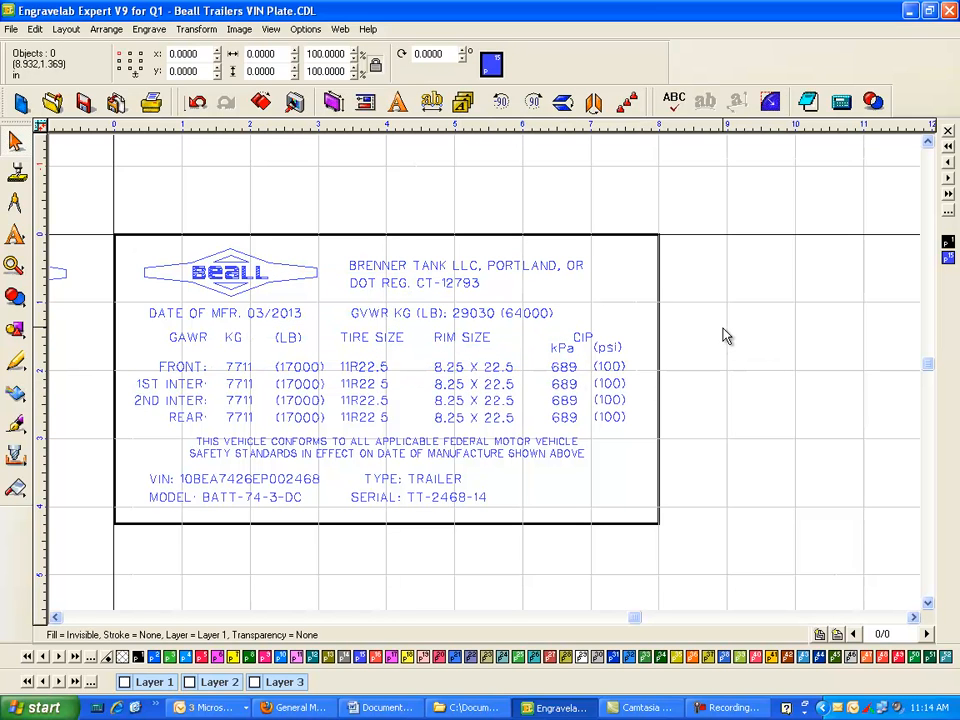
Step: Send everything below each upper line to the back of the sequence, working down from the DATE OF MFR. line to the FRONT row
drag(67, 592, 778, 303)
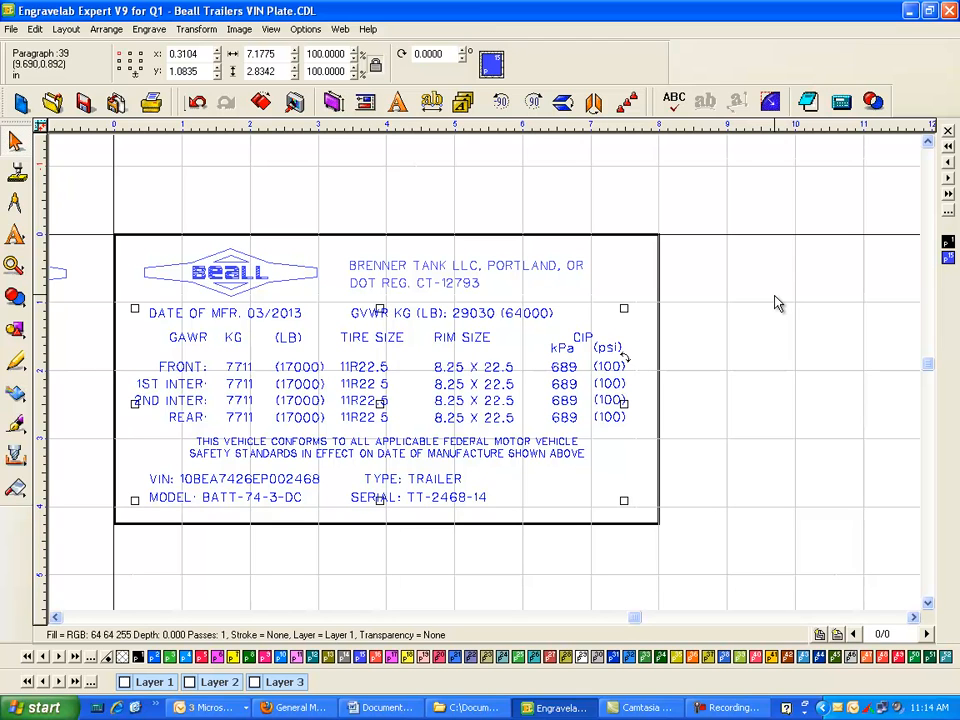
click(791, 343)
drag(81, 584, 624, 322)
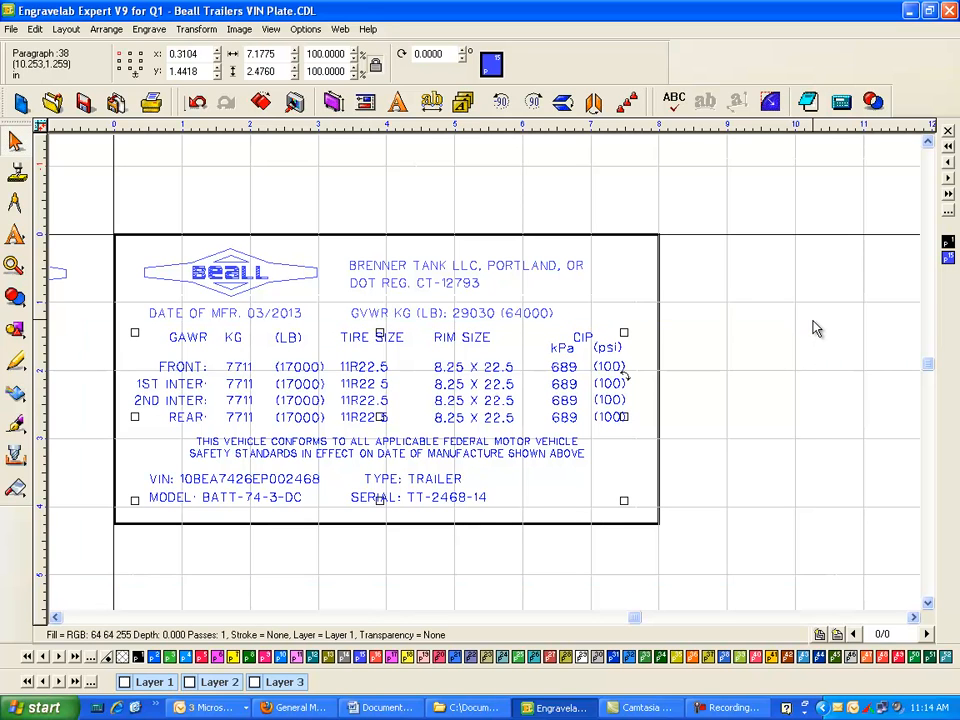
drag(52, 587, 733, 348)
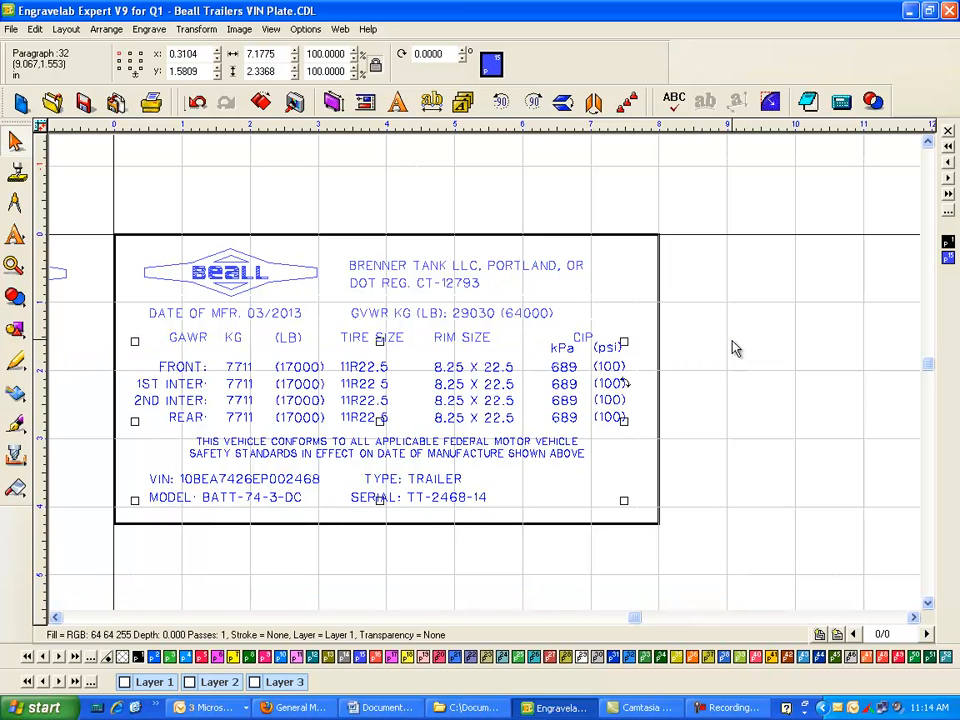
click(182, 574)
drag(96, 602, 784, 364)
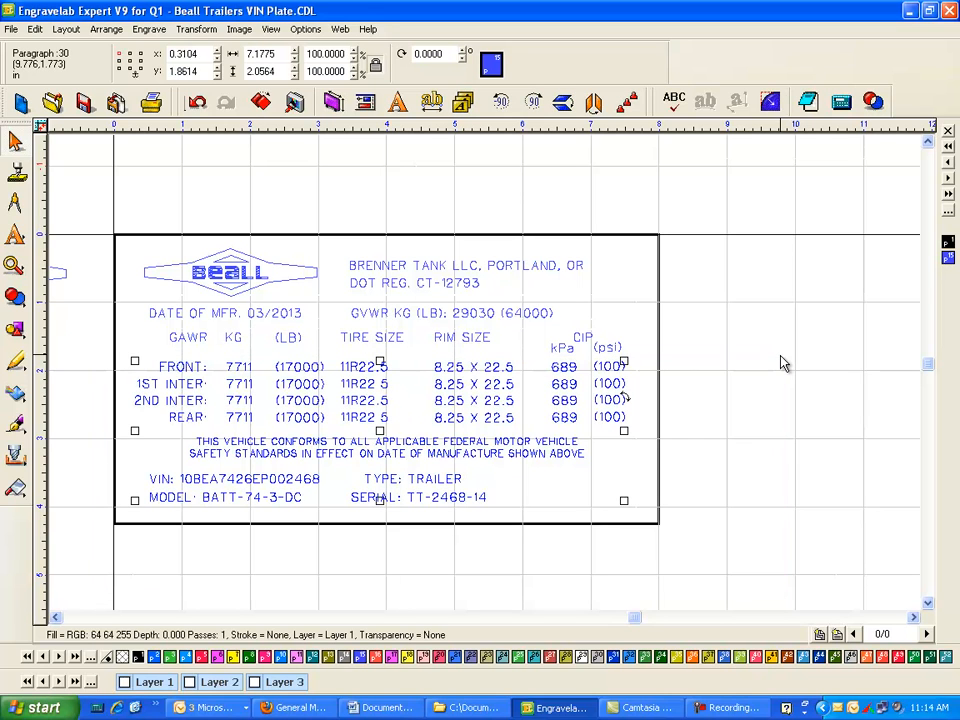
Step: Continue sending successively lower rows to the back of the sequence, from 1ST INTER down to the VIN and MODEL text block
drag(76, 563, 729, 381)
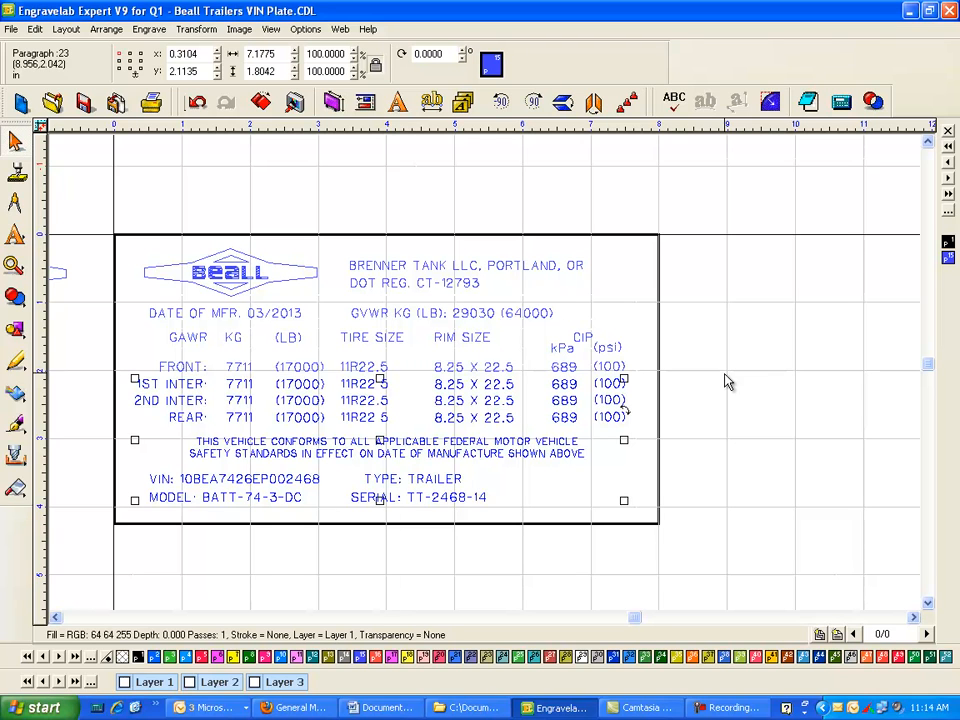
drag(86, 586, 703, 396)
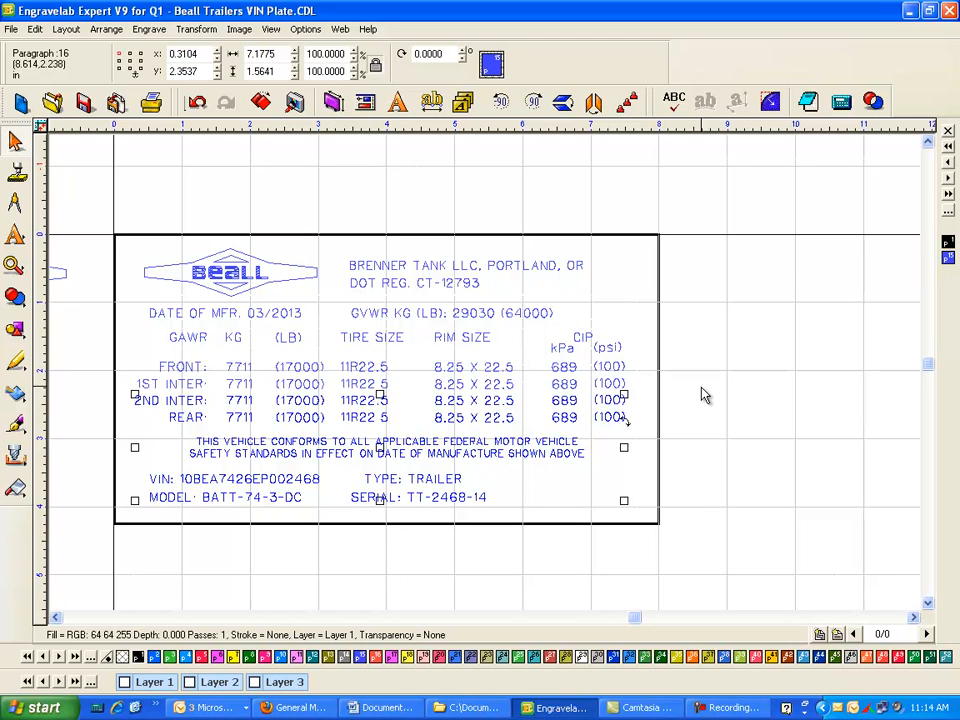
drag(91, 573, 738, 415)
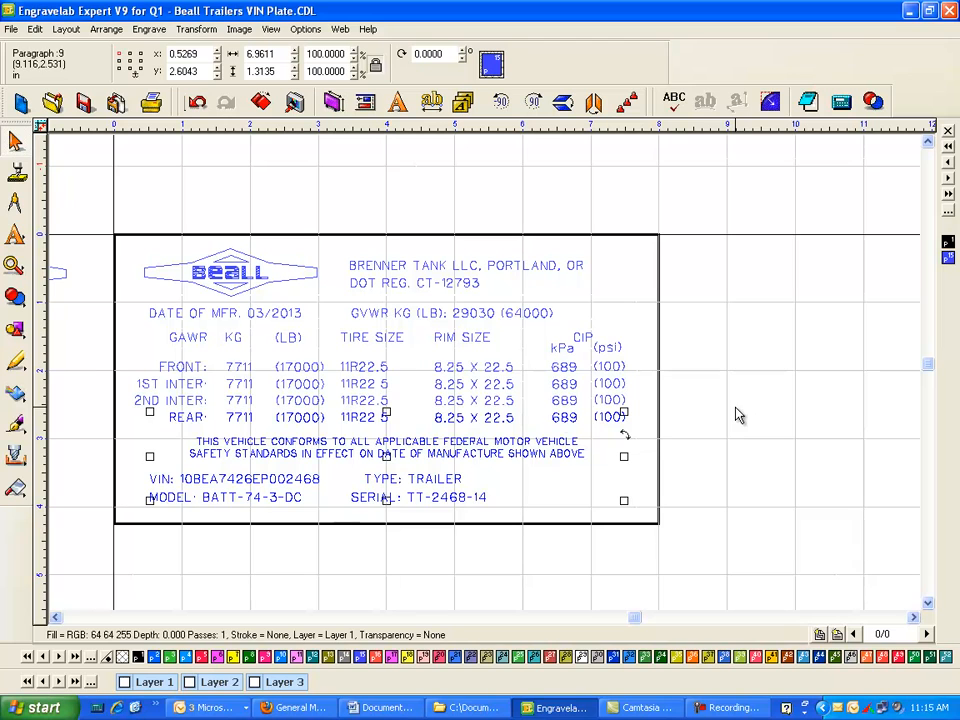
drag(84, 573, 625, 430)
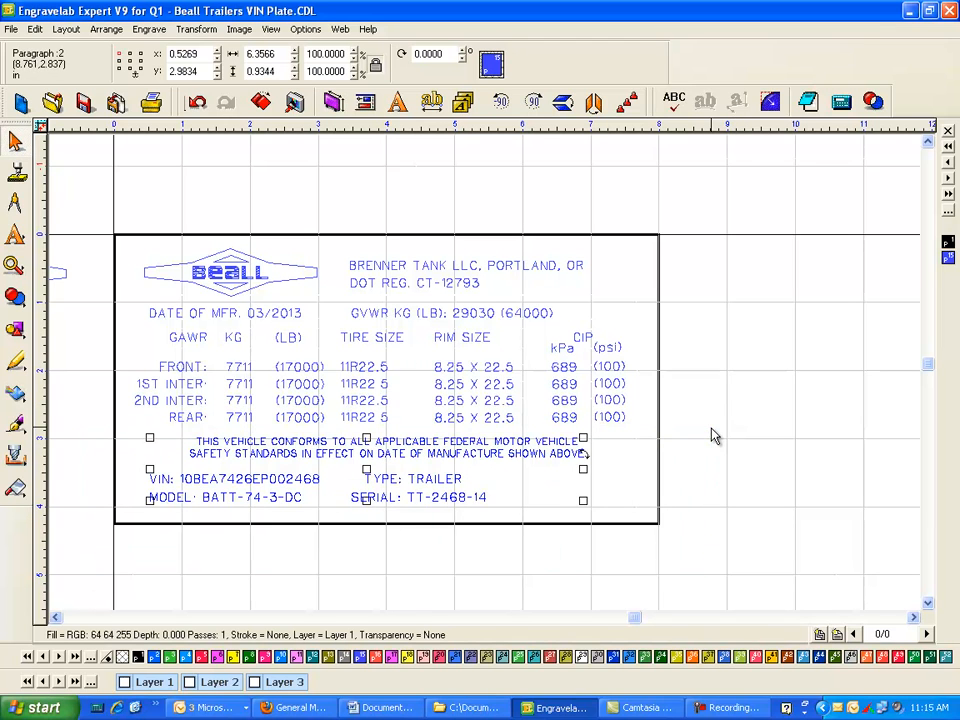
drag(86, 570, 864, 467)
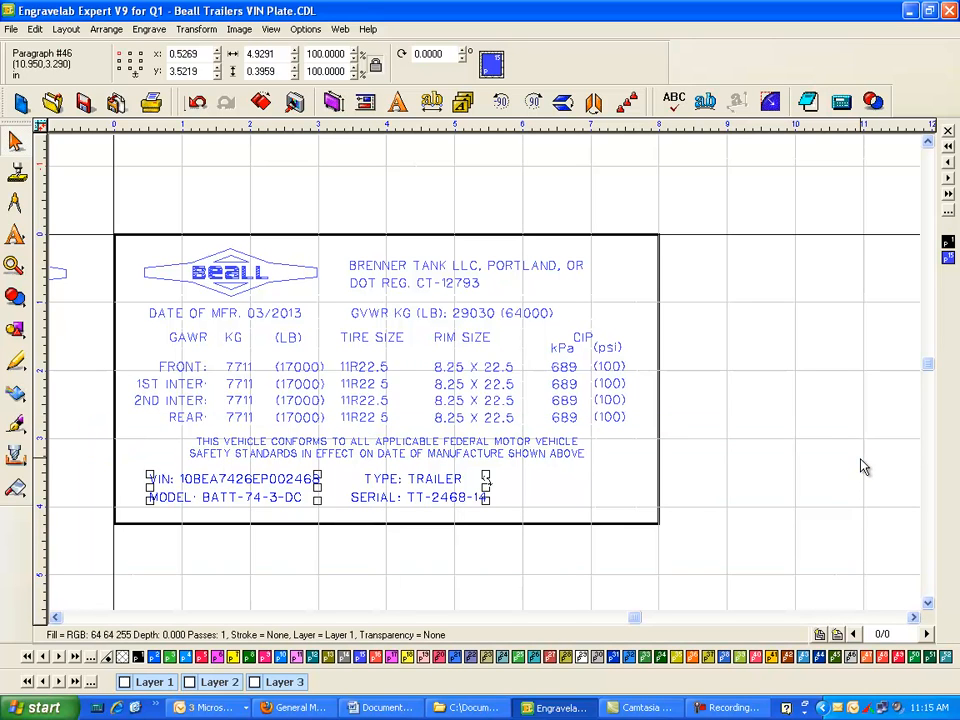
drag(86, 578, 588, 490)
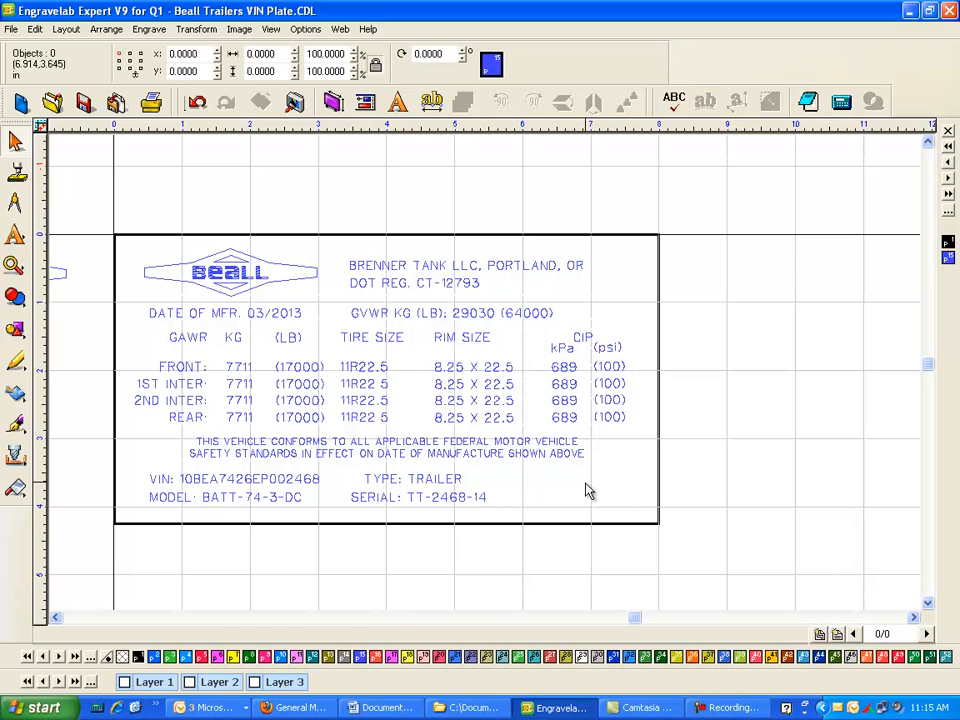
click(422, 496)
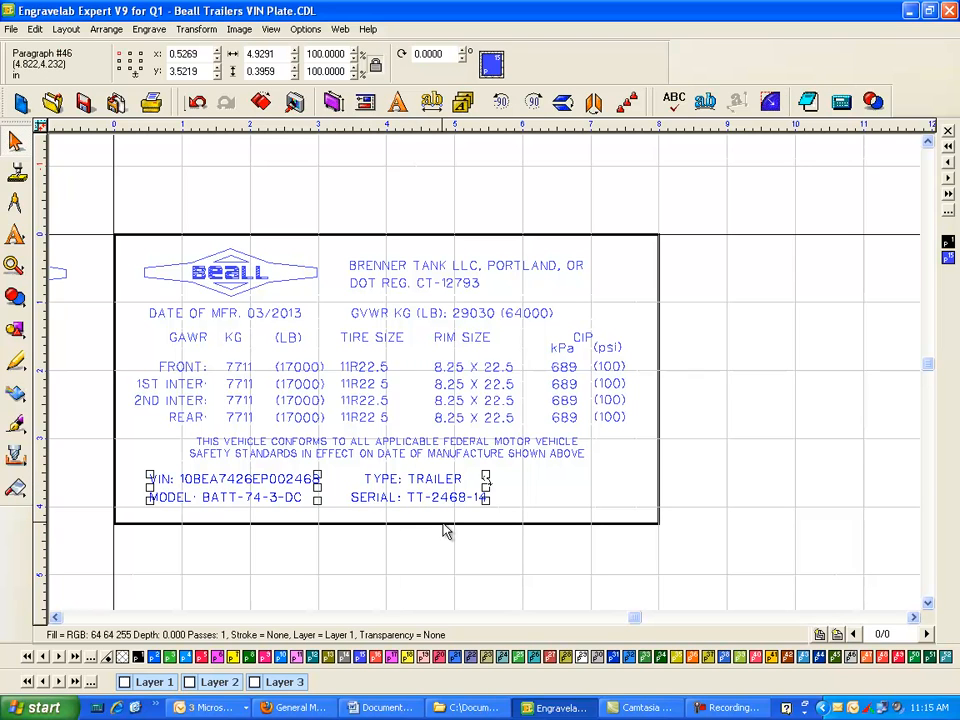
click(711, 415)
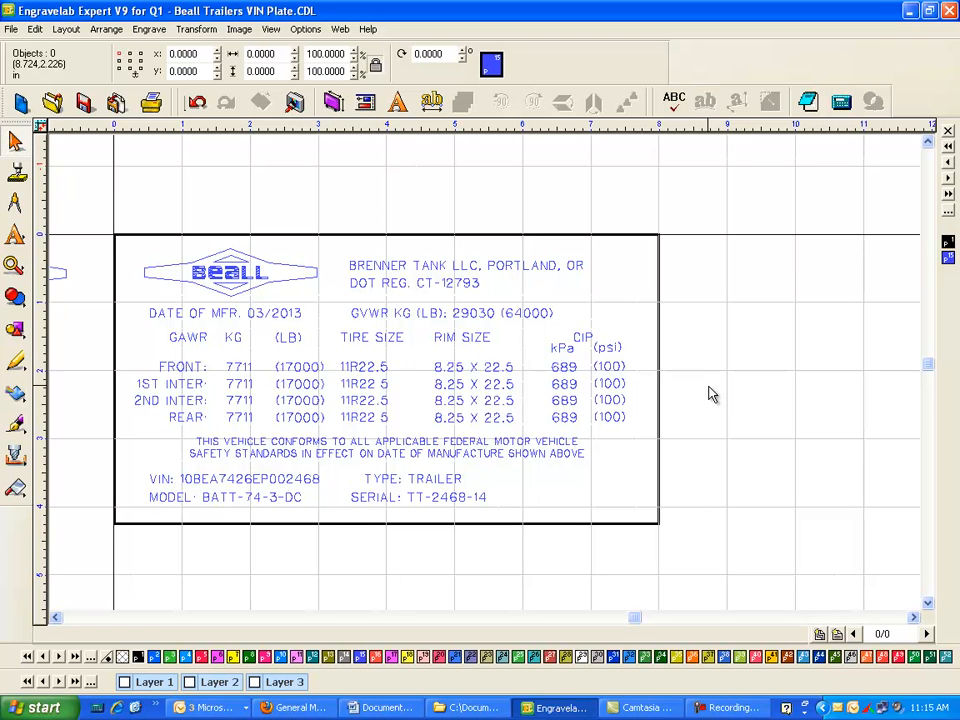
Step: Save a copy of the drawing in the Beall Trailer folder as Beall Trailers VIN Plate q1e.CDL
click(10, 29)
click(44, 104)
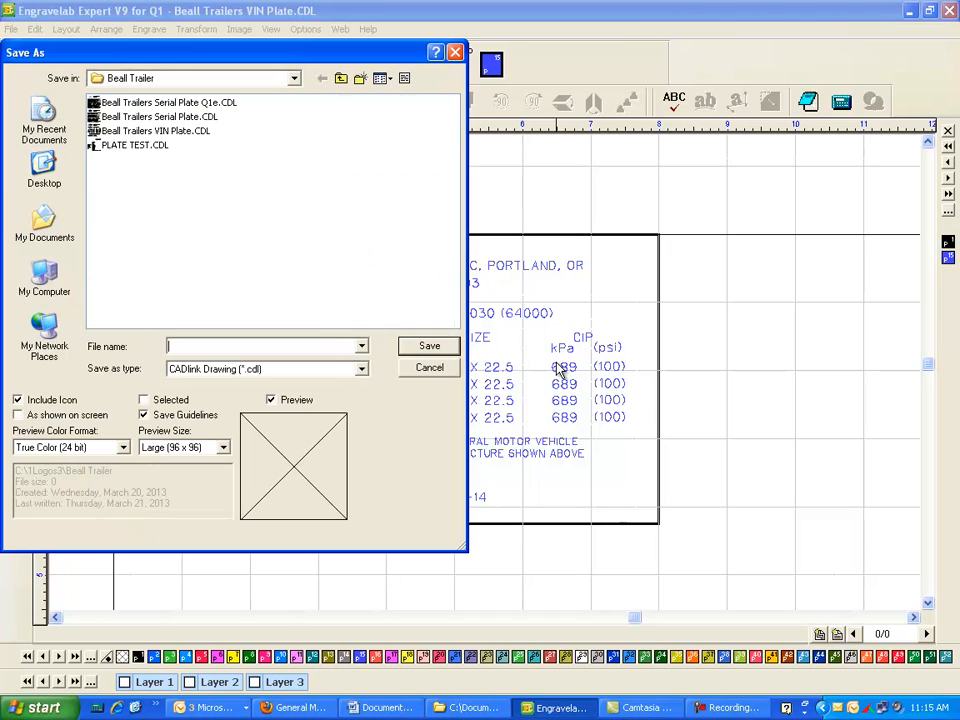
click(145, 131)
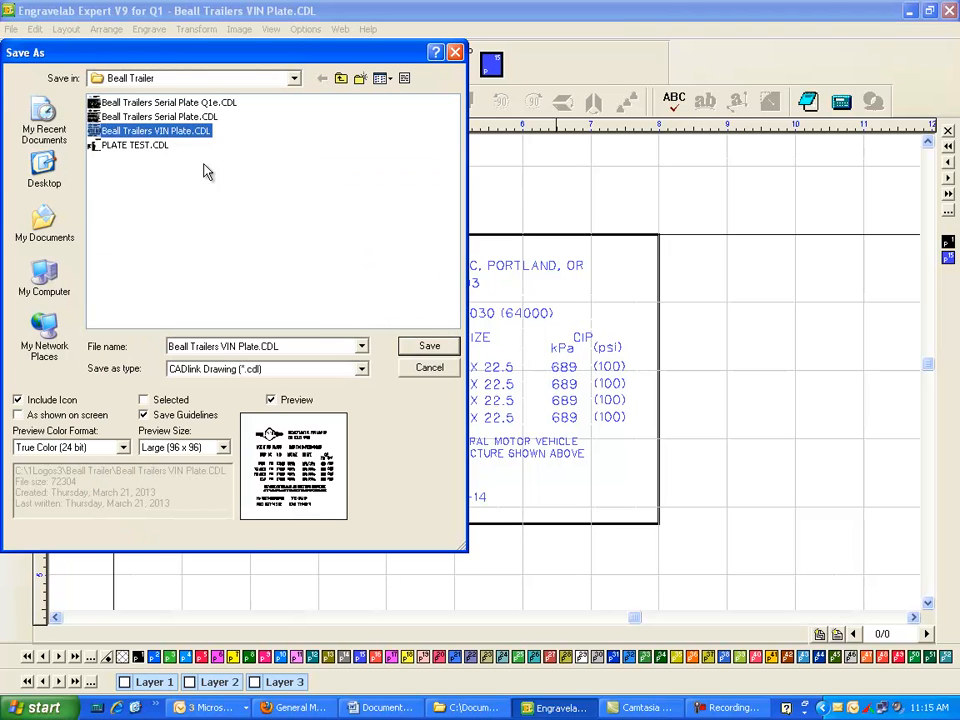
click(258, 346)
click(258, 346)
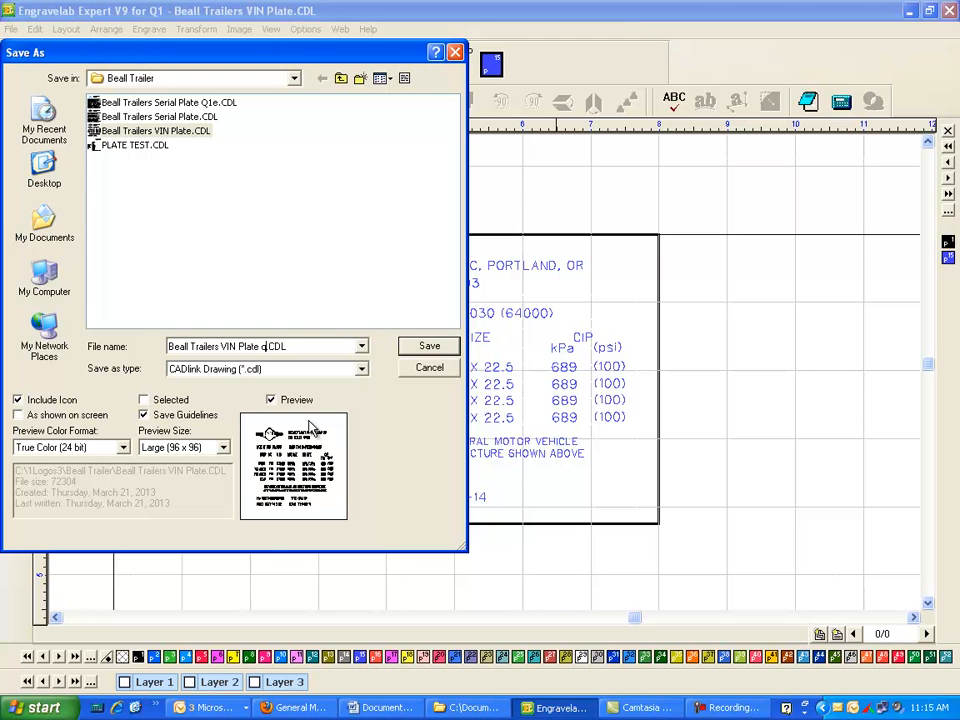
click(428, 347)
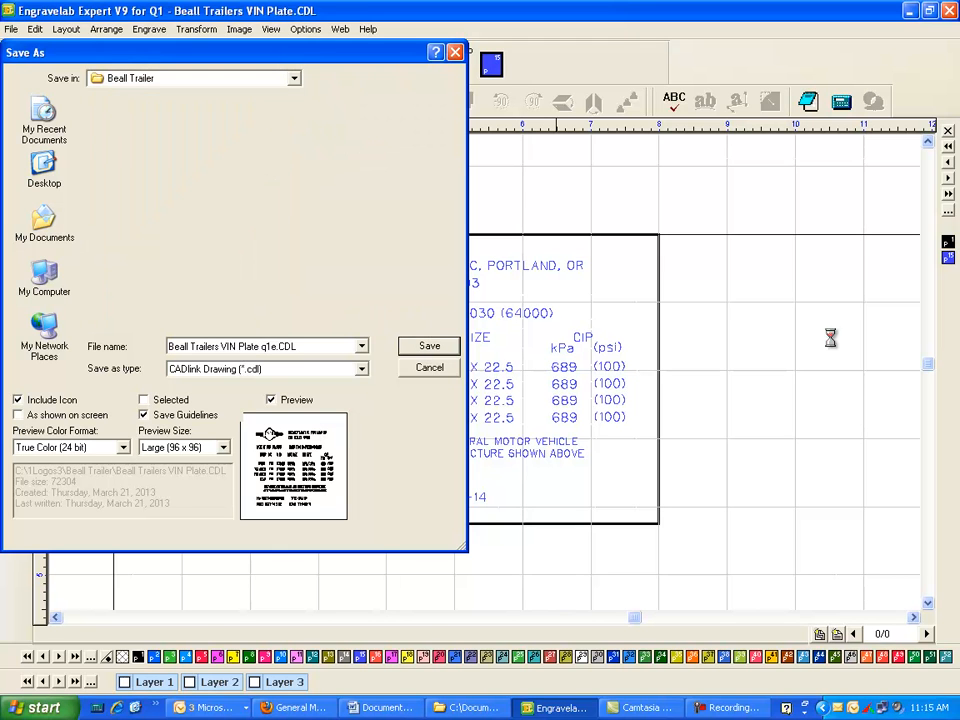
Step: Open the Sequence by List dialog and limit the list to objects on the sign blank only
click(913, 620)
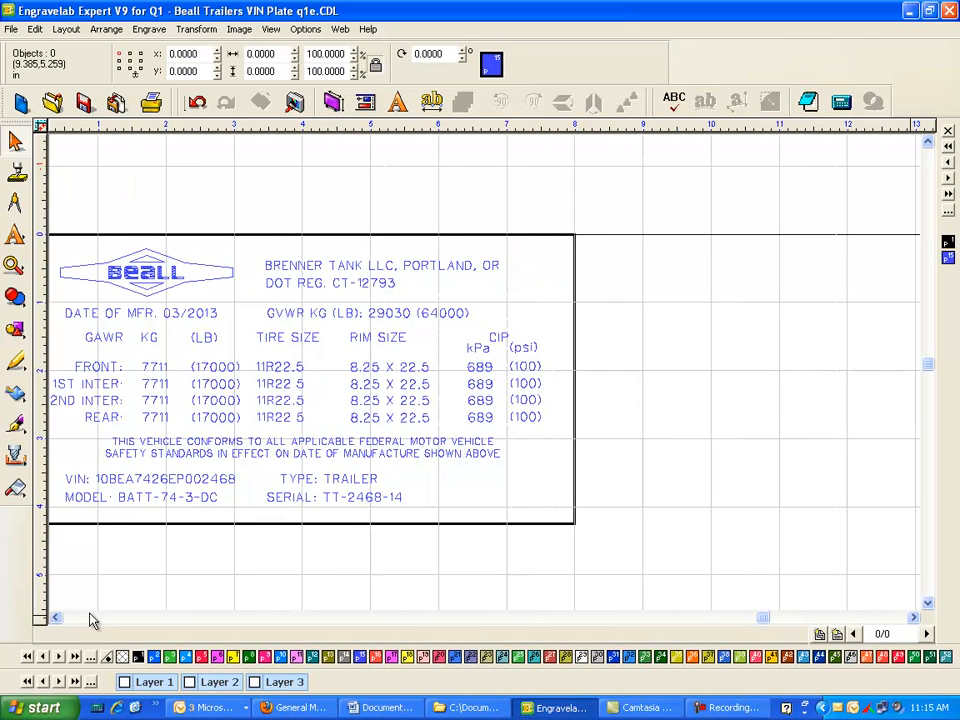
click(57, 620)
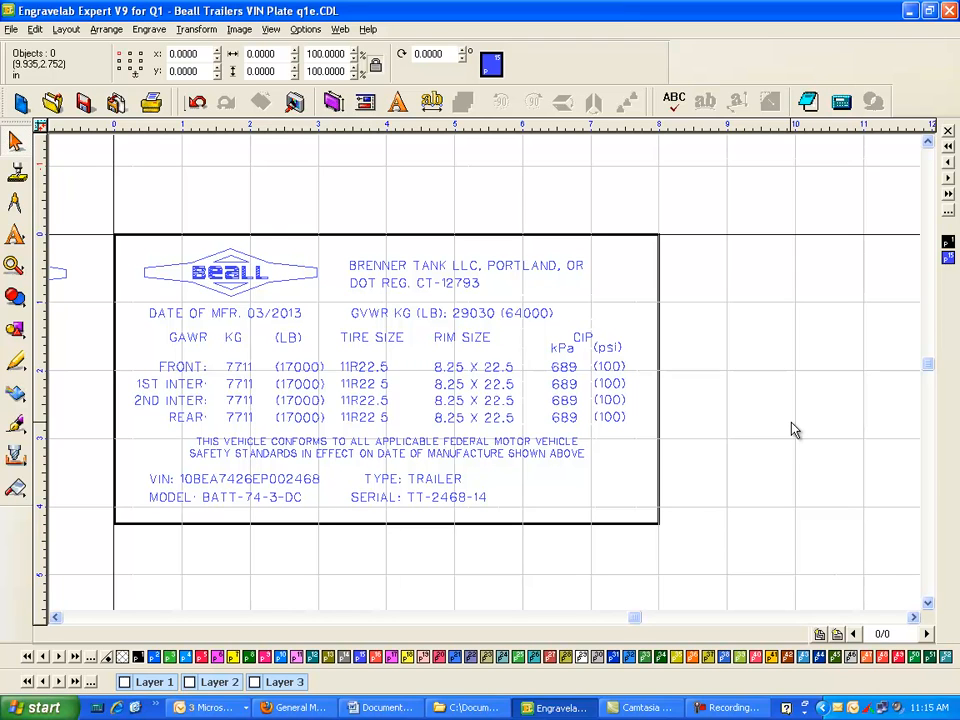
key(ctrl+l)
click(790, 204)
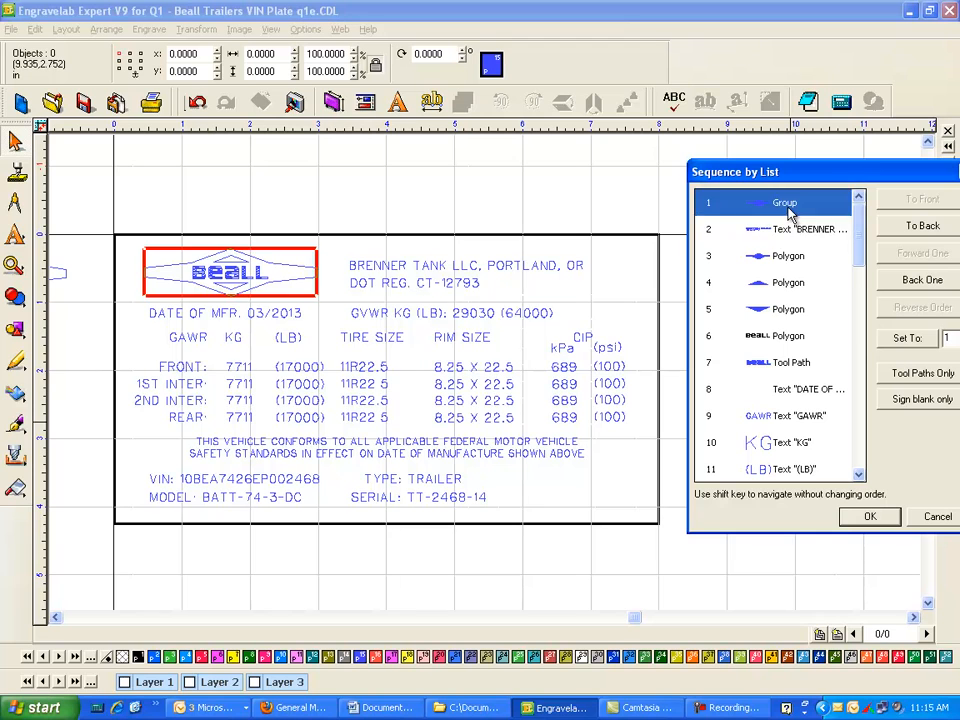
key(Down)
key(Down)
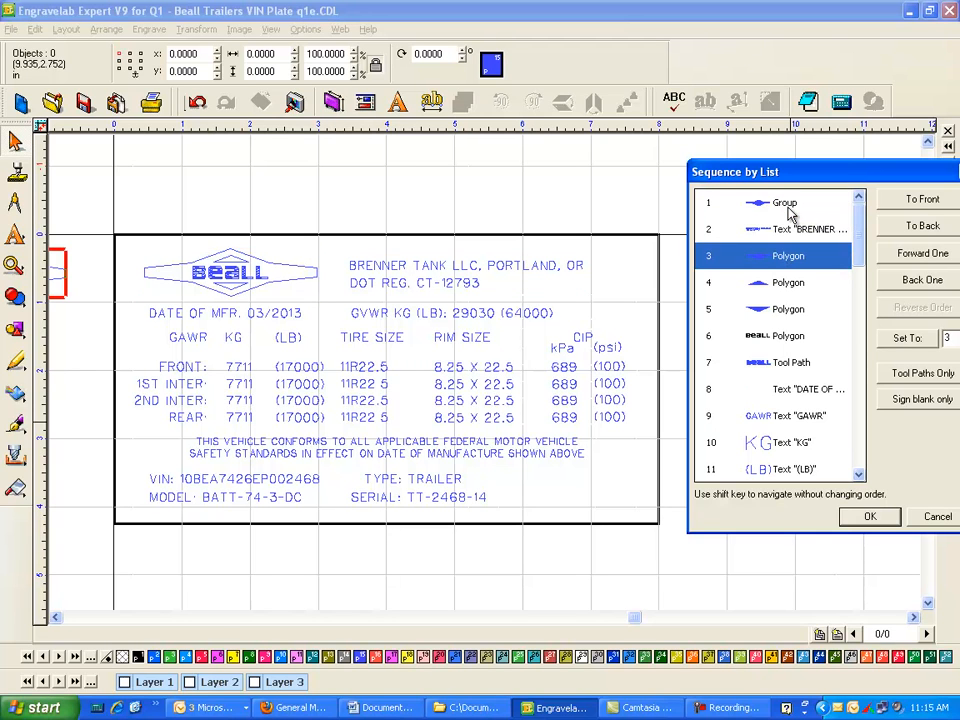
click(922, 399)
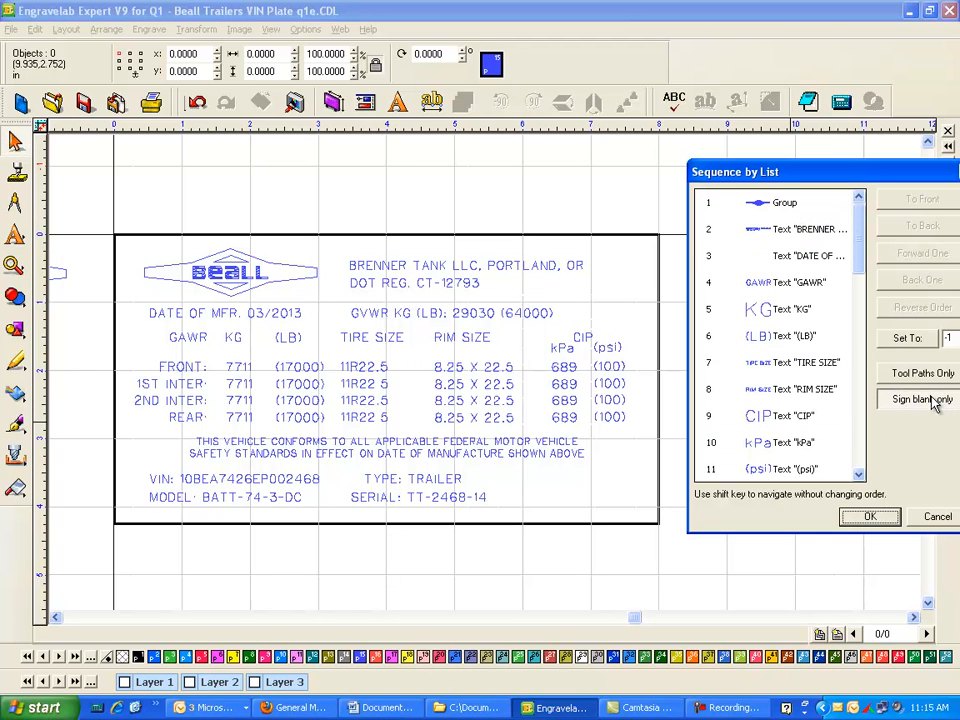
Step: Examine the listed engraving order from the logo group through the header lines and column headings to (psi)
click(788, 205)
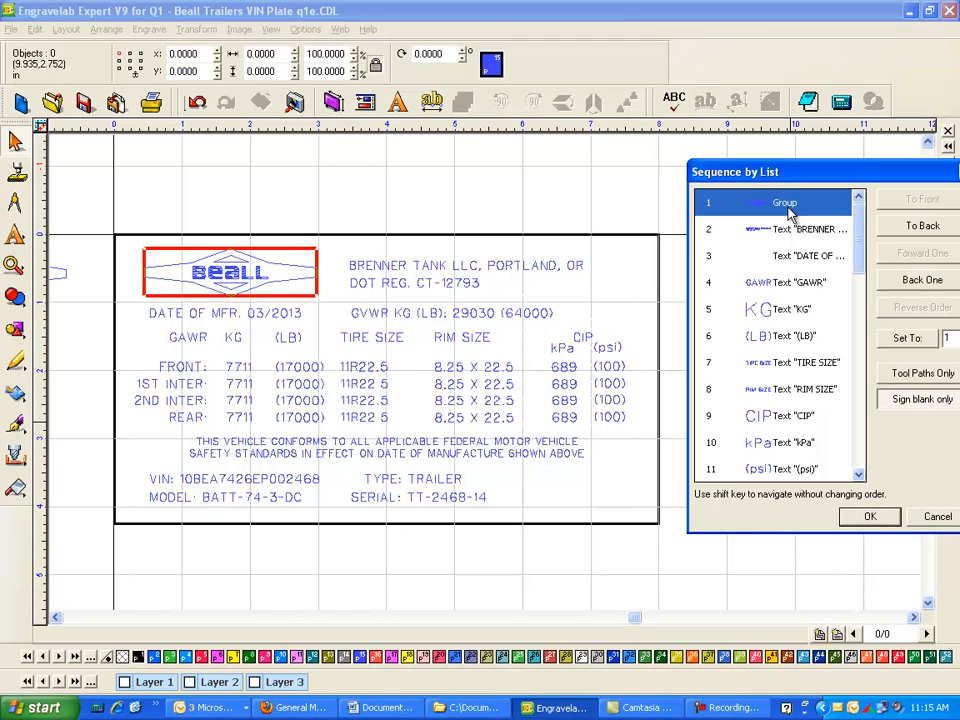
key(Down)
key(Down)
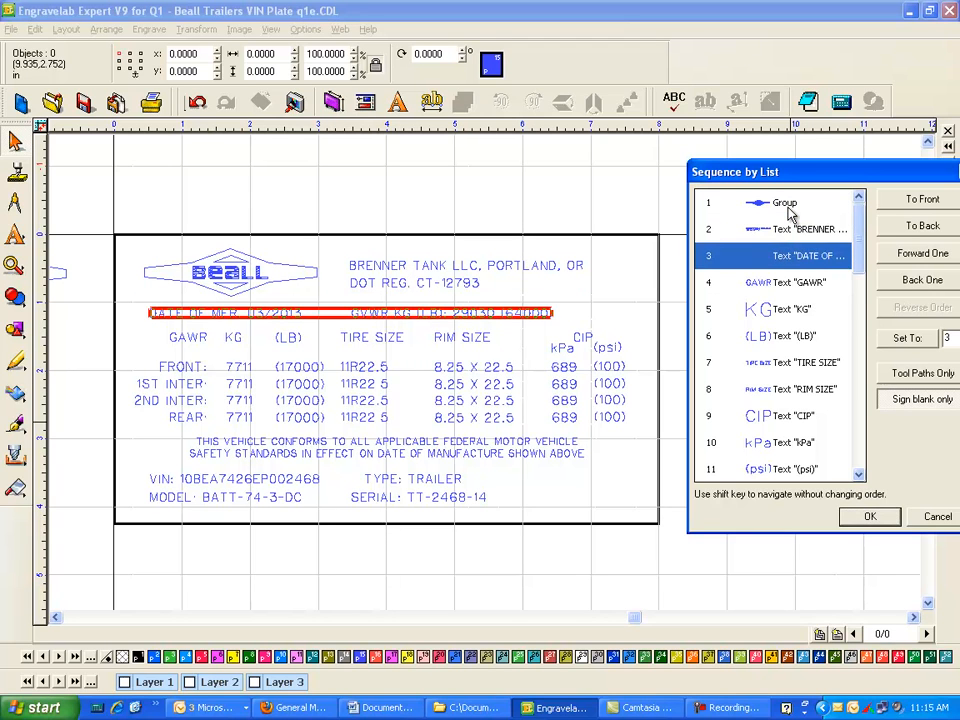
key(Down)
key(Down)
key(Down)
key(Down)
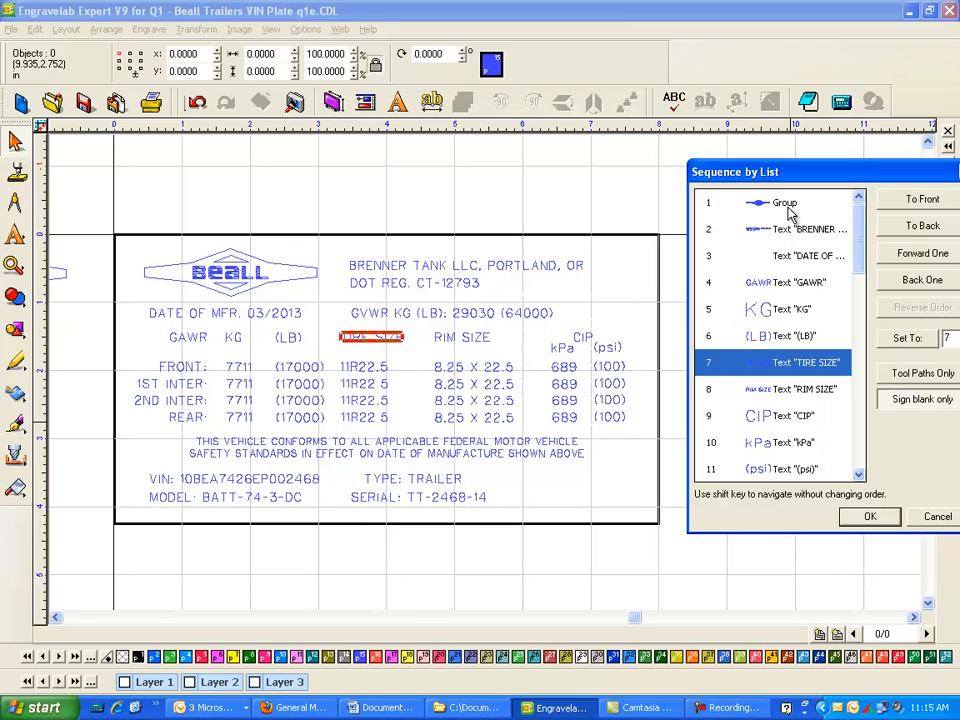
key(Down)
key(Down)
key(Down)
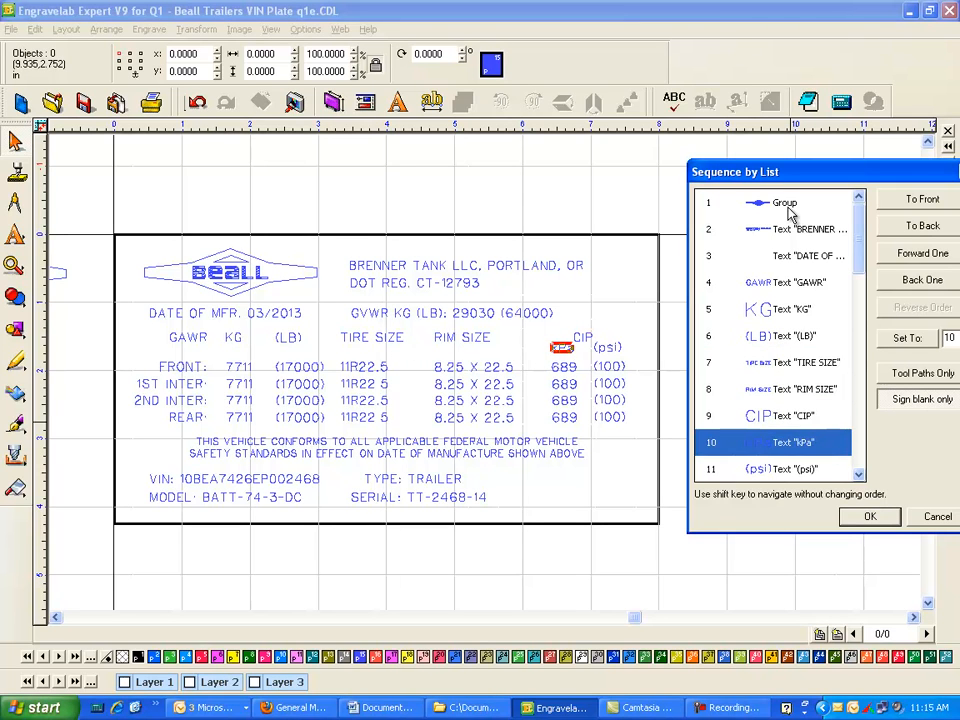
key(Down)
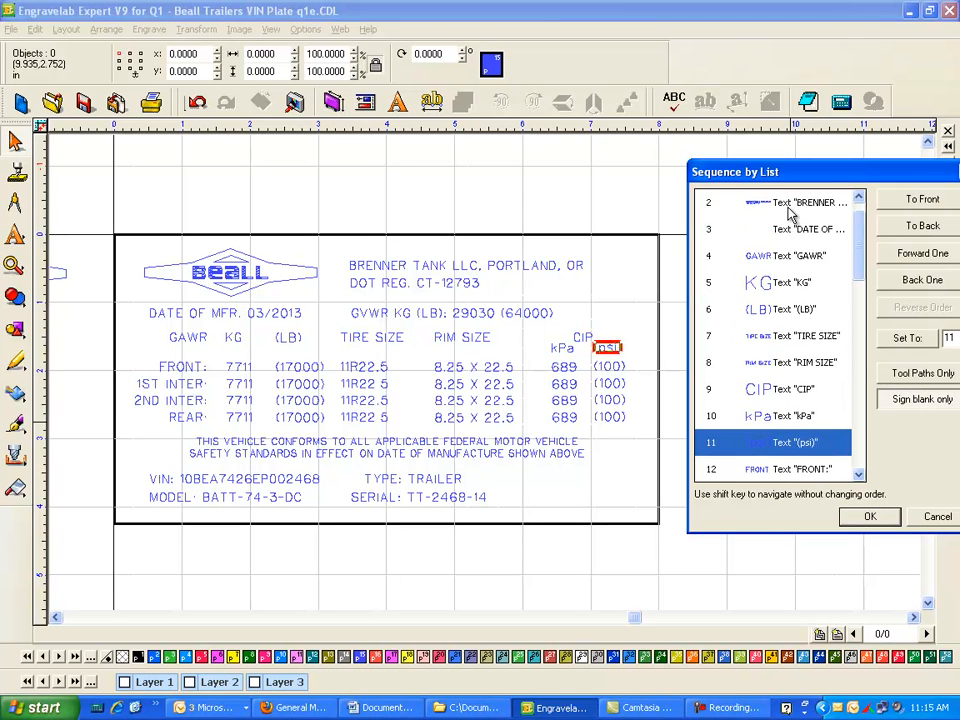
Step: Examine the listed engraving order across the FRONT row and the 1ST INTER row
key(Down)
key(Down)
key(Down)
key(Down)
key(Down)
key(Down)
key(Down)
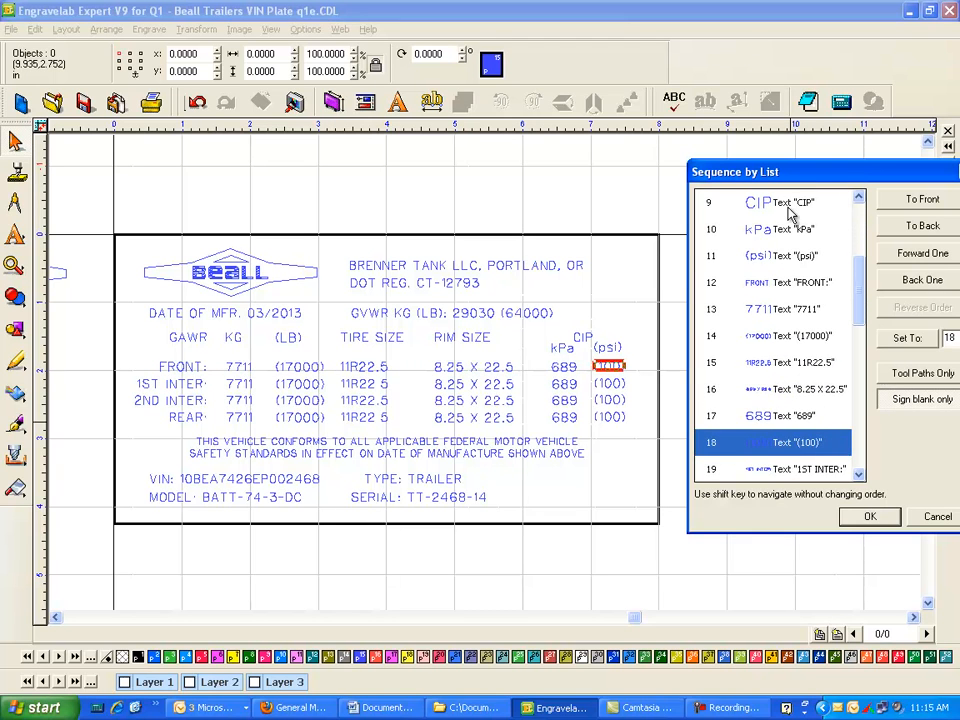
key(Down)
key(Down)
key(Down)
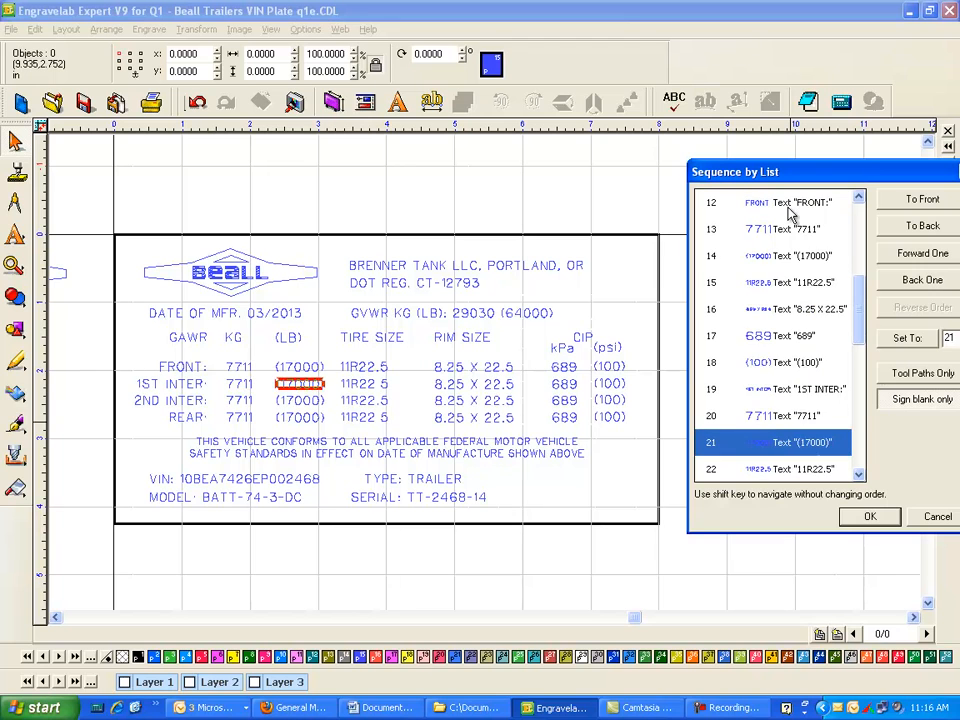
key(Down)
key(Down)
key(Down)
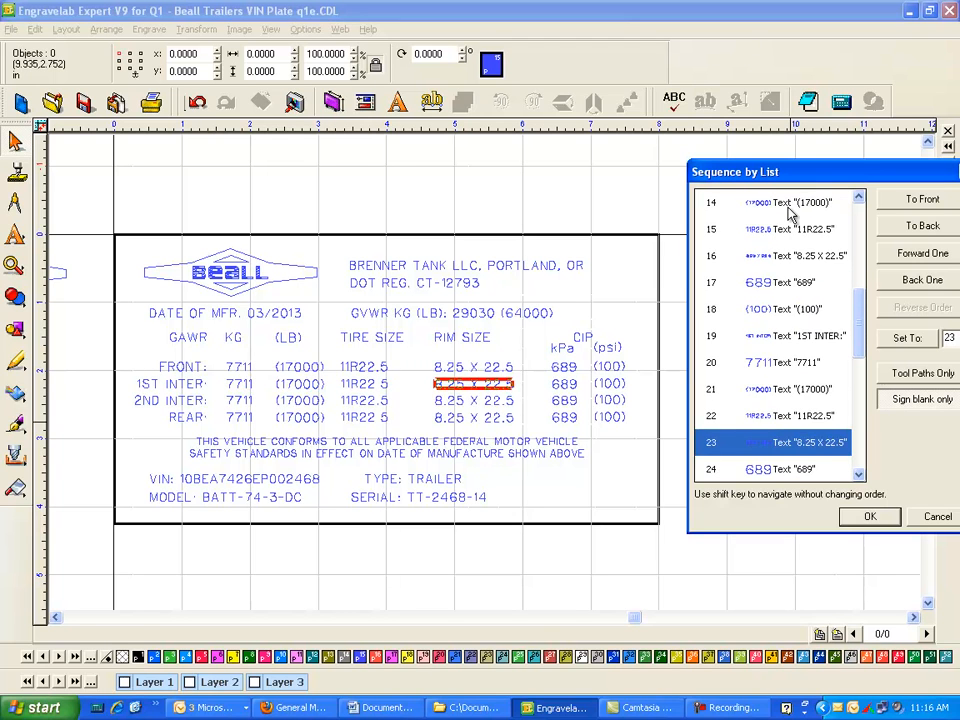
key(Down)
key(Down)
key(Down)
Step: Examine the listed engraving order across the 2ND INTER row and the REAR row
key(Down)
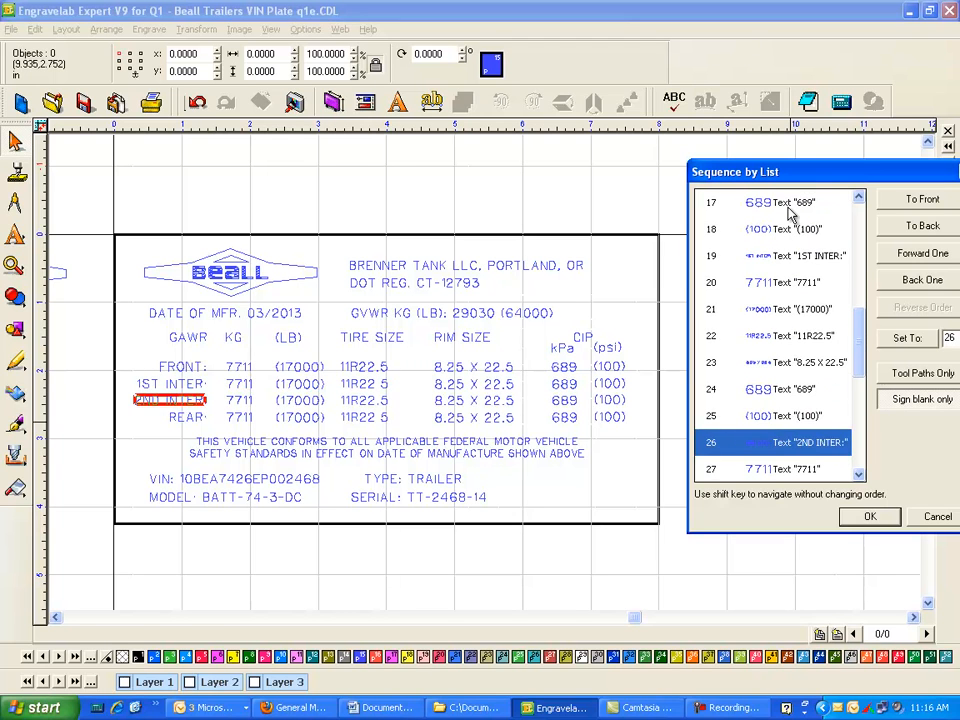
key(Down)
key(Down)
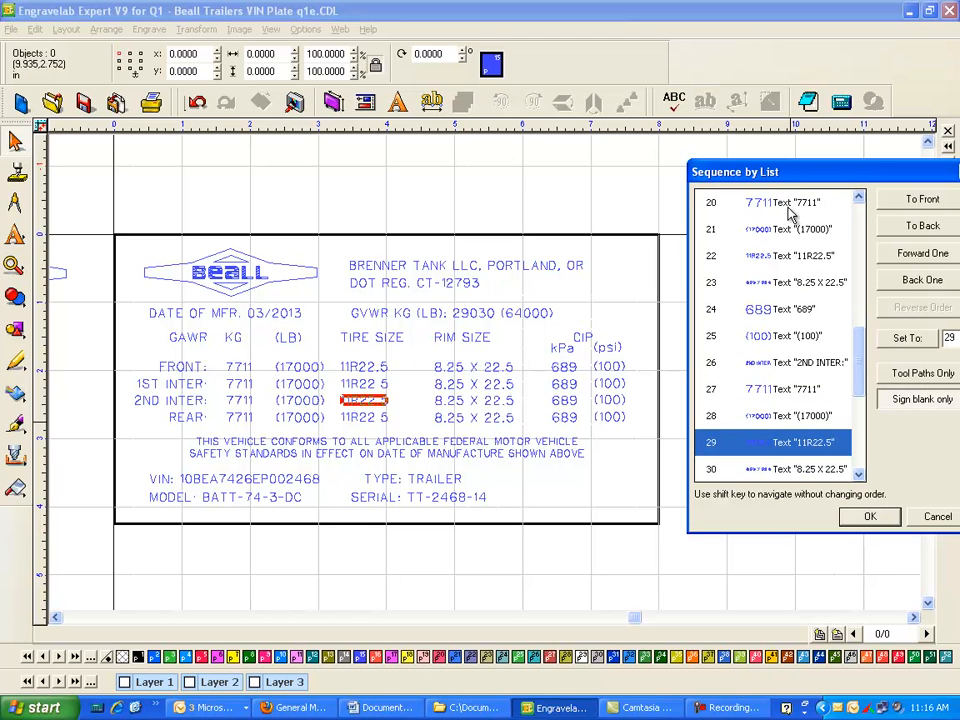
key(Down)
key(Down)
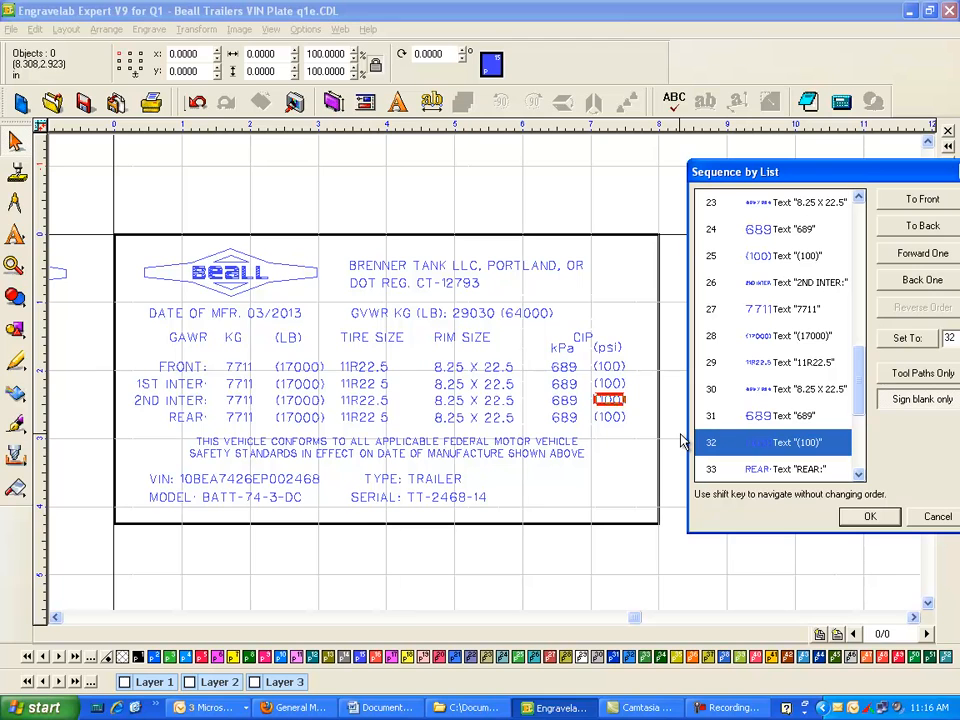
key(Down)
key(Down)
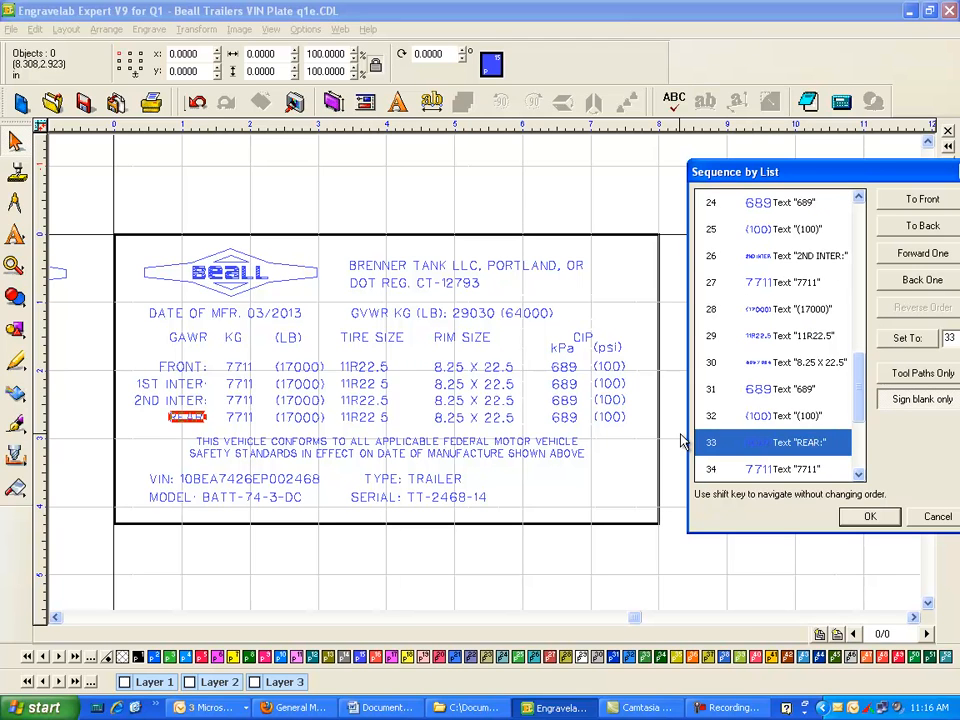
key(Down)
key(Down)
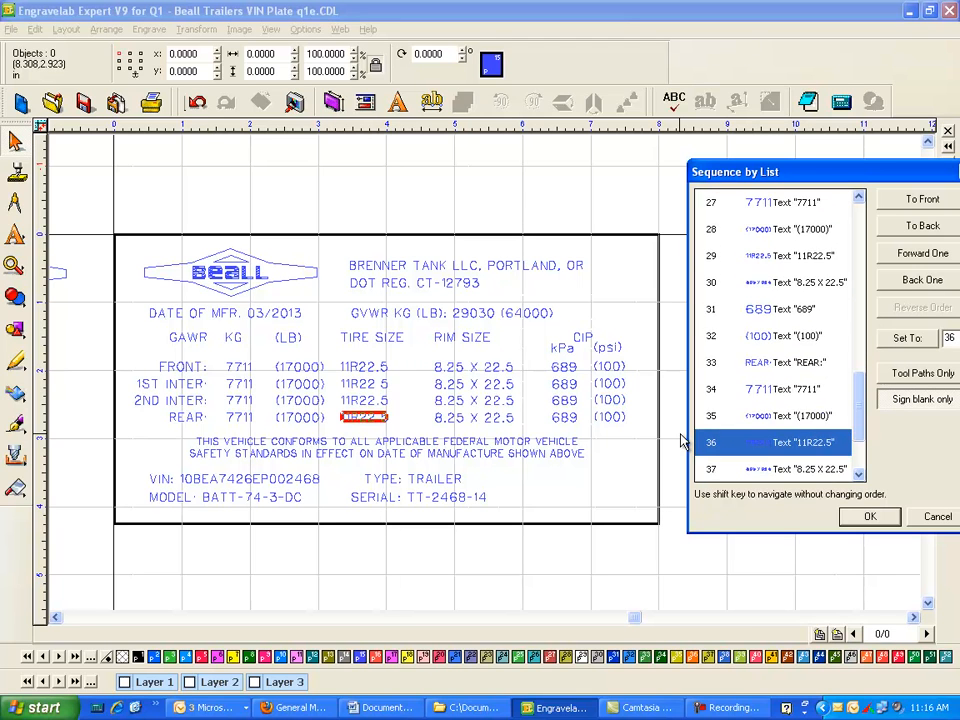
key(Down)
key(Down)
key(Down)
key(Down)
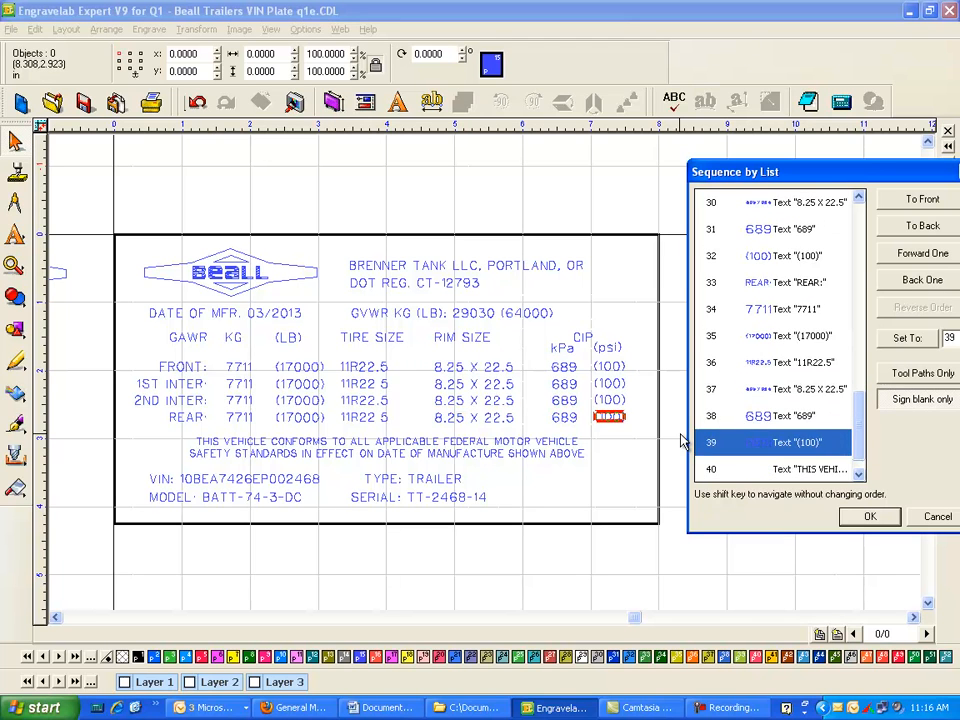
Step: Step to the end of the listed order and move the VIN text block up to position 40, ahead of the conformity statement
key(Down)
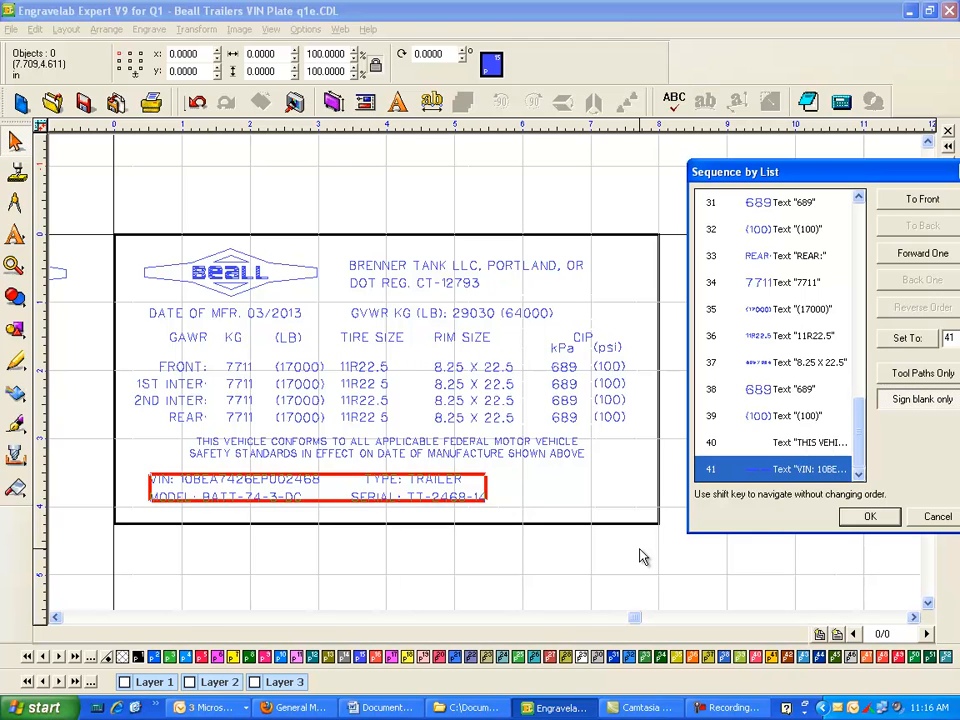
key(Up)
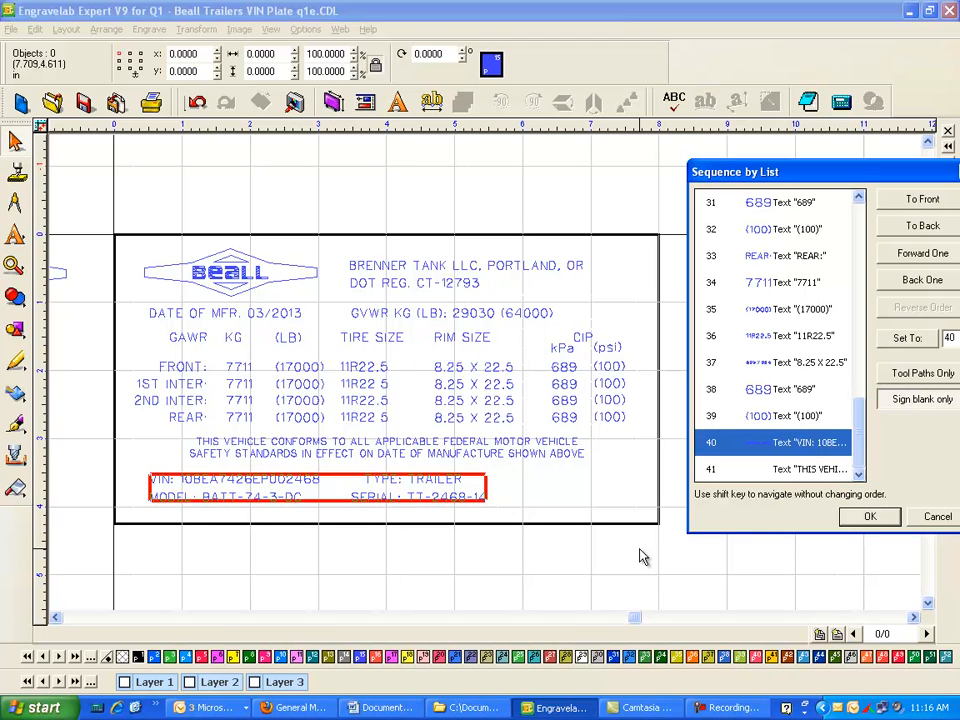
Step: Recheck the last listed entries, return the THIS VEHICLE CONFORMS statement to position 40 ahead of the VIN text block, and accept the sequence
click(790, 418)
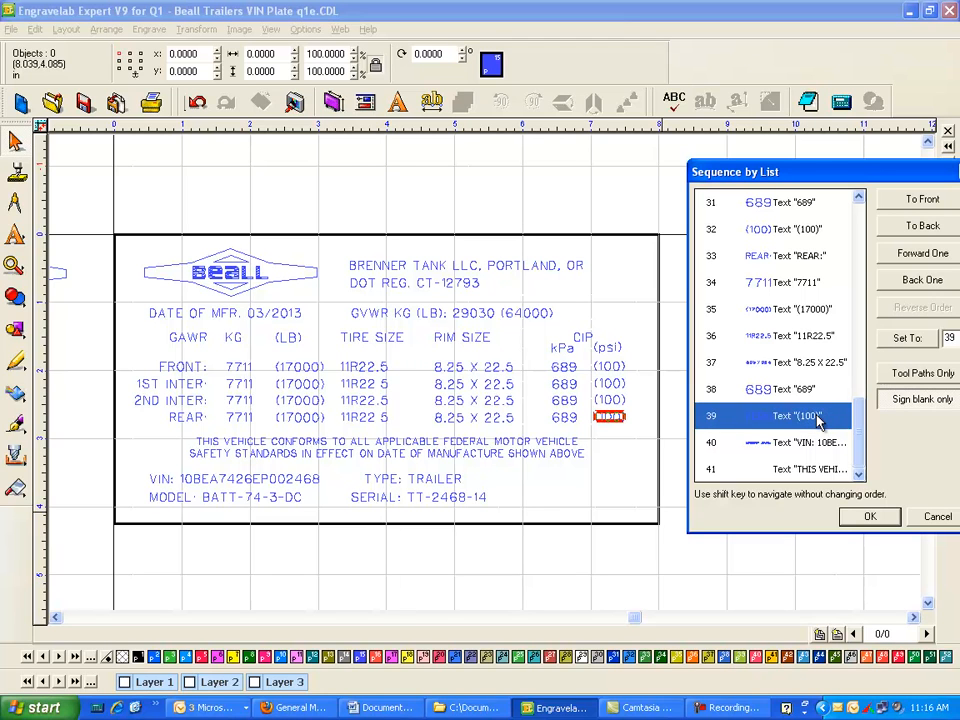
click(783, 396)
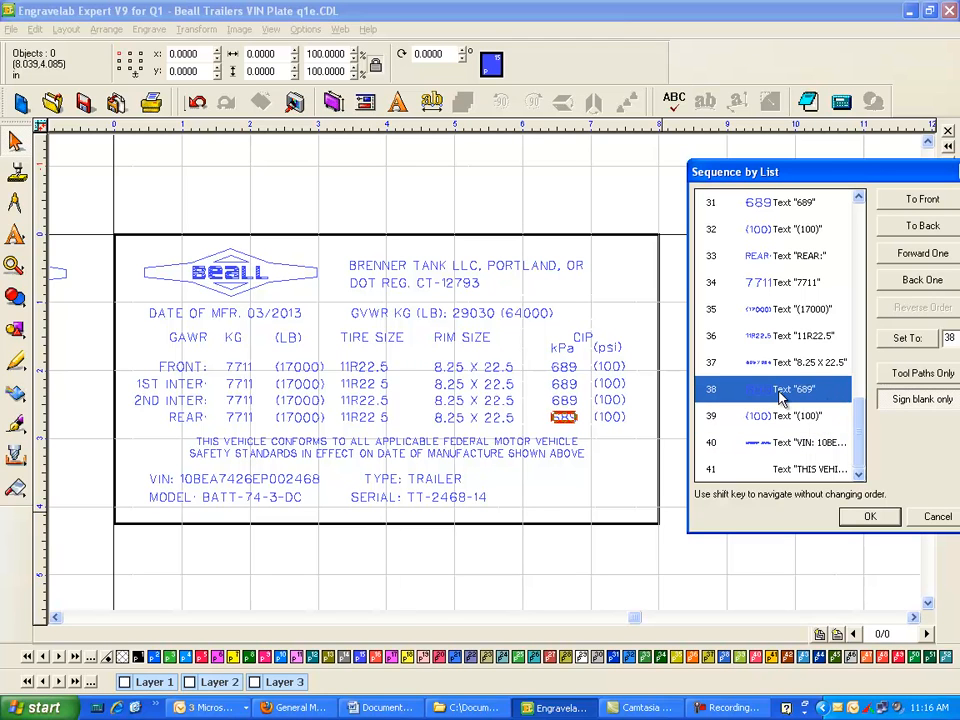
key(Down)
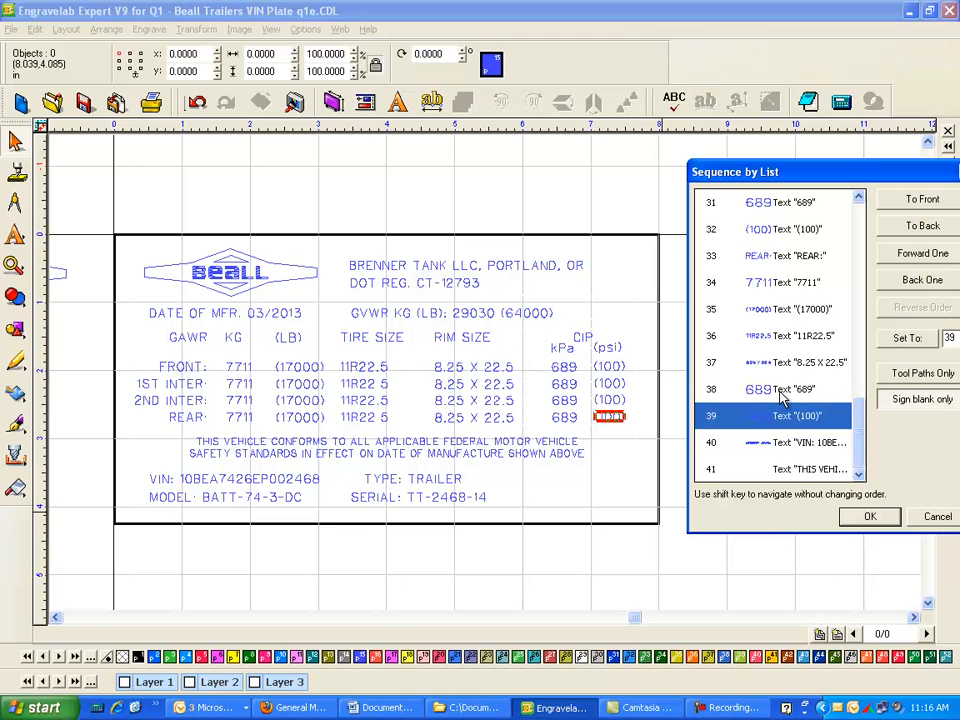
key(Down)
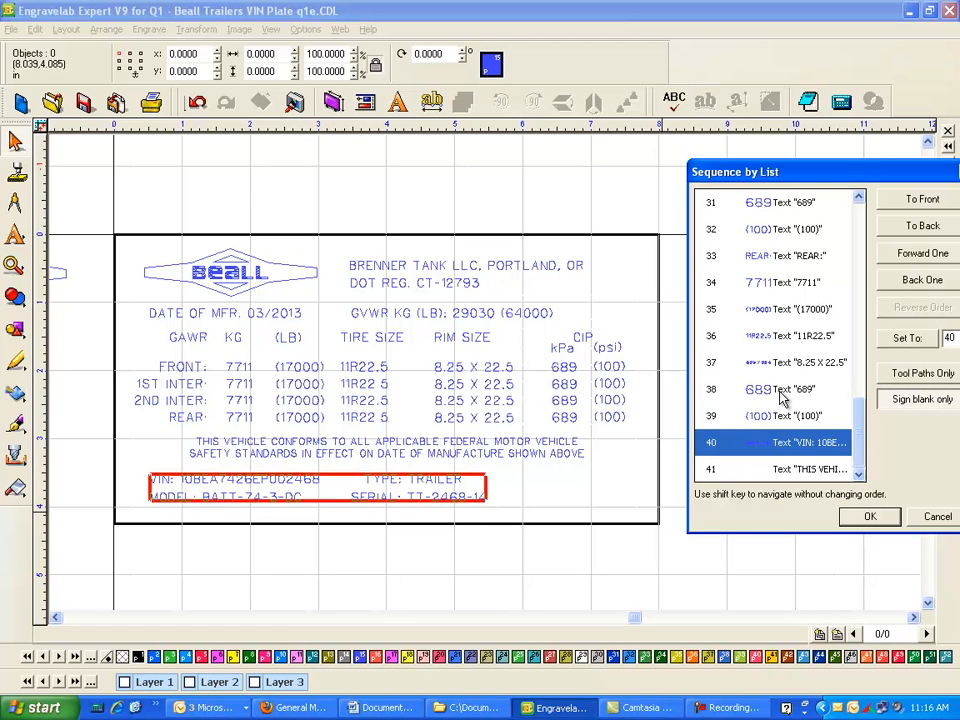
key(Down)
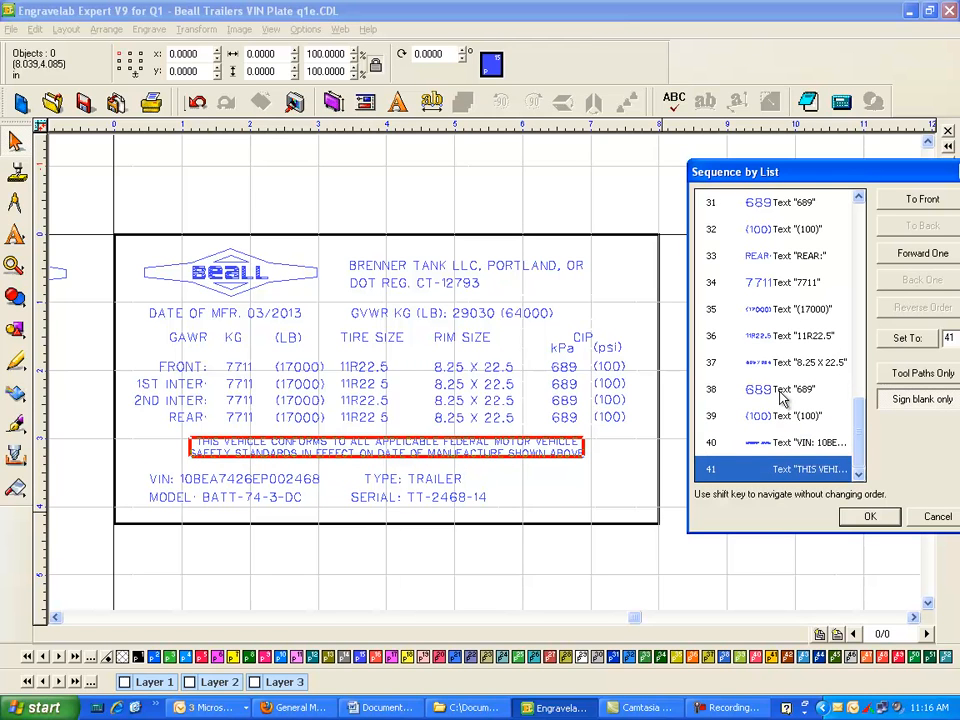
key(Up)
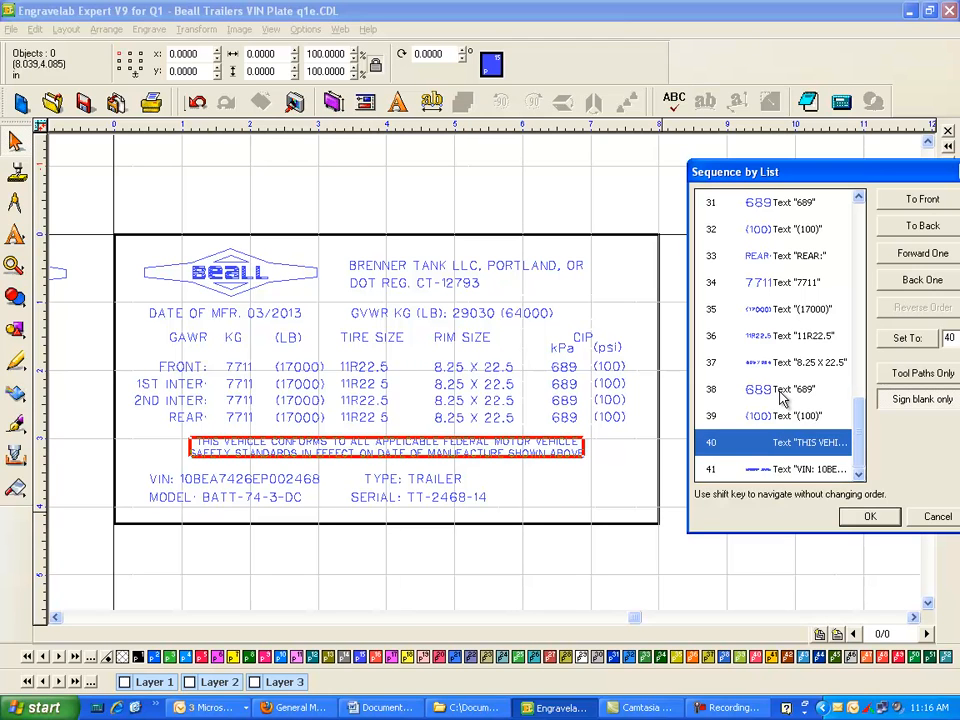
click(869, 516)
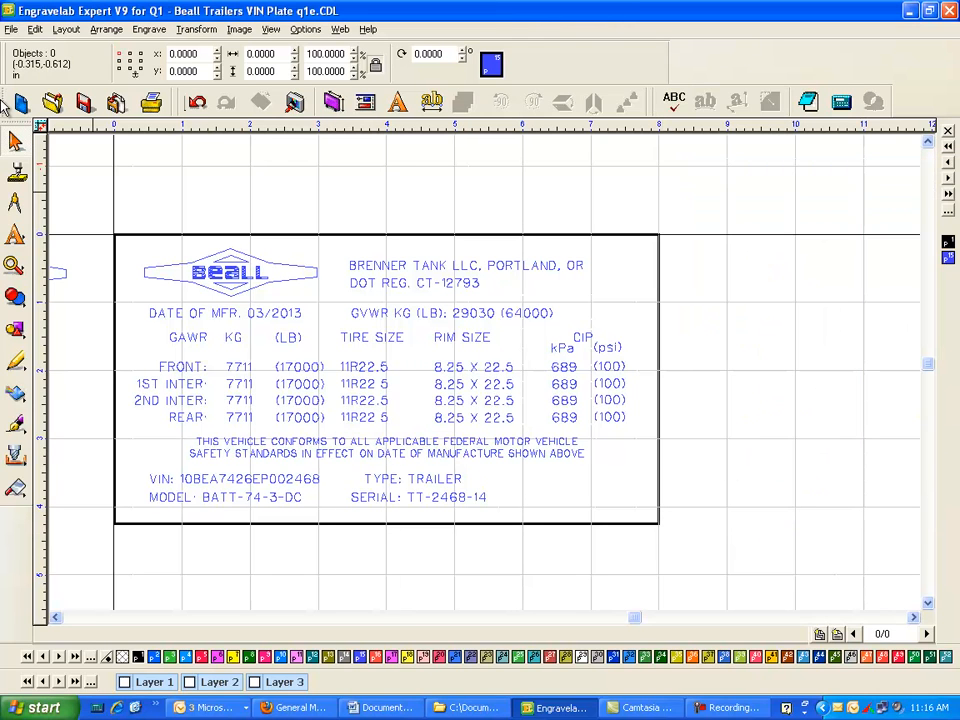